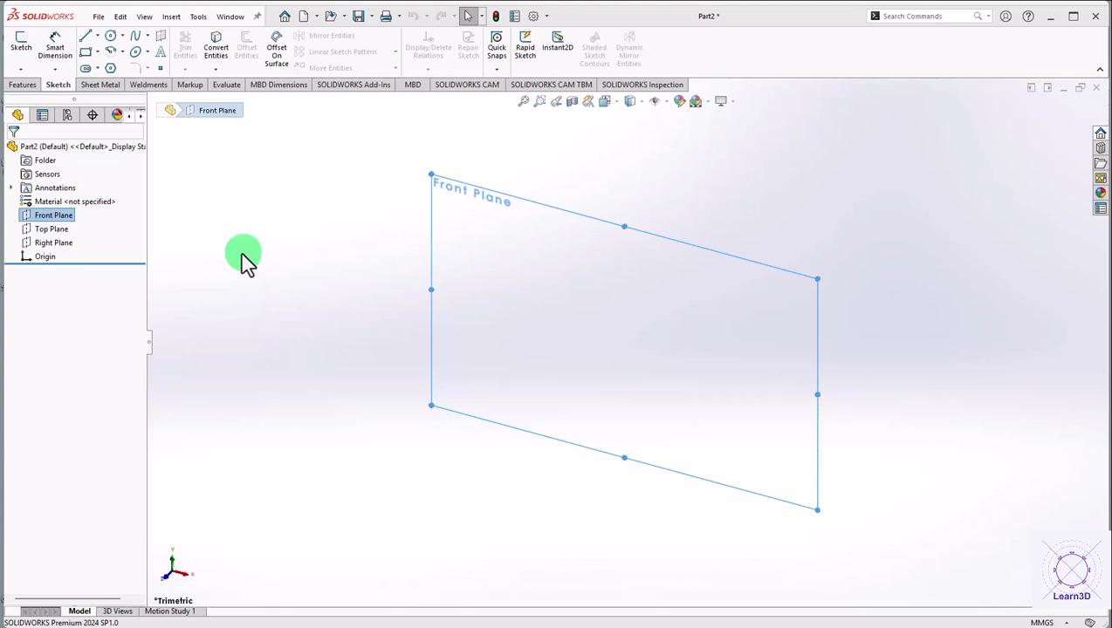
Step: Start a sketch on the Front Plane and draw a horizontal line about 75 mm long, above and right of the origin
{"action": "left_click", "coordinate": [22, 46]}
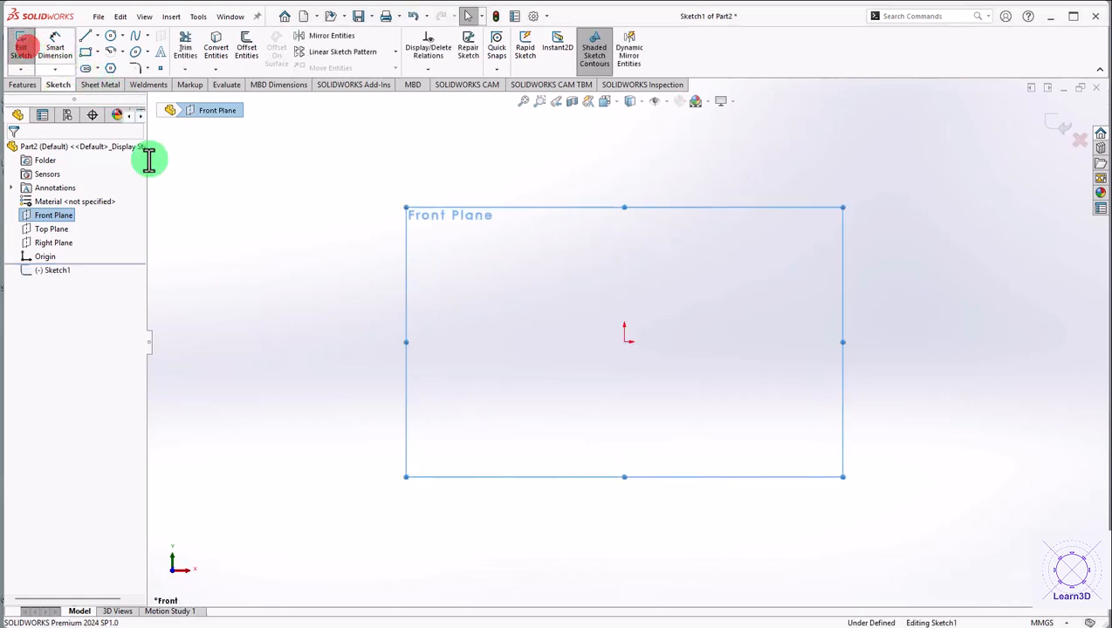
{"action": "left_click", "coordinate": [85, 37]}
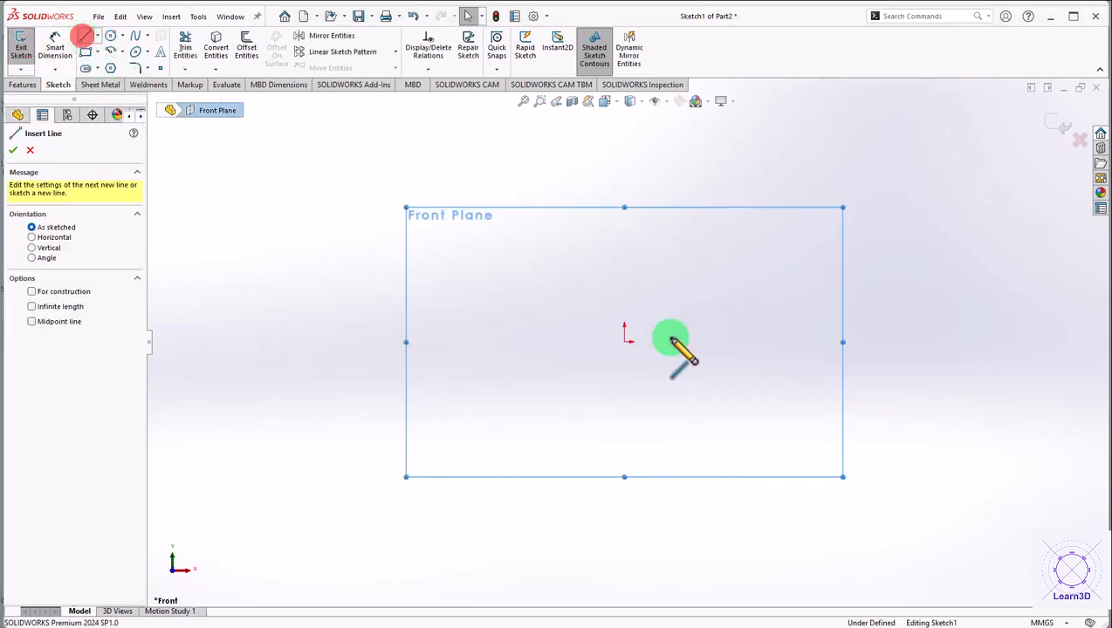
{"action": "left_click", "coordinate": [687, 315]}
{"action": "left_click", "coordinate": [868, 315]}
{"action": "right_click", "coordinate": [852, 363]}
{"action": "left_click", "coordinate": [857, 361]}
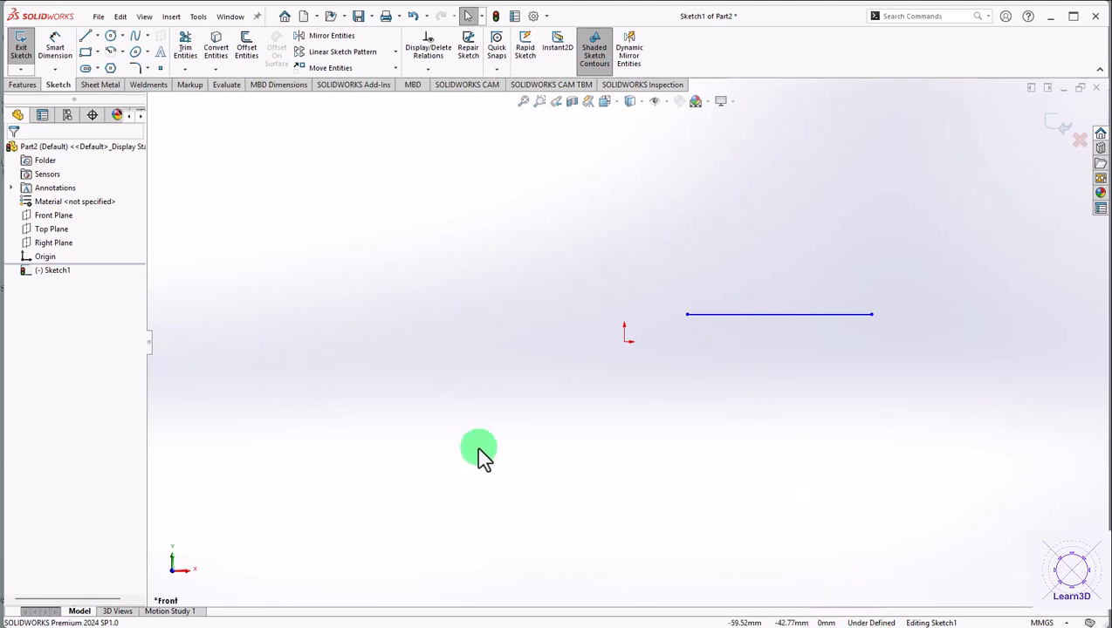
Step: Dimension the horizontal line's length at 50 mm with Smart Dimension
{"action": "left_click", "coordinate": [55, 48]}
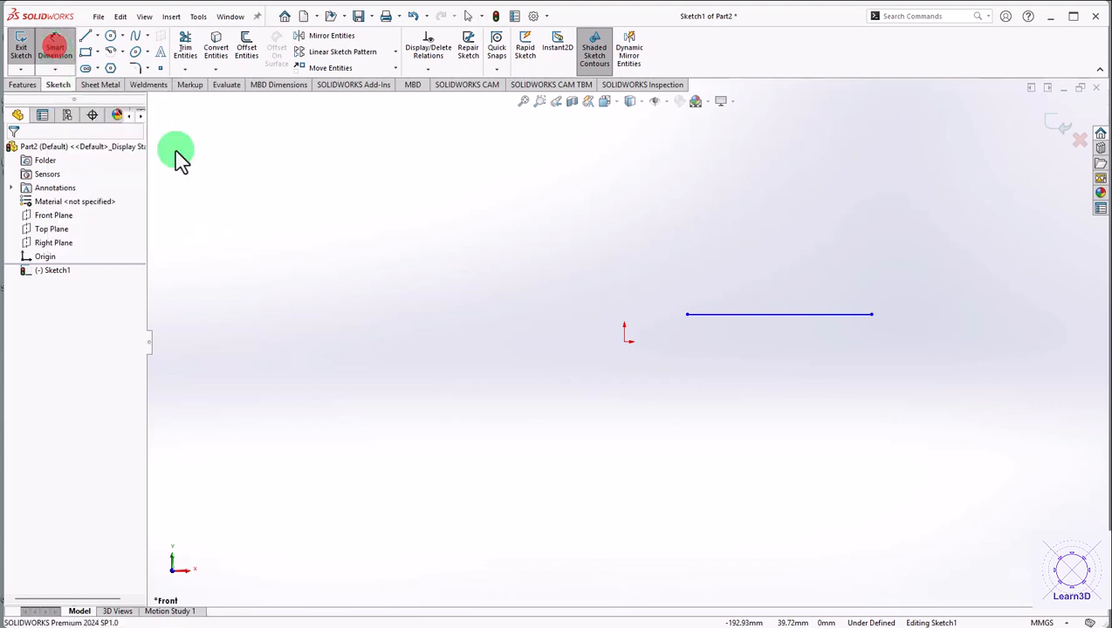
{"action": "left_click", "coordinate": [746, 328]}
{"action": "left_click", "coordinate": [785, 350]}
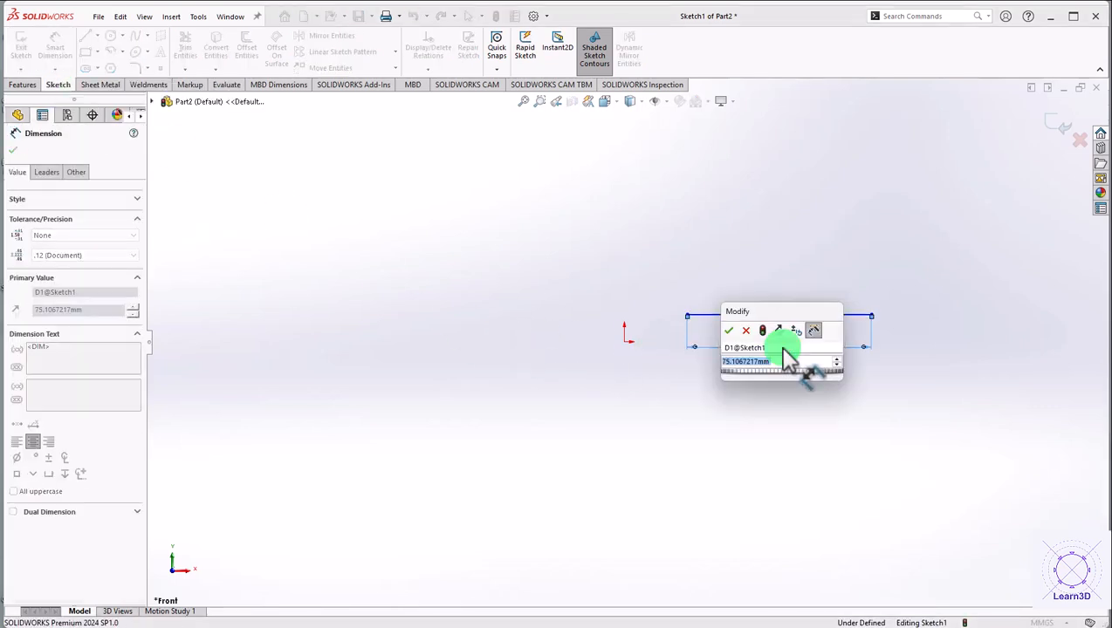
{"action": "type", "text": "50"}
{"action": "key", "text": "Return"}
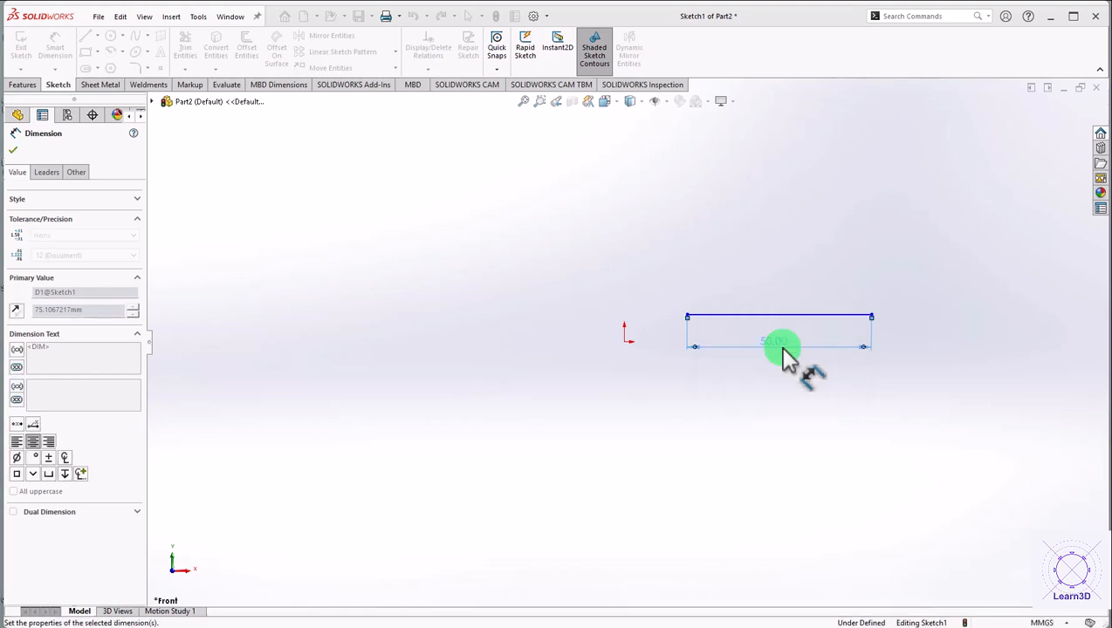
{"action": "right_click", "coordinate": [433, 262]}
{"action": "left_click", "coordinate": [448, 295]}
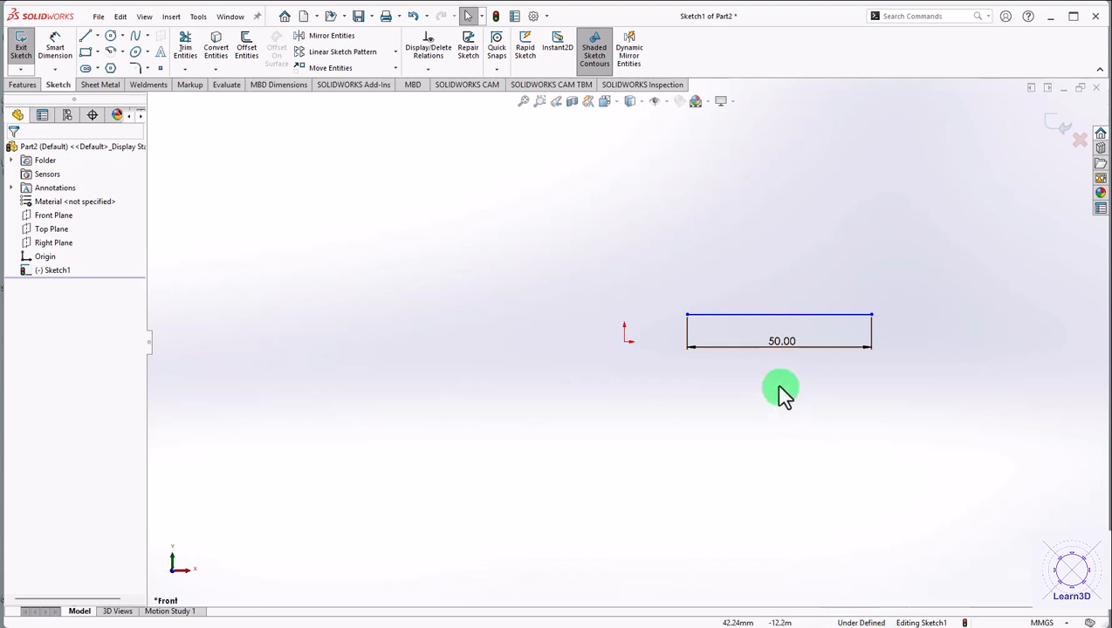
Step: Move the line by its body and its right endpoint to test its freedom, leaving it about 17 mm above the origin
{"action": "left_click", "coordinate": [770, 325]}
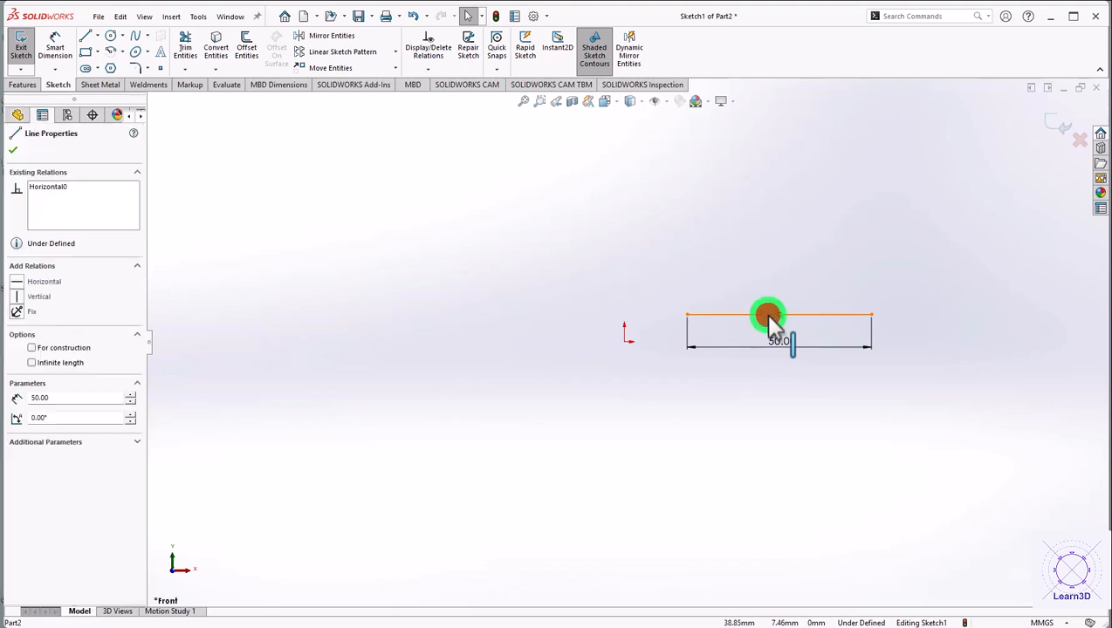
{"action": "left_click_drag", "start_coordinate": [771, 325], "coordinate": [757, 278]}
{"action": "left_click_drag", "start_coordinate": [759, 430], "coordinate": [756, 312]}
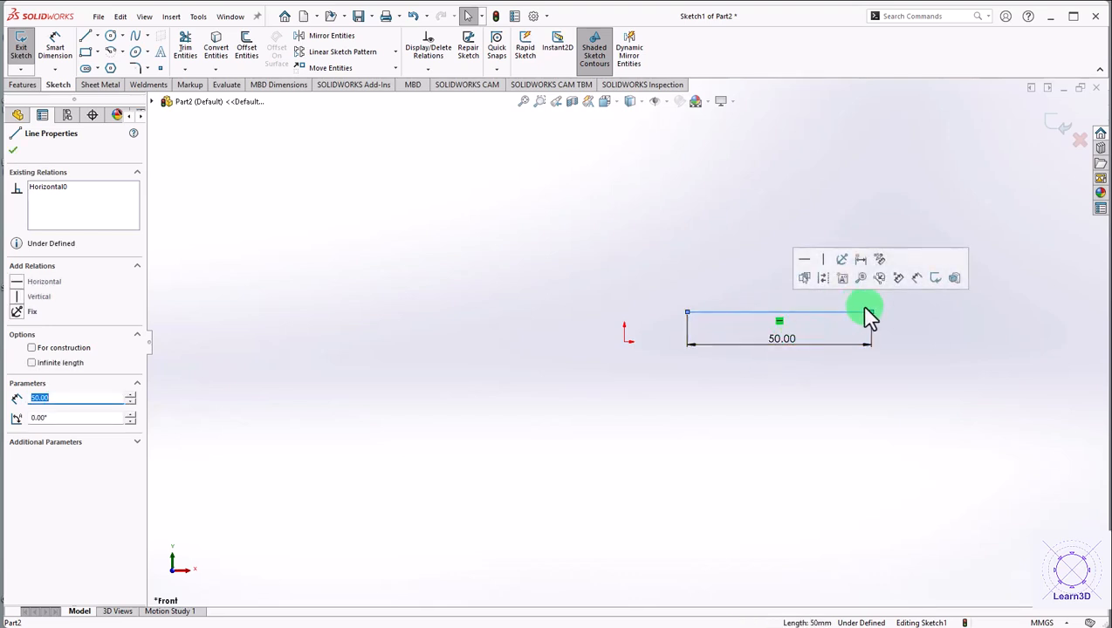
{"action": "mouse_move", "coordinate": [871, 312]}
{"action": "left_mouse_down"}
{"action": "mouse_move", "coordinate": [735, 325]}
{"action": "mouse_move", "coordinate": [930, 309]}
{"action": "mouse_move", "coordinate": [836, 327]}
{"action": "mouse_move", "coordinate": [868, 314]}
{"action": "left_mouse_up"}
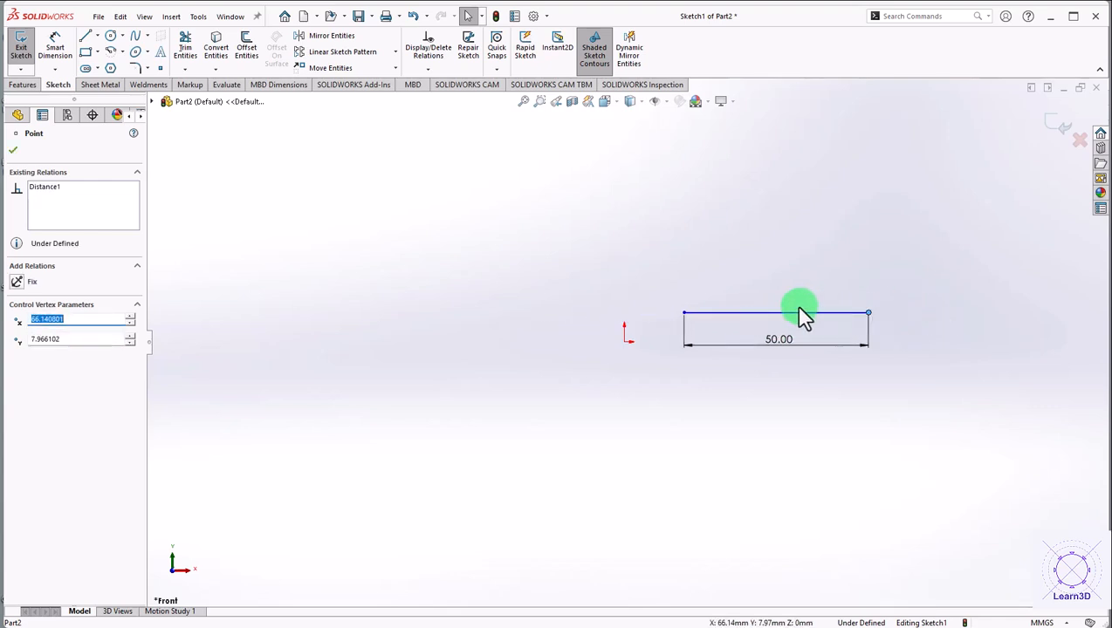
{"action": "left_click_drag", "start_coordinate": [800, 313], "coordinate": [797, 278]}
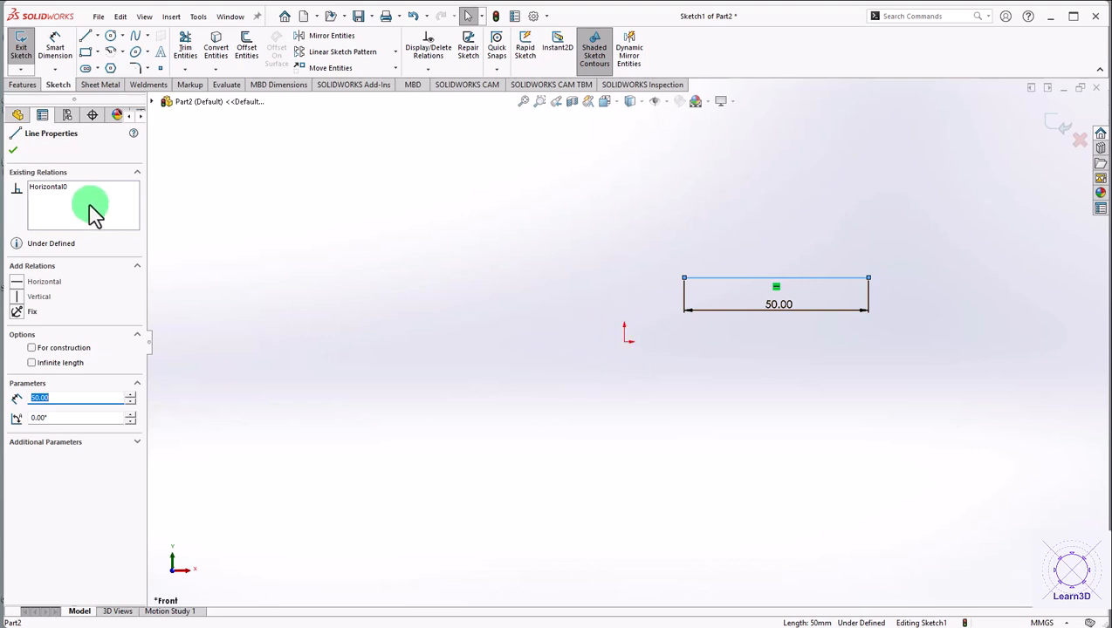
{"action": "left_click", "coordinate": [400, 247]}
Step: Dimension the horizontal distance between the origin and the line's left endpoint at 10 mm
{"action": "right_click_drag", "start_coordinate": [400, 248], "coordinate": [441, 195]}
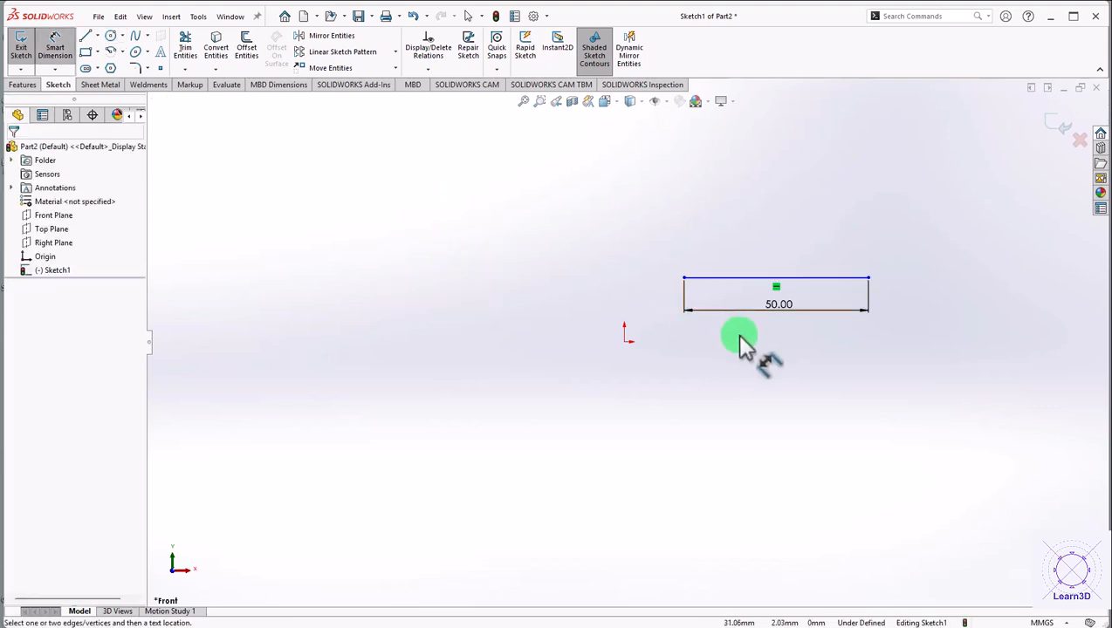
{"action": "left_click", "coordinate": [685, 279]}
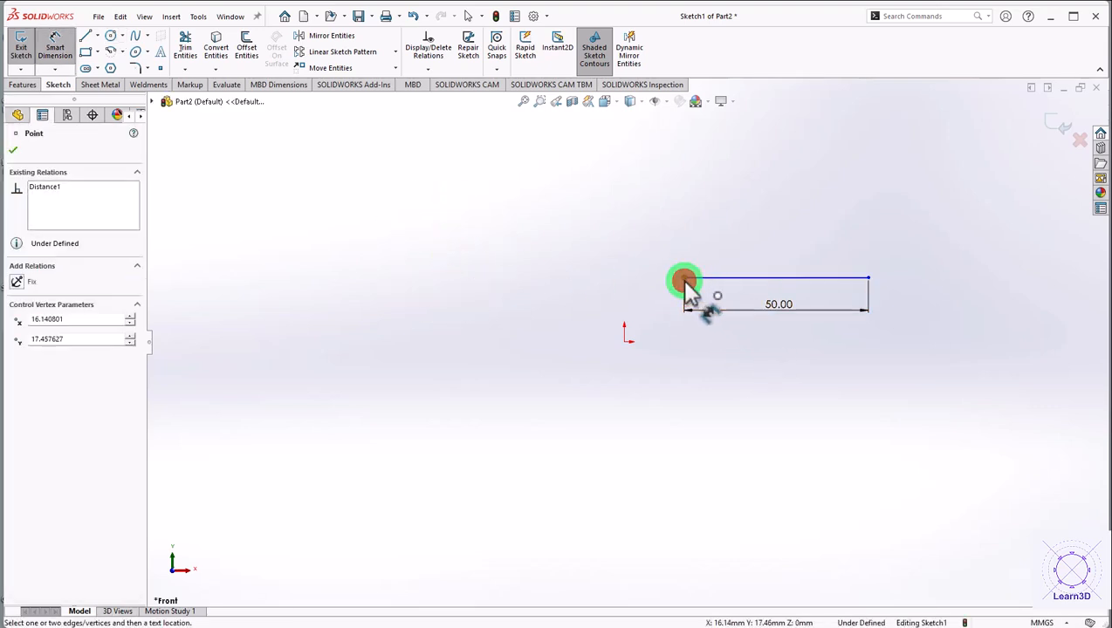
{"action": "left_click", "coordinate": [625, 342]}
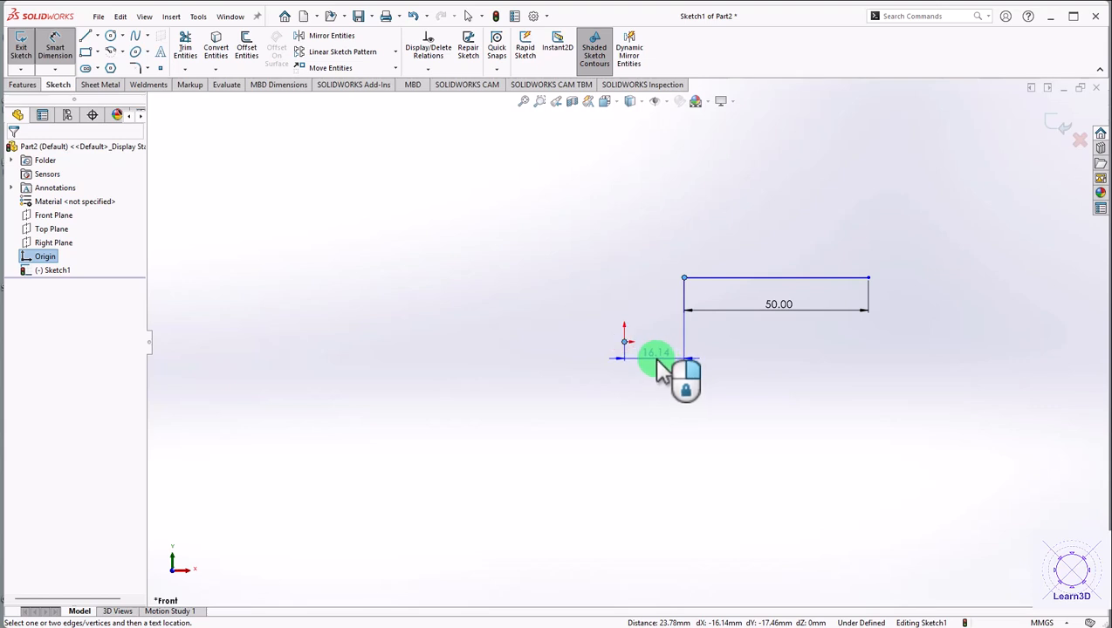
{"action": "left_click", "coordinate": [661, 365]}
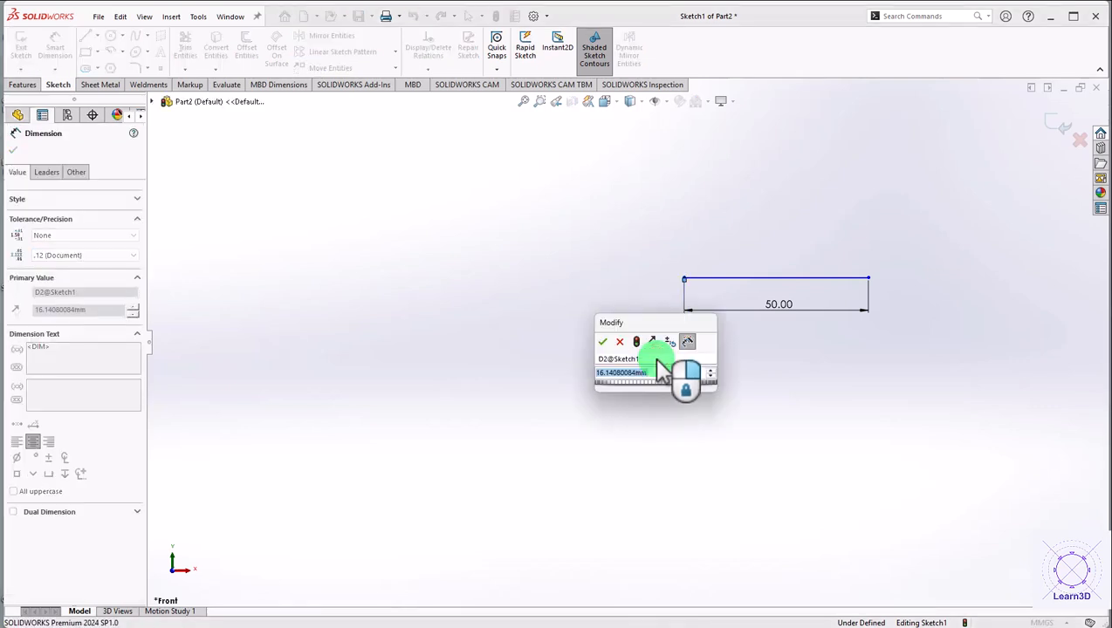
{"action": "type", "text": "1"}
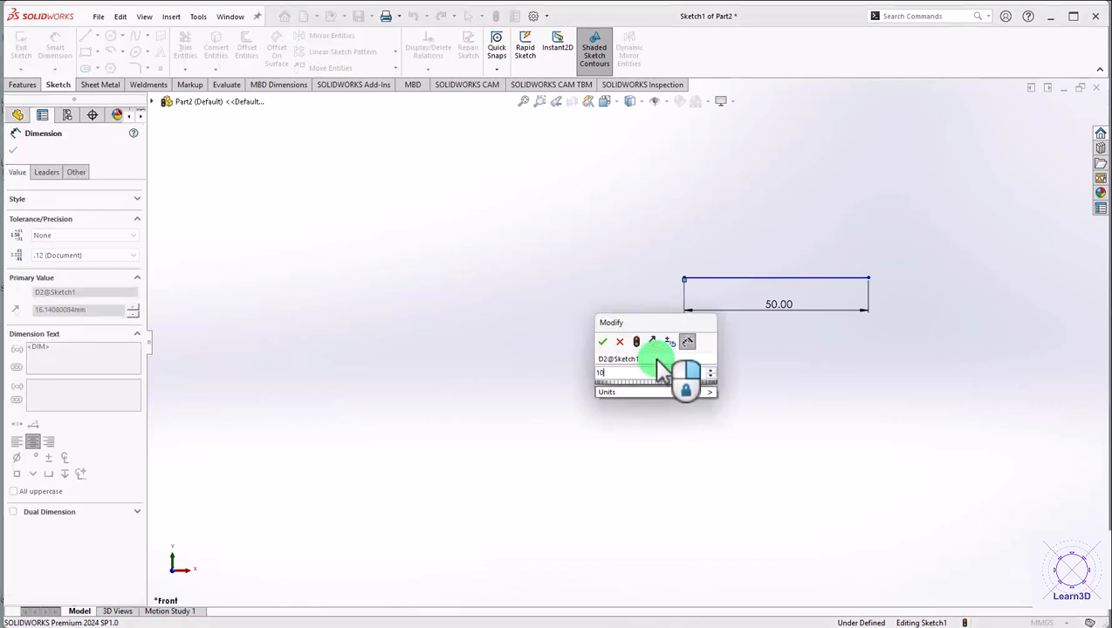
{"action": "type", "text": "0"}
{"action": "key", "text": "Return"}
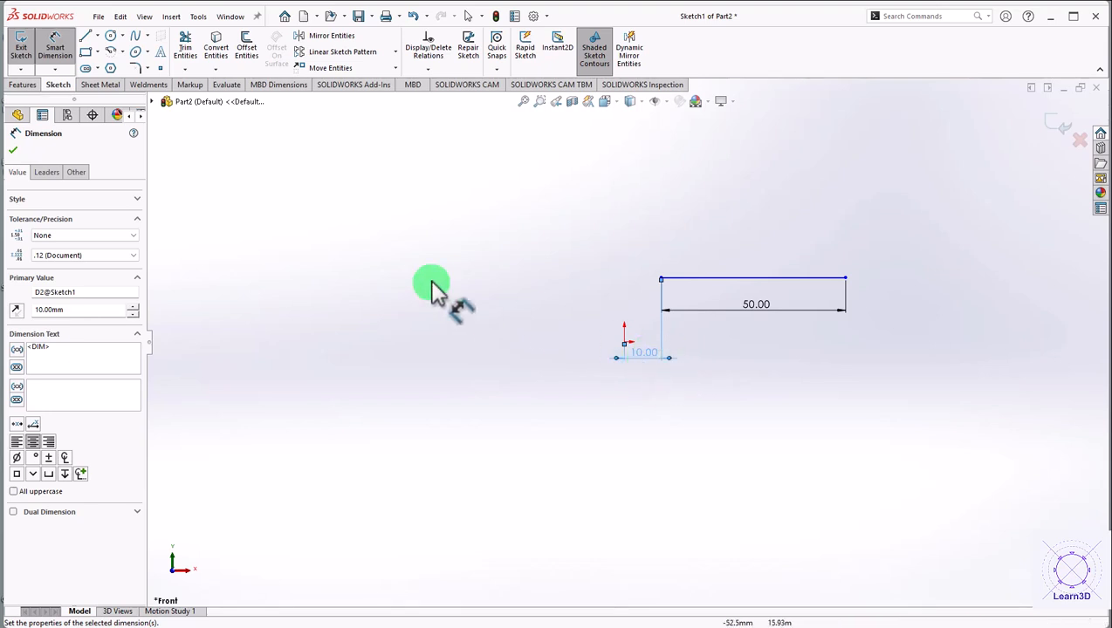
{"action": "left_click", "coordinate": [14, 149]}
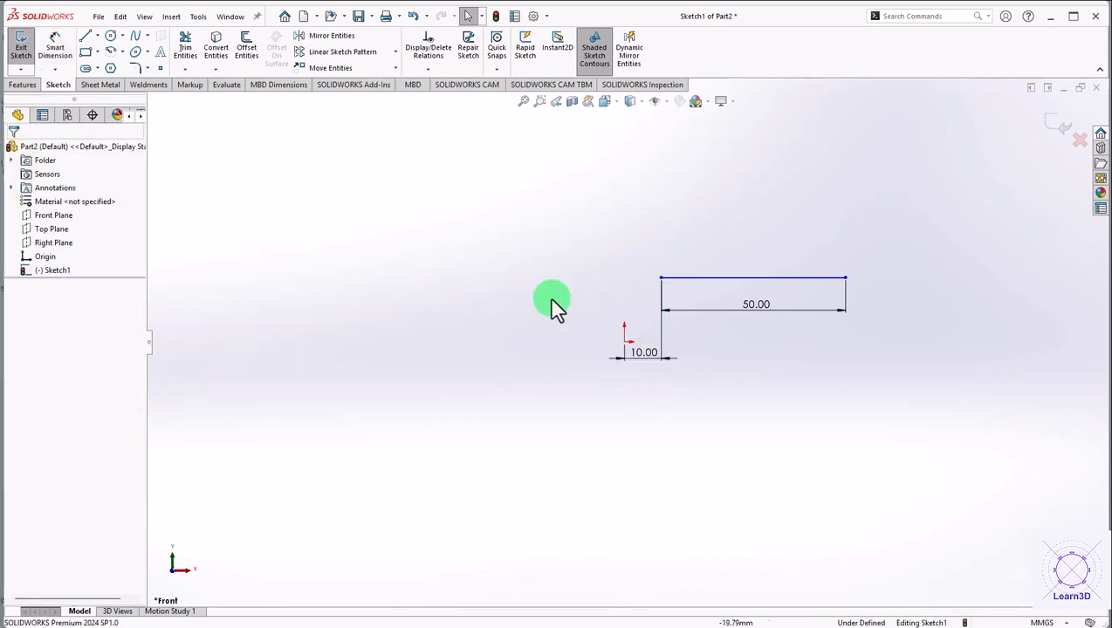
Step: Move the line up by its right endpoint and dimension its vertical distance from the origin at 25 mm
{"action": "left_click_drag", "start_coordinate": [845, 279], "coordinate": [740, 266]}
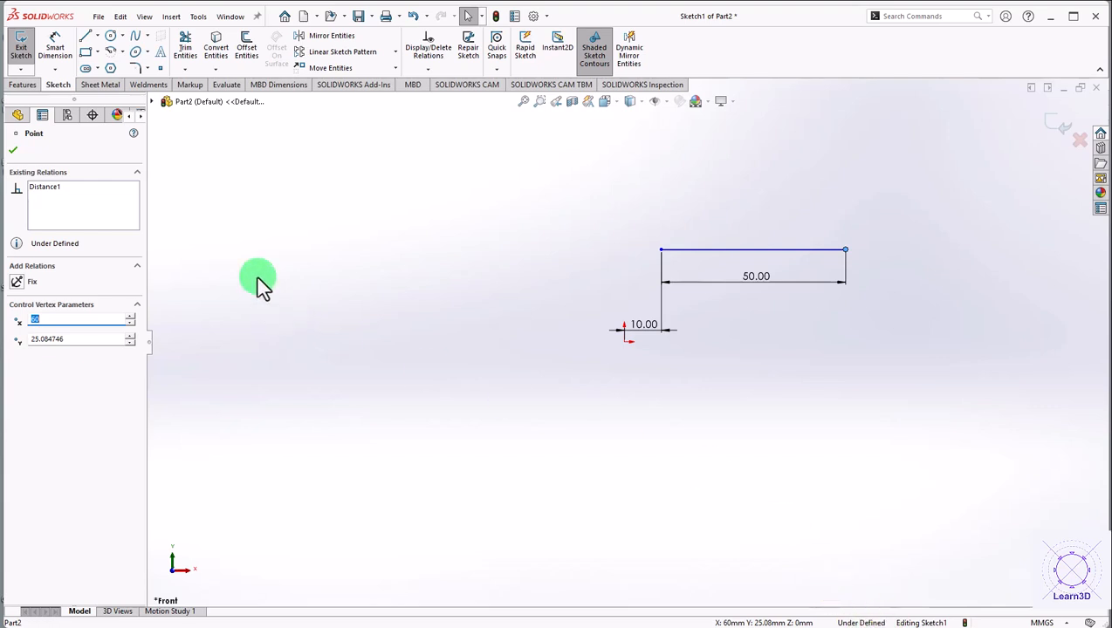
{"action": "left_click", "coordinate": [70, 56]}
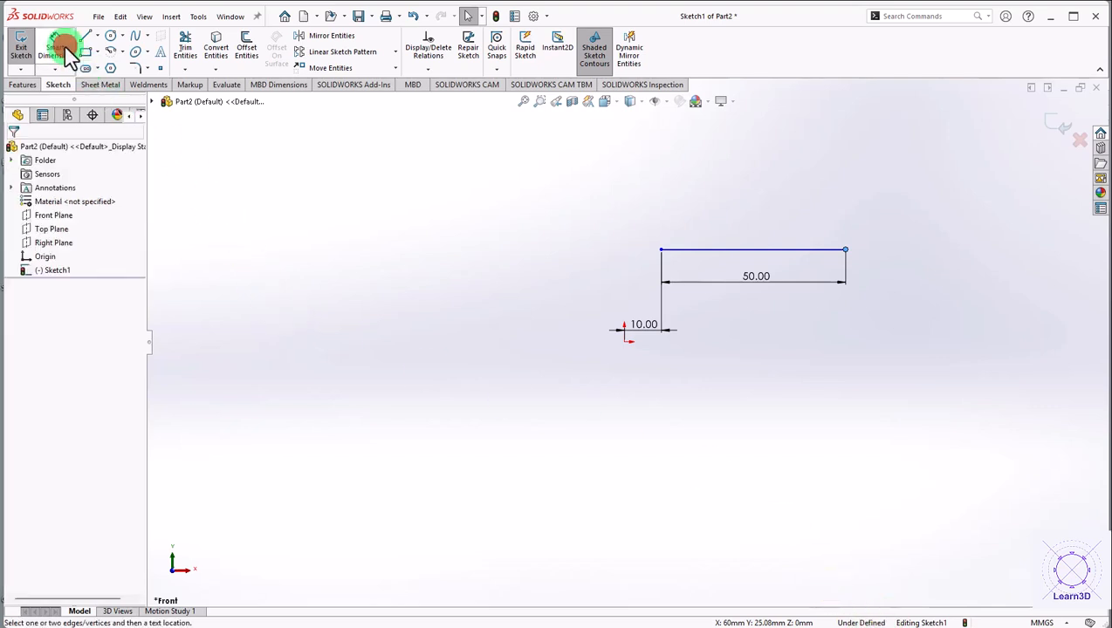
{"action": "left_click", "coordinate": [623, 332]}
{"action": "left_click", "coordinate": [661, 252]}
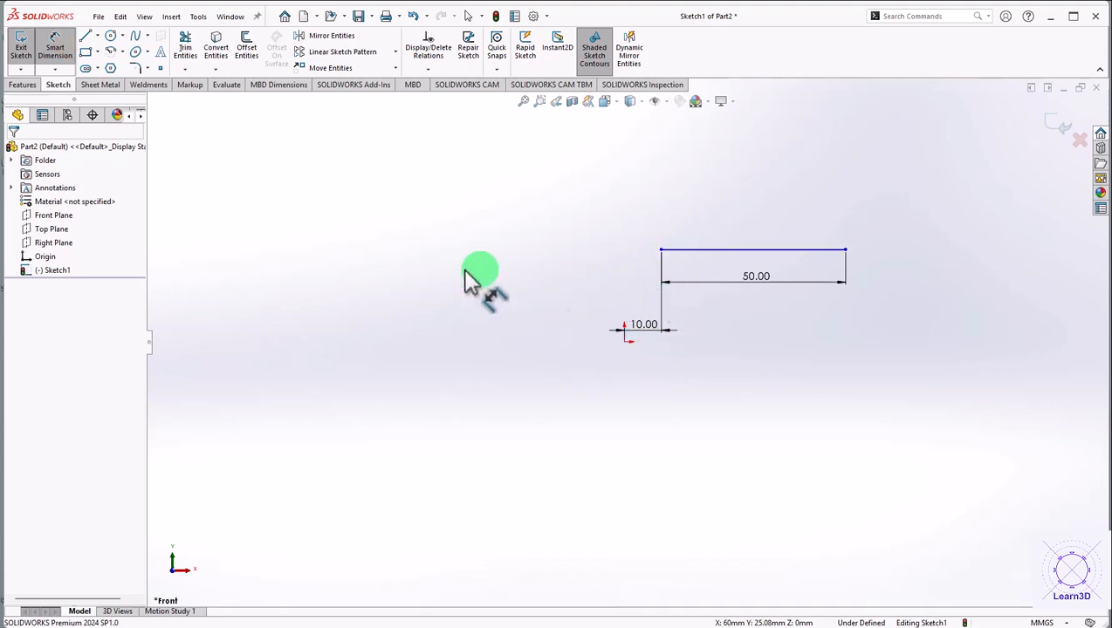
{"action": "left_click", "coordinate": [624, 341]}
{"action": "left_click", "coordinate": [670, 254]}
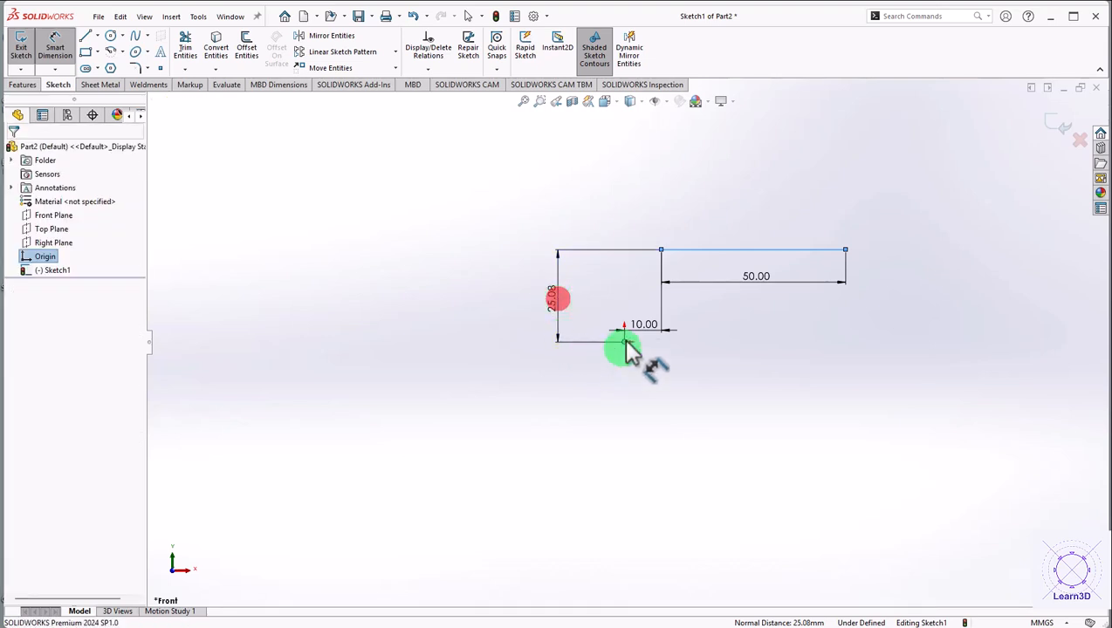
{"action": "left_click", "coordinate": [601, 332]}
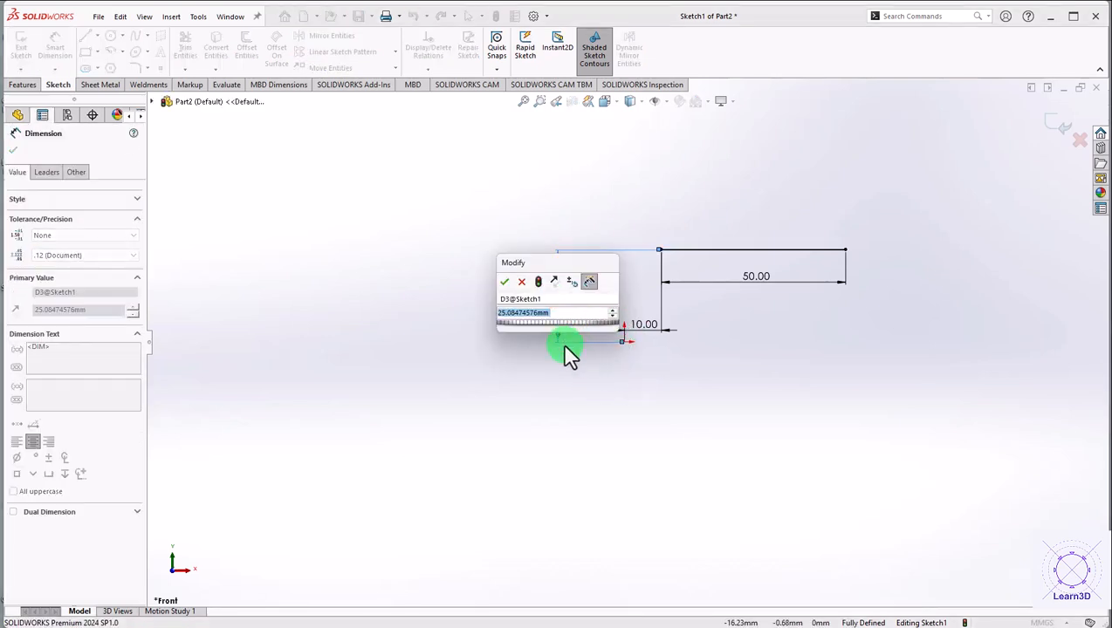
{"action": "type", "text": "25"}
{"action": "key", "text": "Return"}
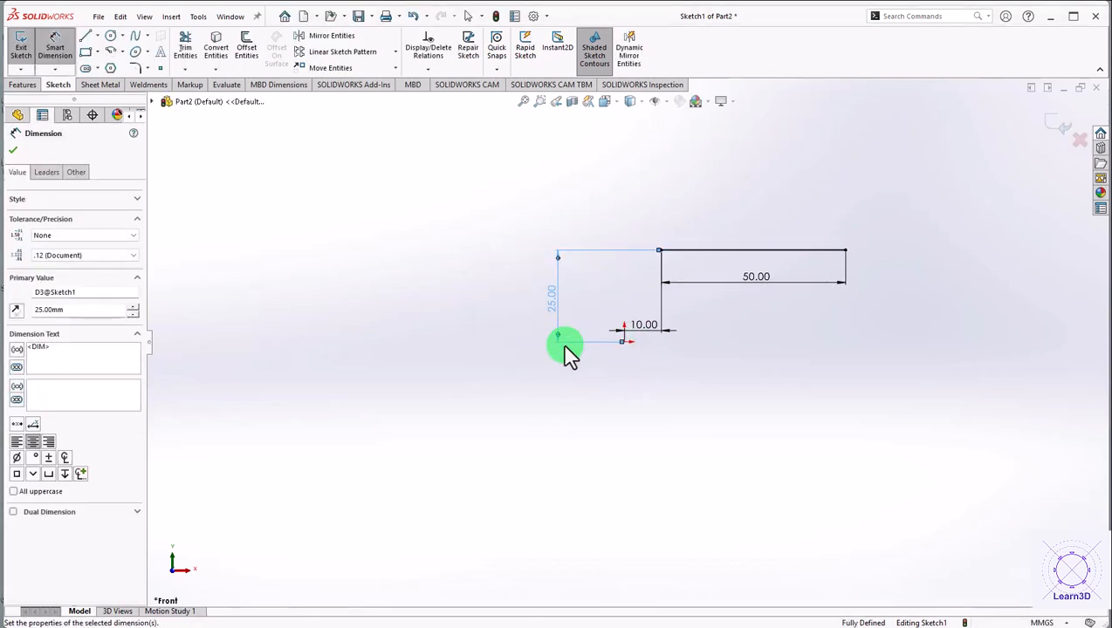
{"action": "left_click", "coordinate": [13, 151]}
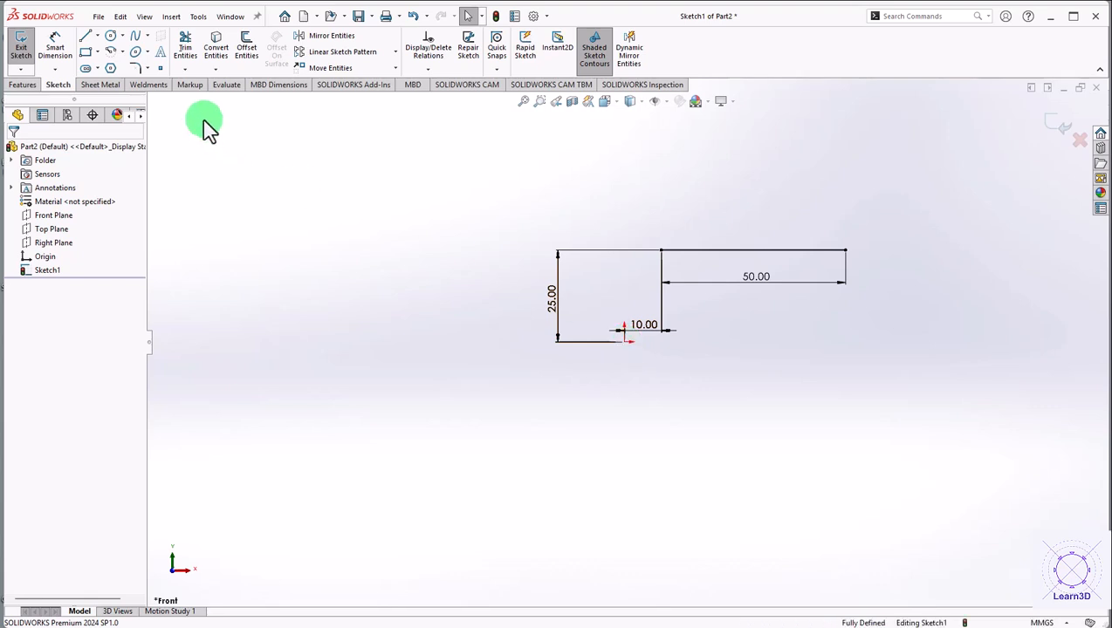
Step: Undo the vertical dimension, the last move of the line and the horizontal dimension to the origin
{"action": "left_click", "coordinate": [412, 17]}
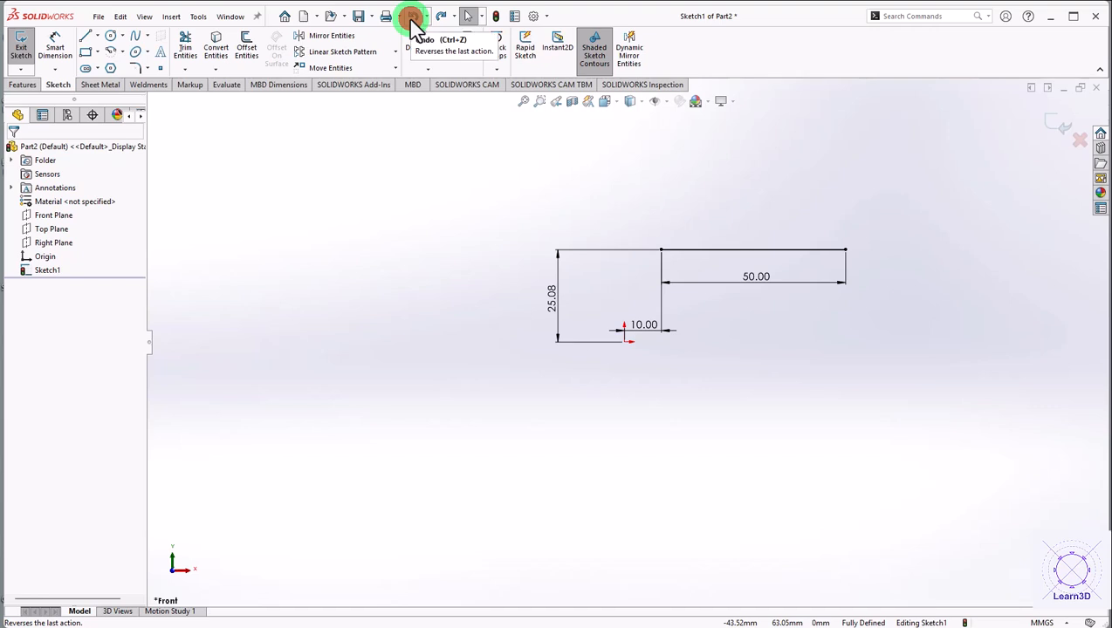
{"action": "left_click", "coordinate": [414, 17]}
{"action": "left_click", "coordinate": [413, 18]}
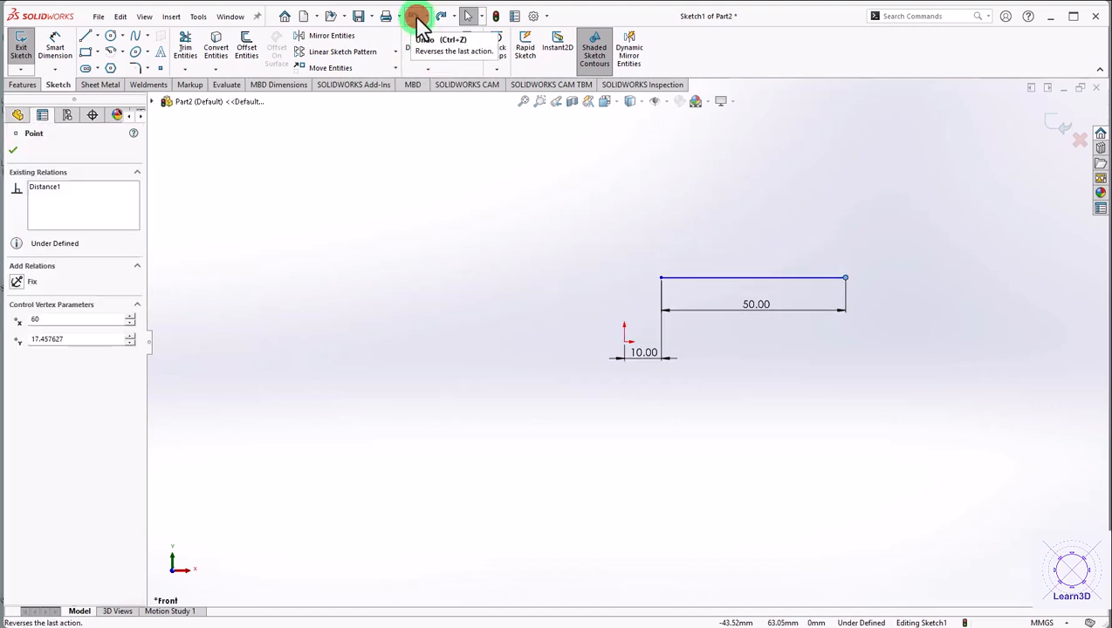
{"action": "left_click", "coordinate": [414, 17]}
{"action": "left_click", "coordinate": [416, 17]}
{"action": "left_click", "coordinate": [416, 17]}
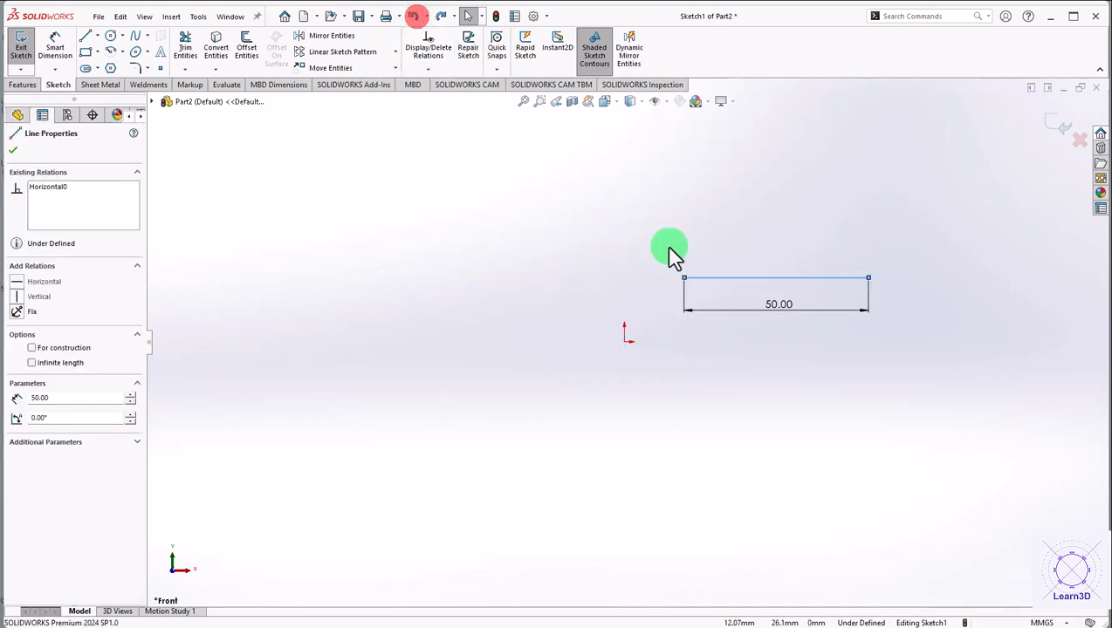
Step: Add a Coincident relation between the line's left endpoint and the origin
{"action": "left_click", "coordinate": [684, 278]}
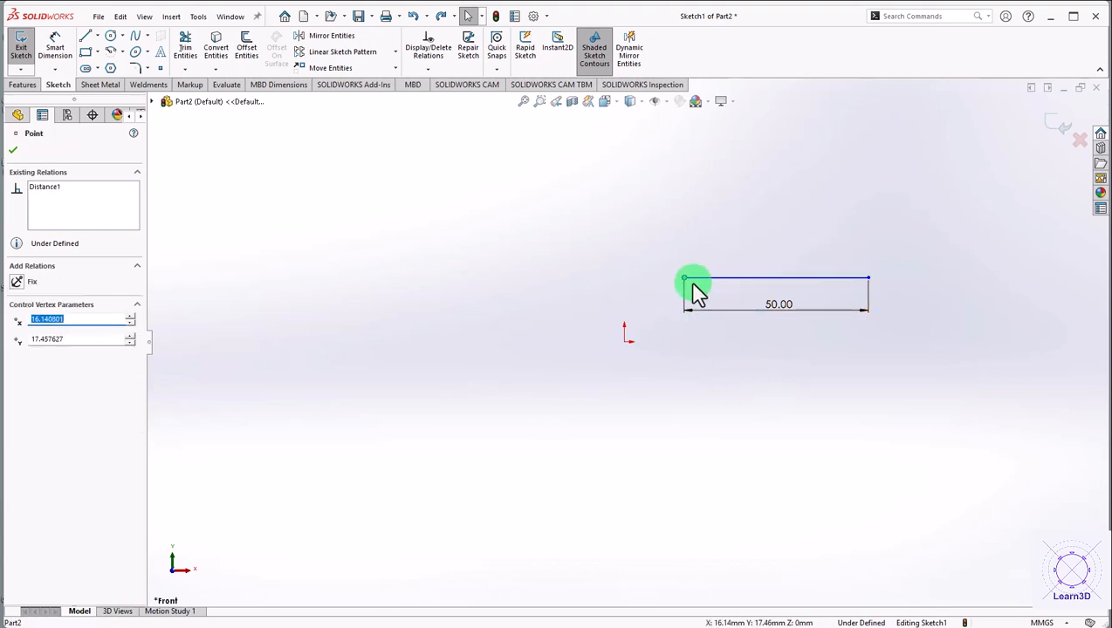
{"action": "left_click", "coordinate": [627, 342], "text": "ctrl"}
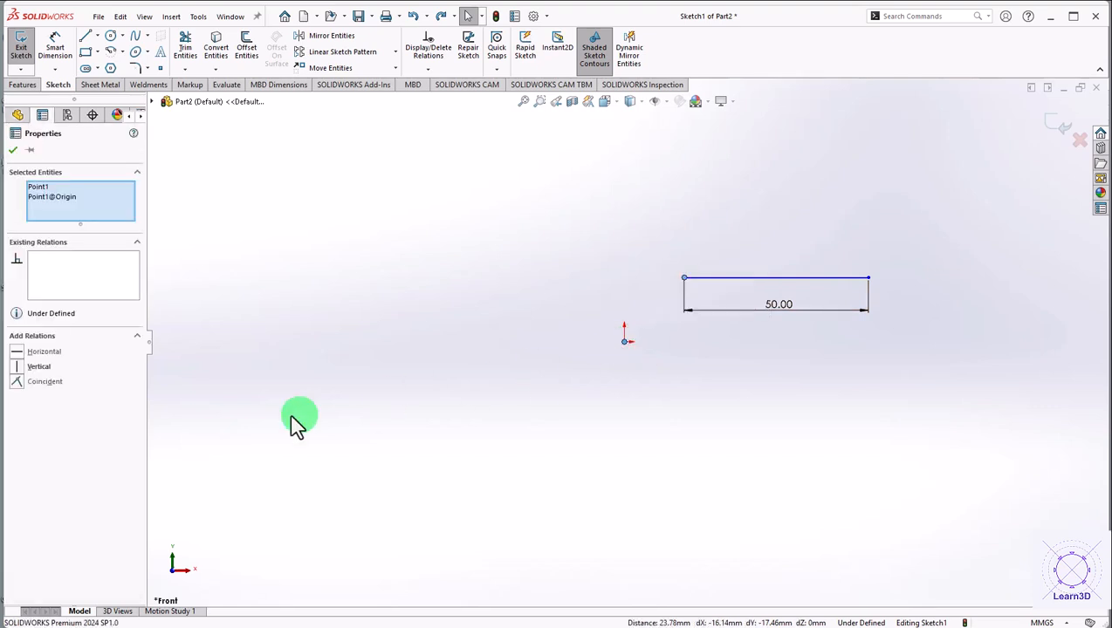
{"action": "left_click", "coordinate": [21, 384]}
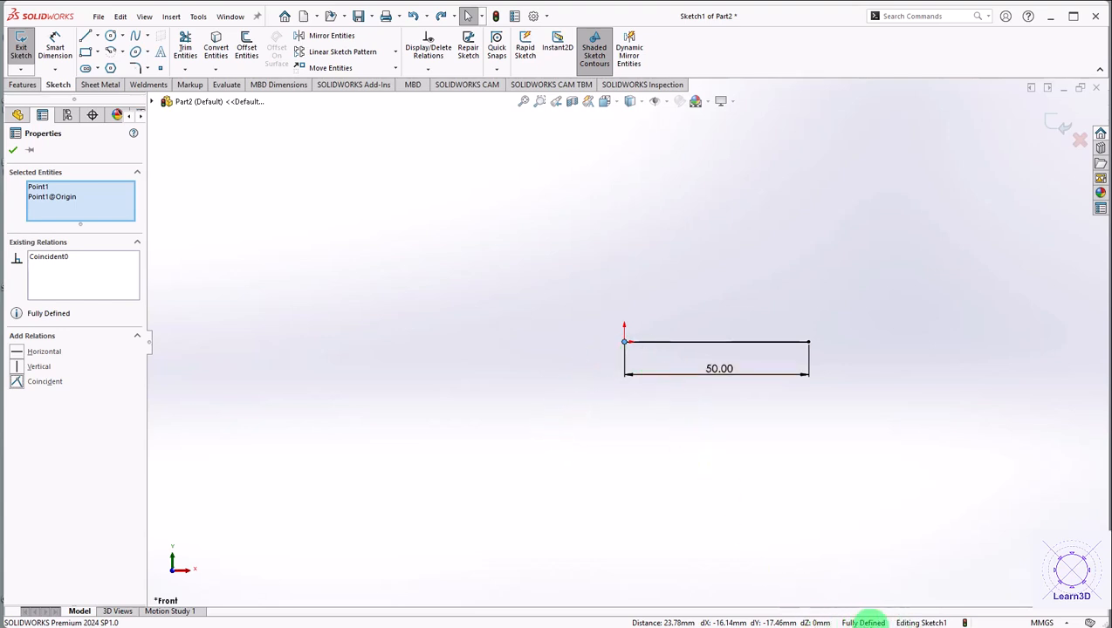
{"action": "left_click", "coordinate": [13, 150]}
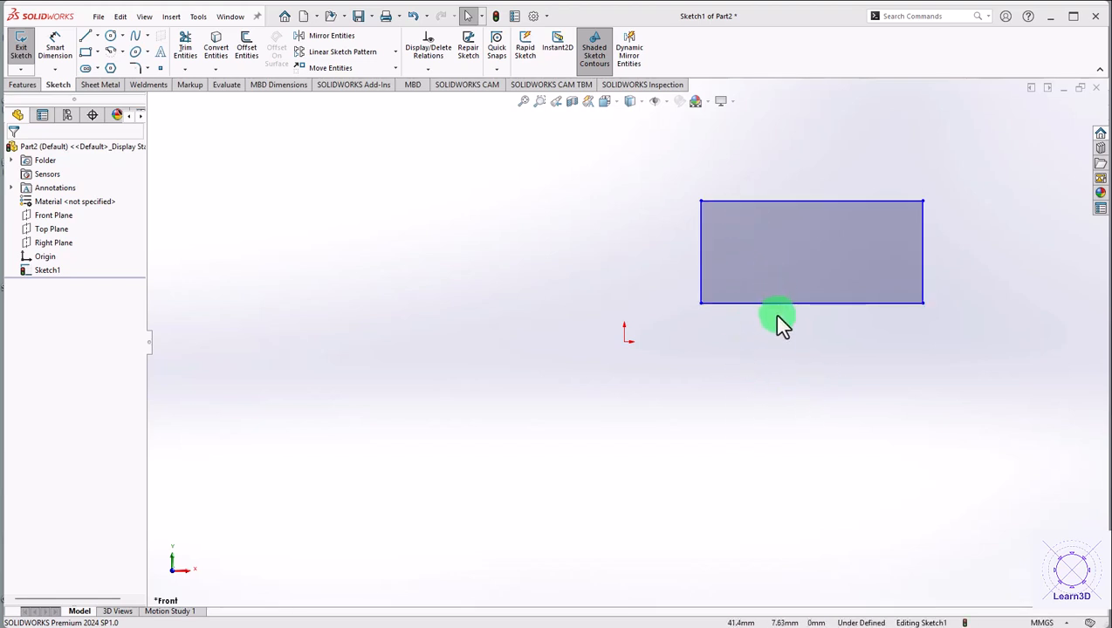
Step: Dimension the length of the rectangle's bottom edge at 100 mm
{"action": "left_click", "coordinate": [54, 49]}
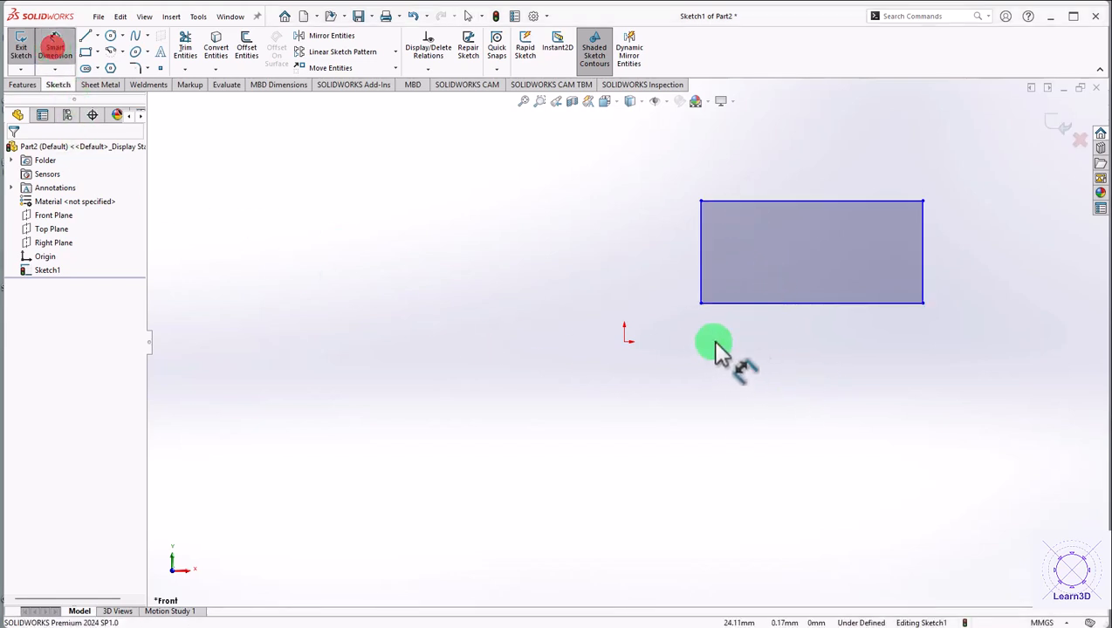
{"action": "left_click", "coordinate": [812, 314]}
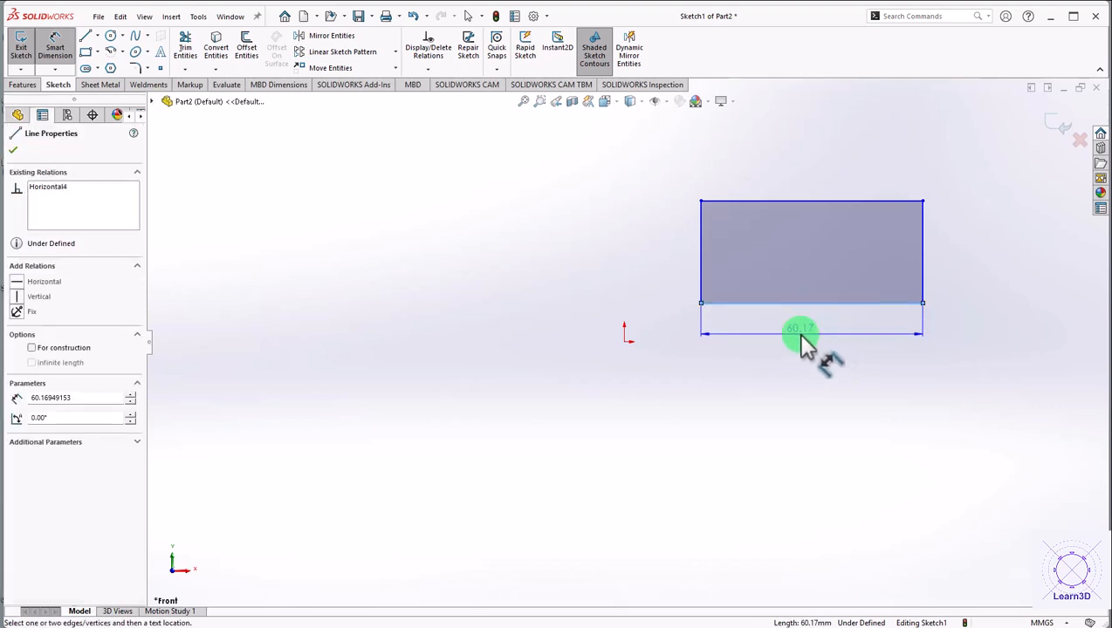
{"action": "left_click", "coordinate": [801, 337]}
{"action": "type", "text": "1"}
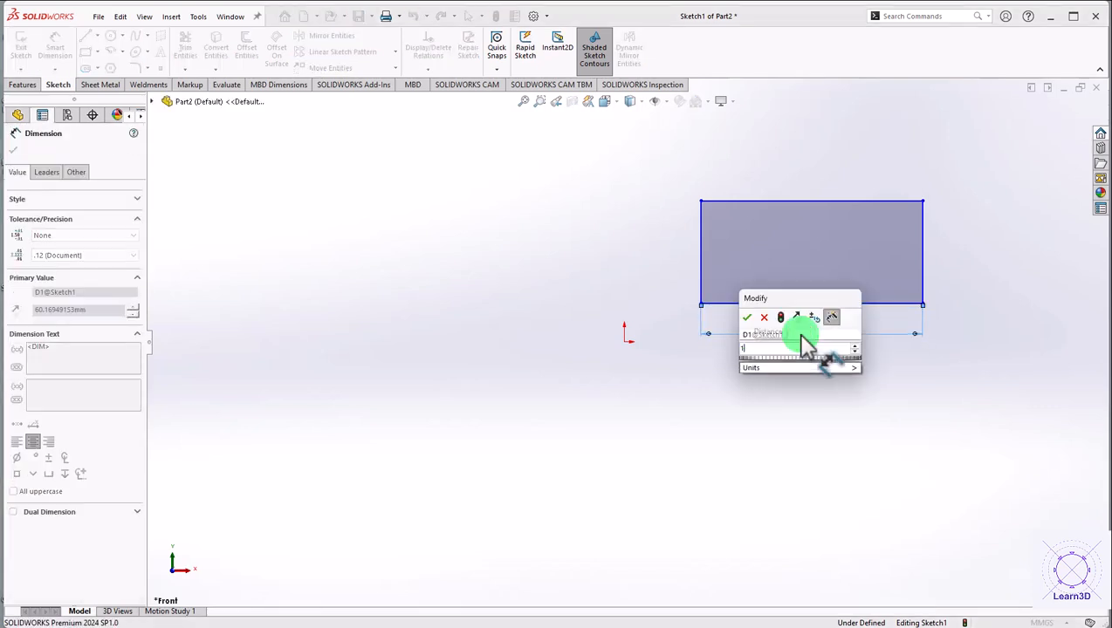
{"action": "type", "text": "00"}
{"action": "key", "text": "Return"}
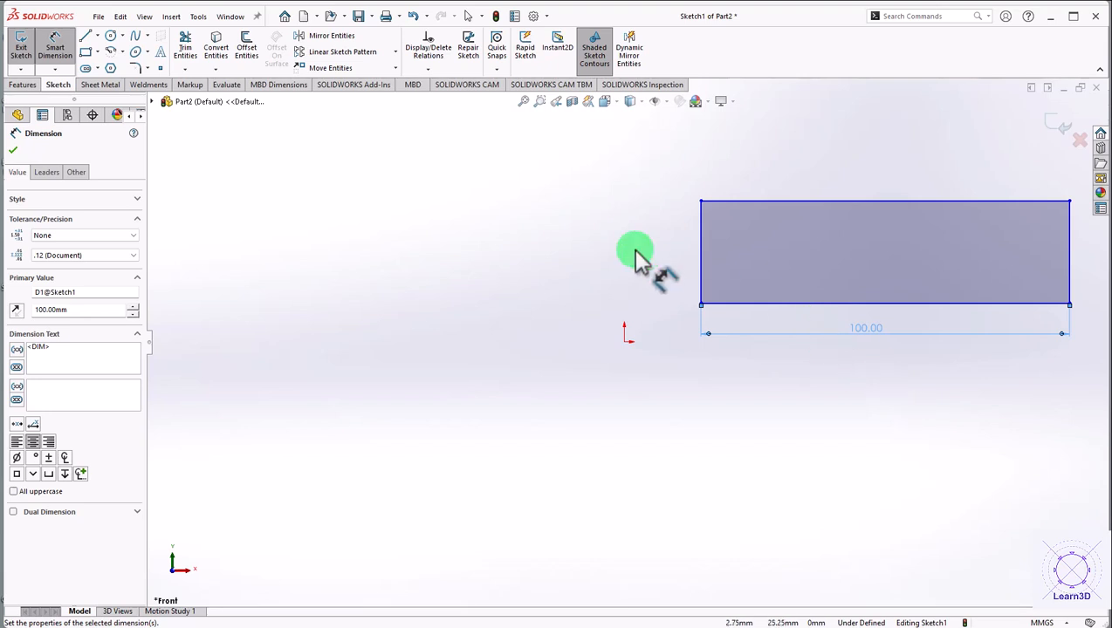
Step: Dimension the height of the rectangle's right edge at 50 mm and finish dimensioning
{"action": "left_click", "coordinate": [1070, 260]}
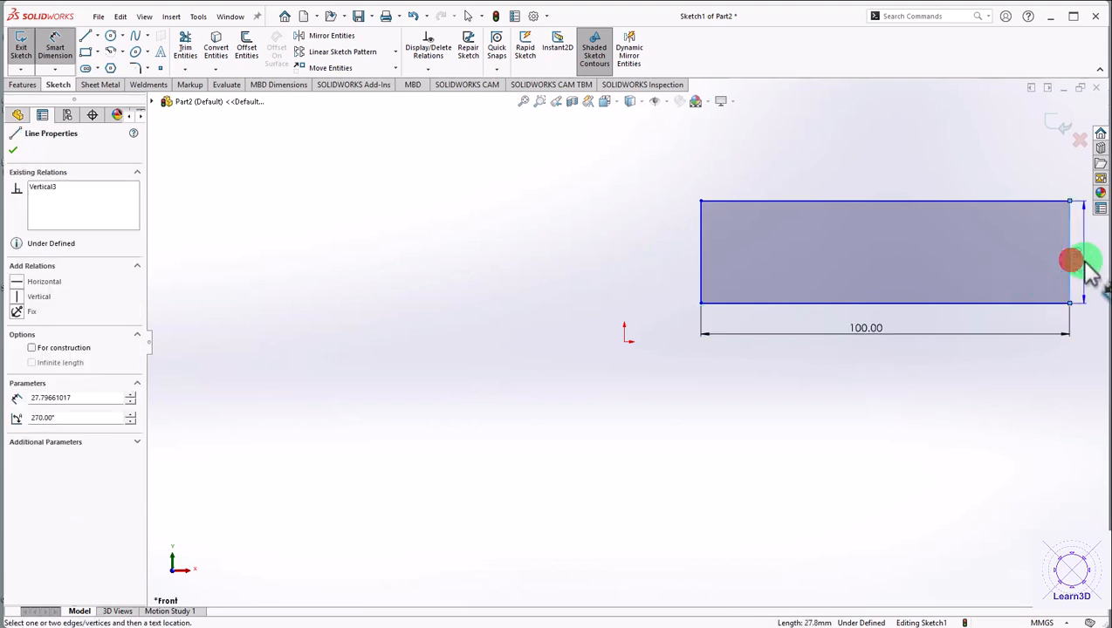
{"action": "left_click", "coordinate": [1088, 262]}
{"action": "type", "text": "50"}
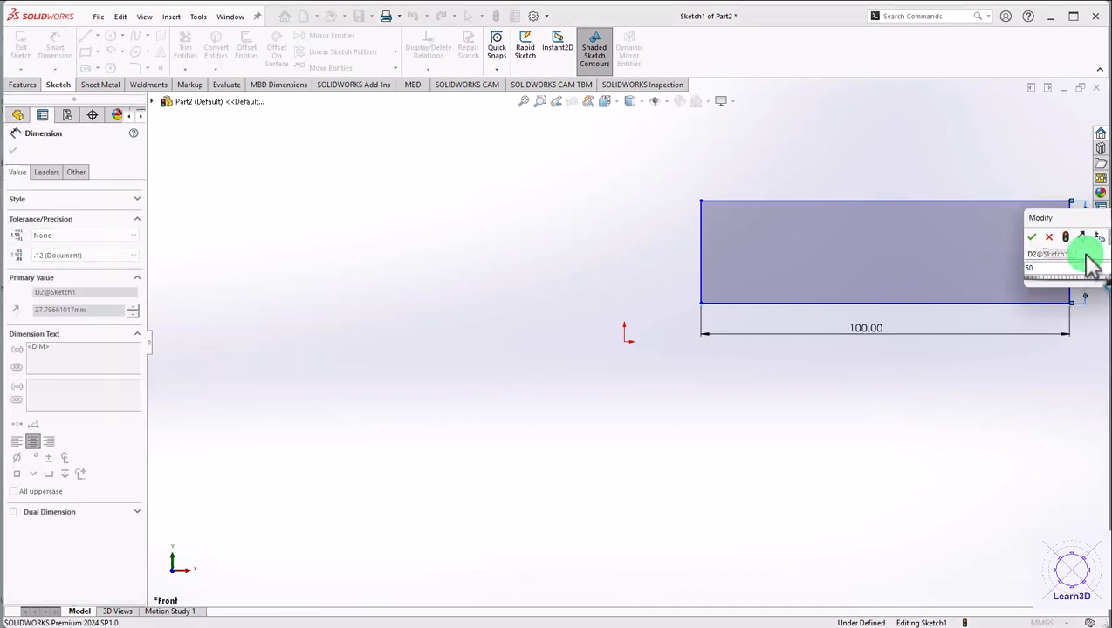
{"action": "key", "text": "Return"}
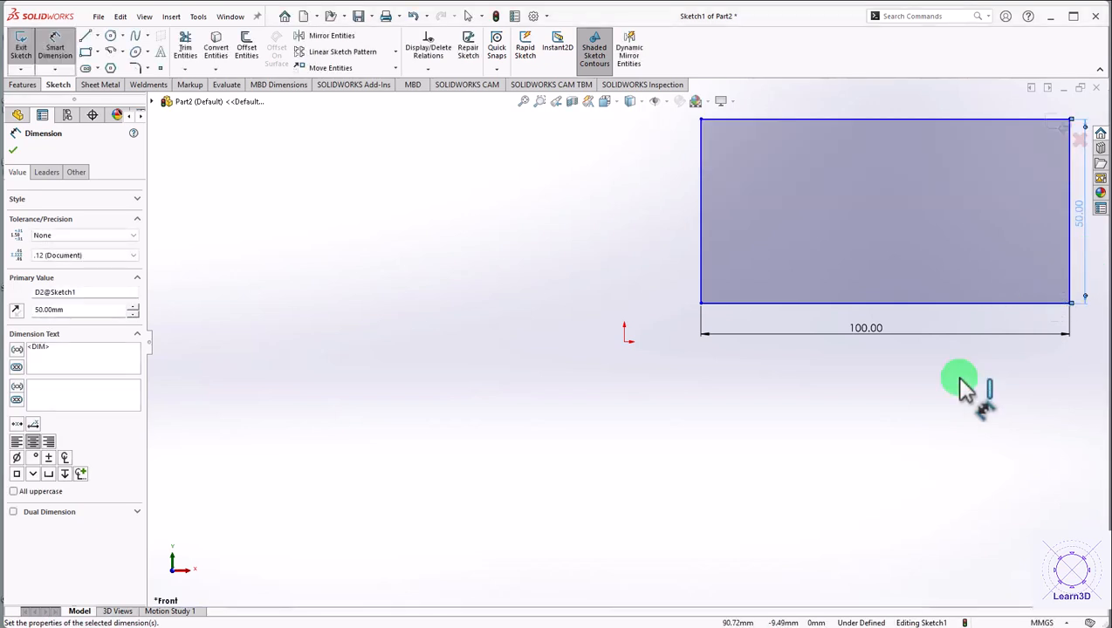
{"action": "key", "text": "z"}
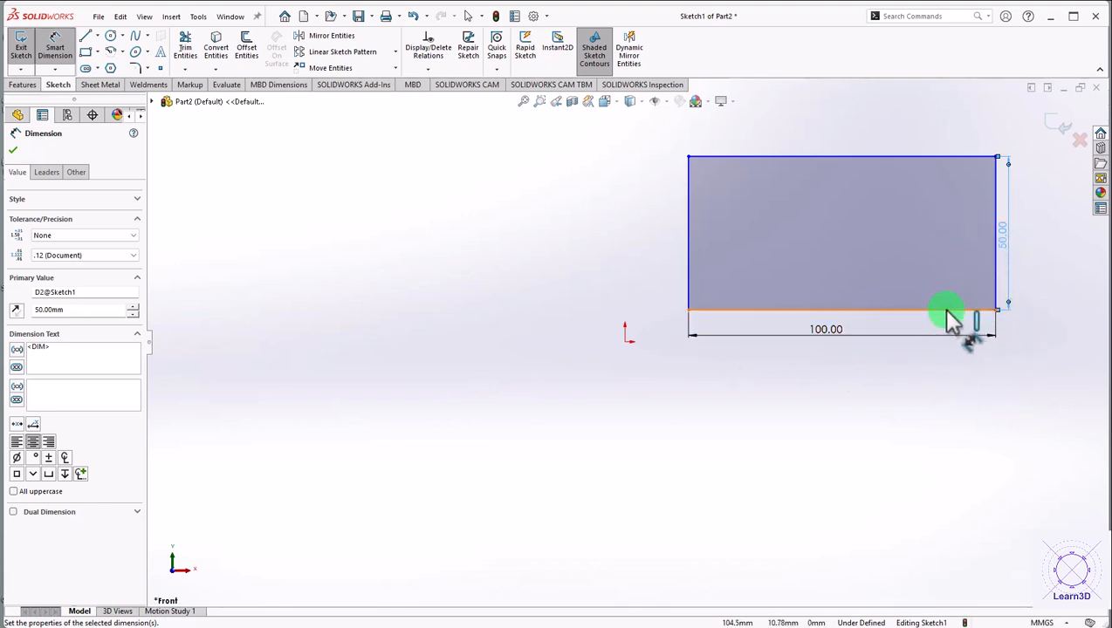
{"action": "left_click", "coordinate": [13, 150]}
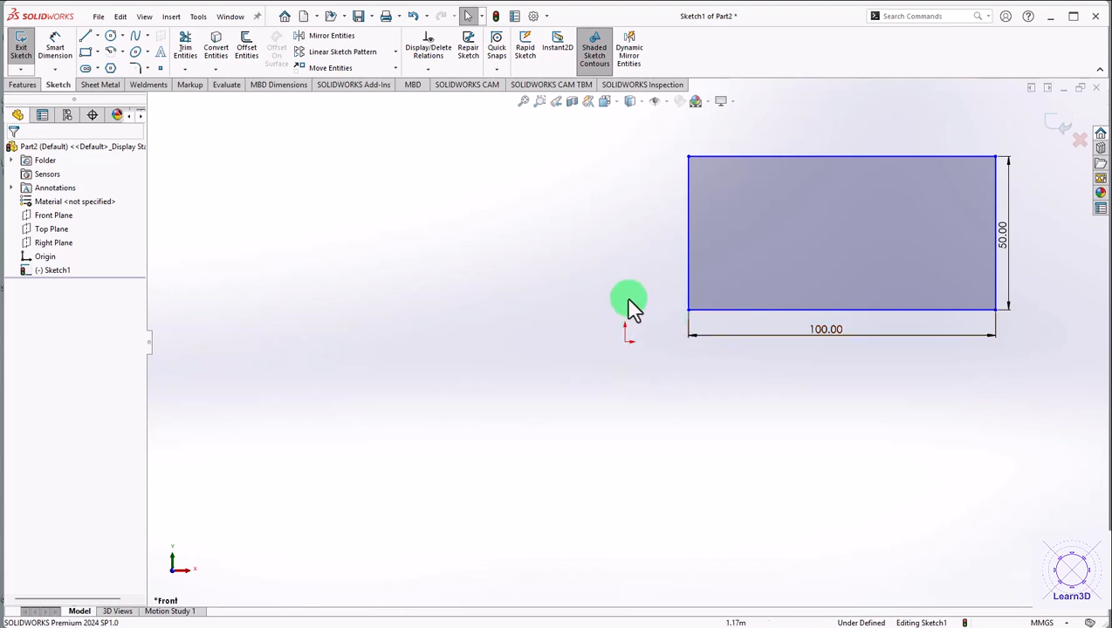
Step: Shift the rectangle slightly and add a Coincident relation between its lower-left corner and the origin
{"action": "mouse_move", "coordinate": [832, 256]}
{"action": "left_mouse_down"}
{"action": "mouse_move", "coordinate": [827, 359]}
{"action": "mouse_move", "coordinate": [796, 432]}
{"action": "mouse_move", "coordinate": [869, 260]}
{"action": "mouse_move", "coordinate": [688, 237]}
{"action": "mouse_move", "coordinate": [825, 265]}
{"action": "mouse_move", "coordinate": [847, 258]}
{"action": "mouse_move", "coordinate": [829, 262]}
{"action": "left_mouse_up"}
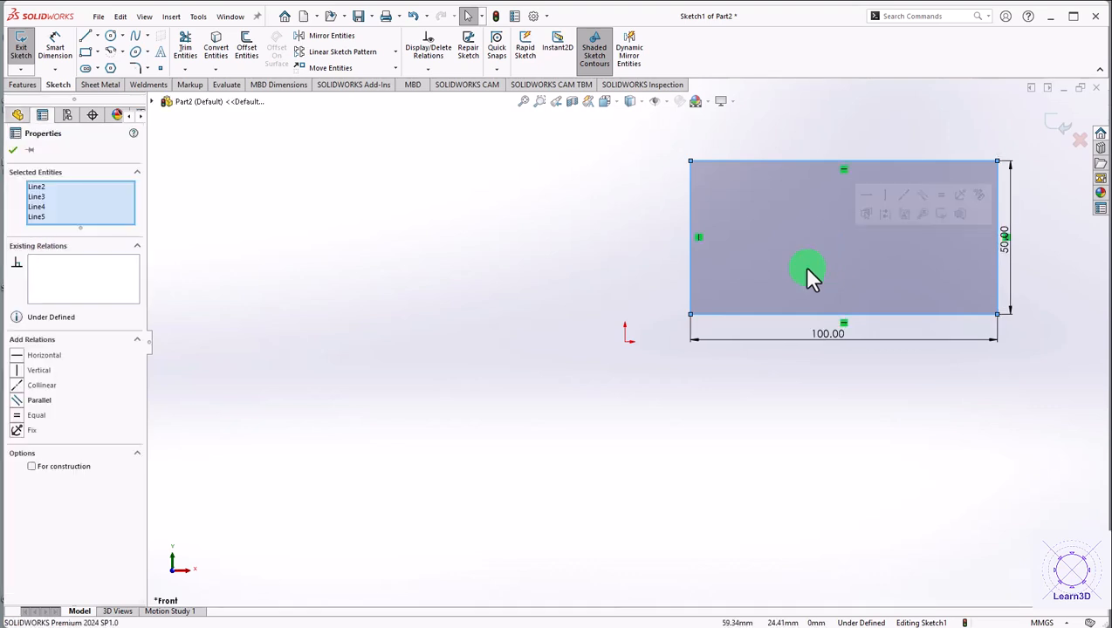
{"action": "left_click", "coordinate": [14, 150]}
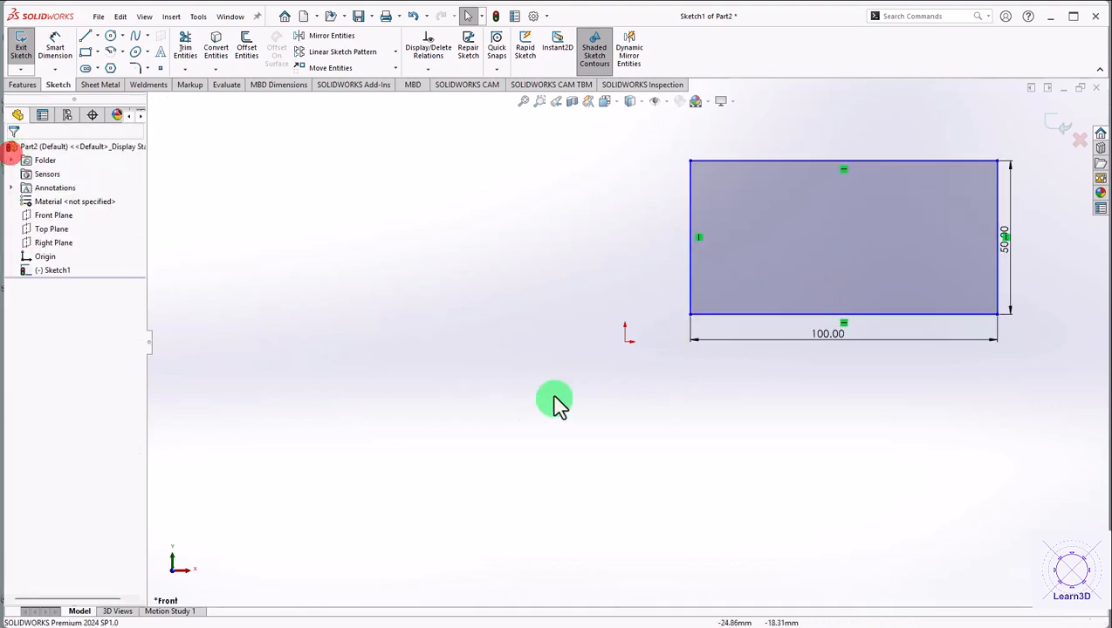
{"action": "left_click", "coordinate": [691, 314]}
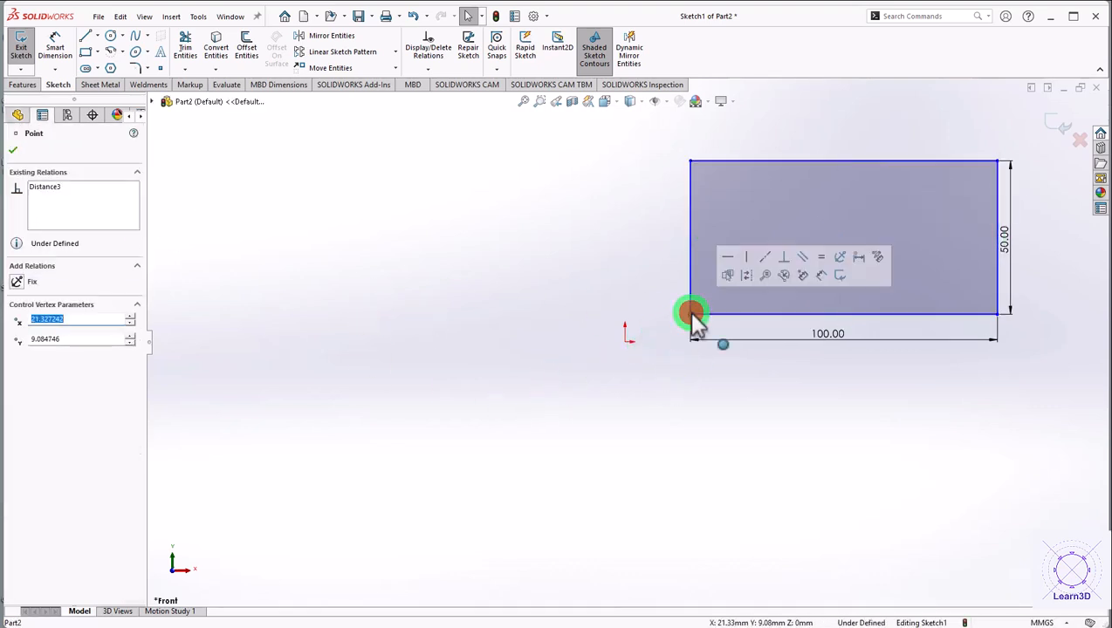
{"action": "left_click", "coordinate": [626, 341], "text": "ctrl"}
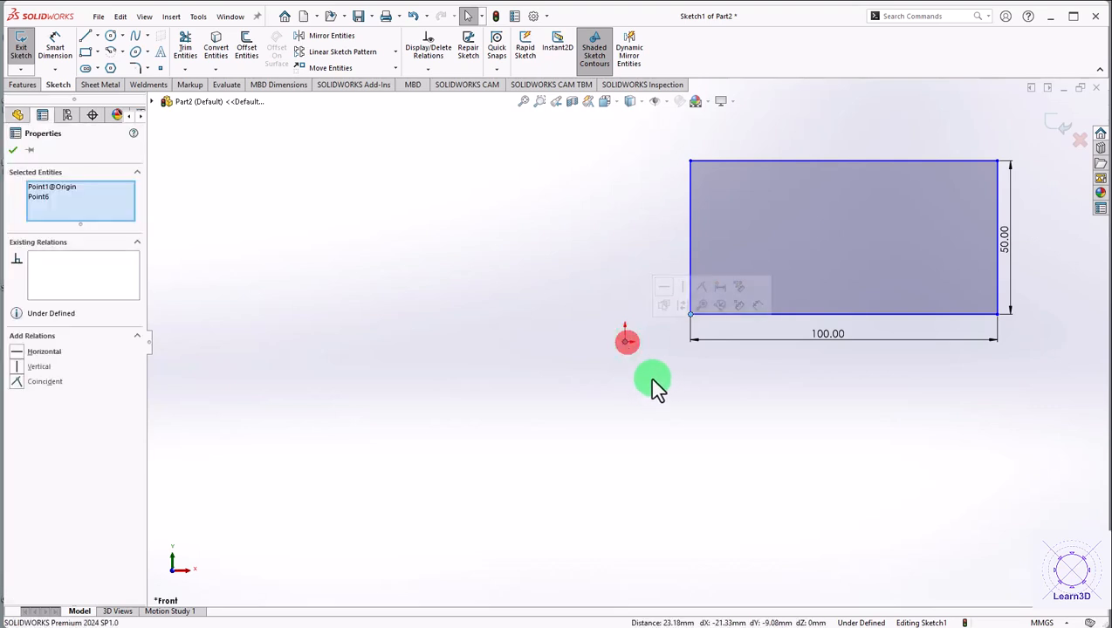
{"action": "left_click", "coordinate": [703, 293]}
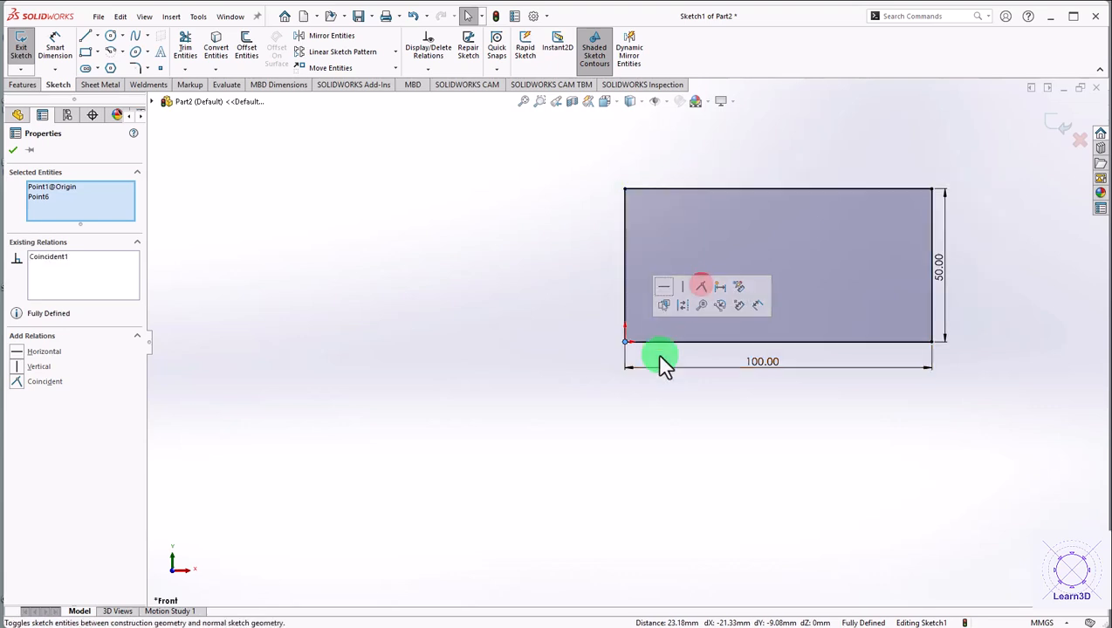
{"action": "left_click", "coordinate": [728, 469]}
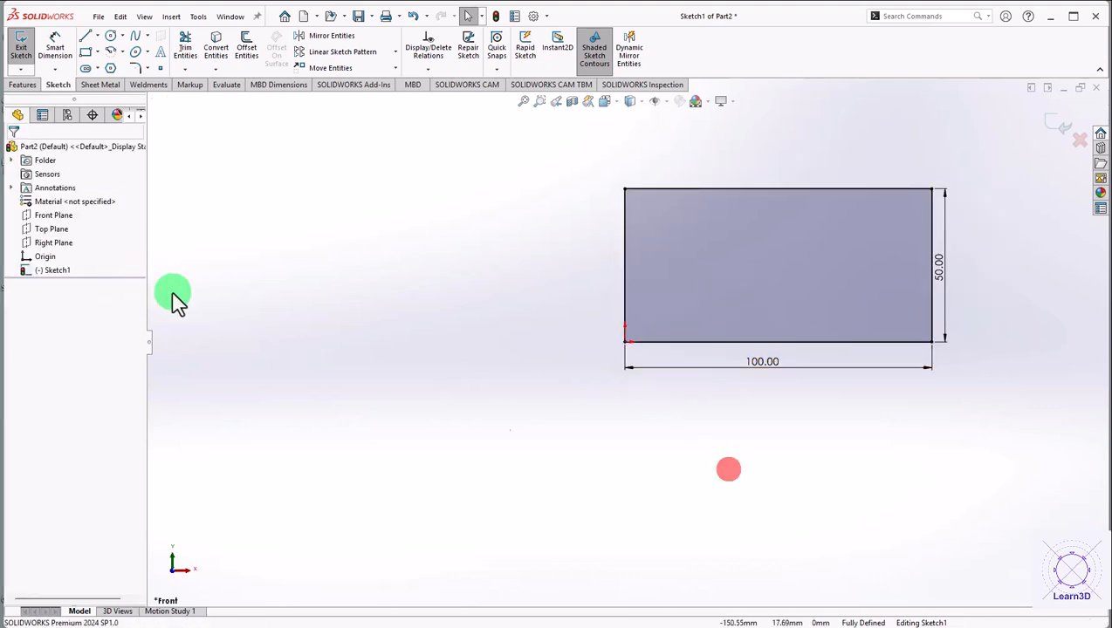
Step: Sketch a circle about 27 mm in diameter inside the rectangle, slightly above and left of its middle
{"action": "left_click", "coordinate": [110, 35]}
{"action": "left_click", "coordinate": [770, 247]}
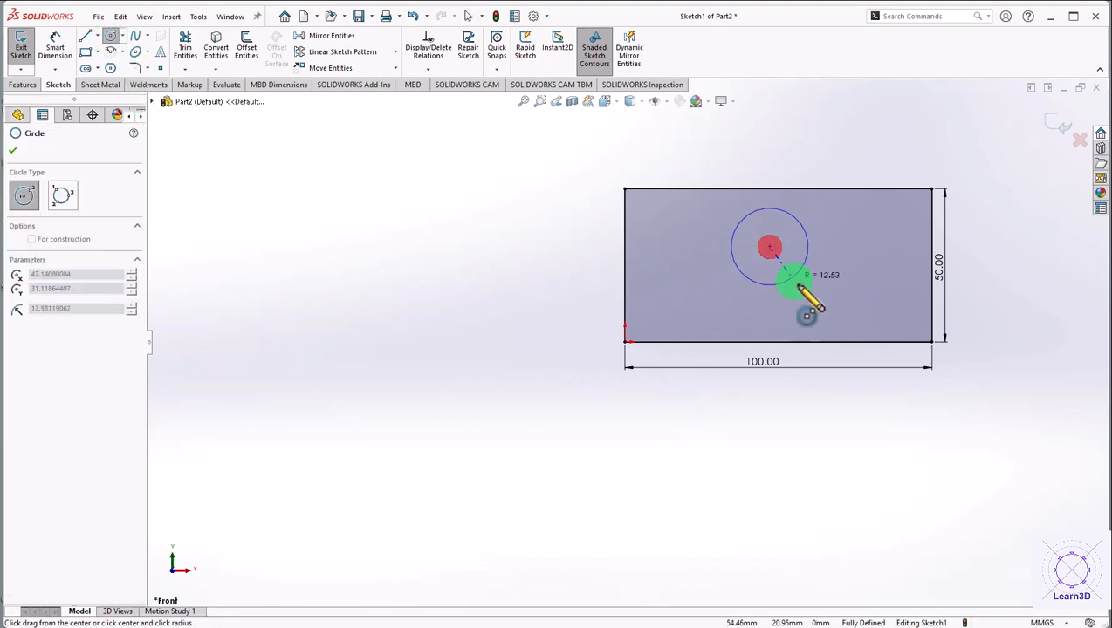
{"action": "left_click", "coordinate": [801, 274]}
Step: Dimension the circle's diameter at 20 mm, placing the dimension beyond the rectangle's left edge
{"action": "right_click_drag", "start_coordinate": [377, 278], "coordinate": [393, 260]}
{"action": "left_click", "coordinate": [792, 279]}
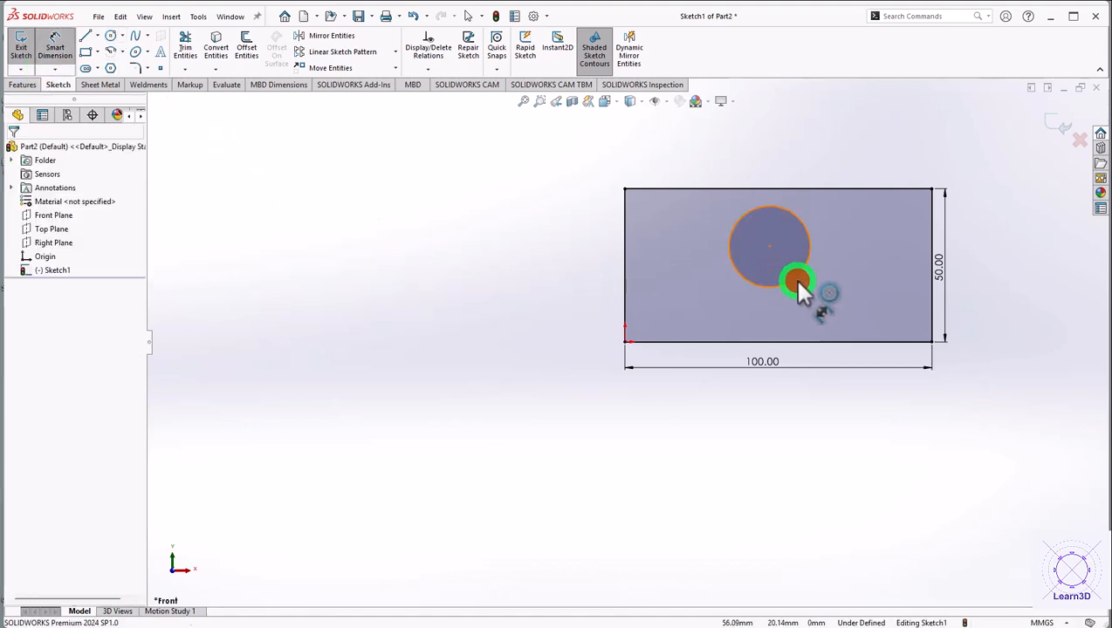
{"action": "left_click", "coordinate": [588, 262]}
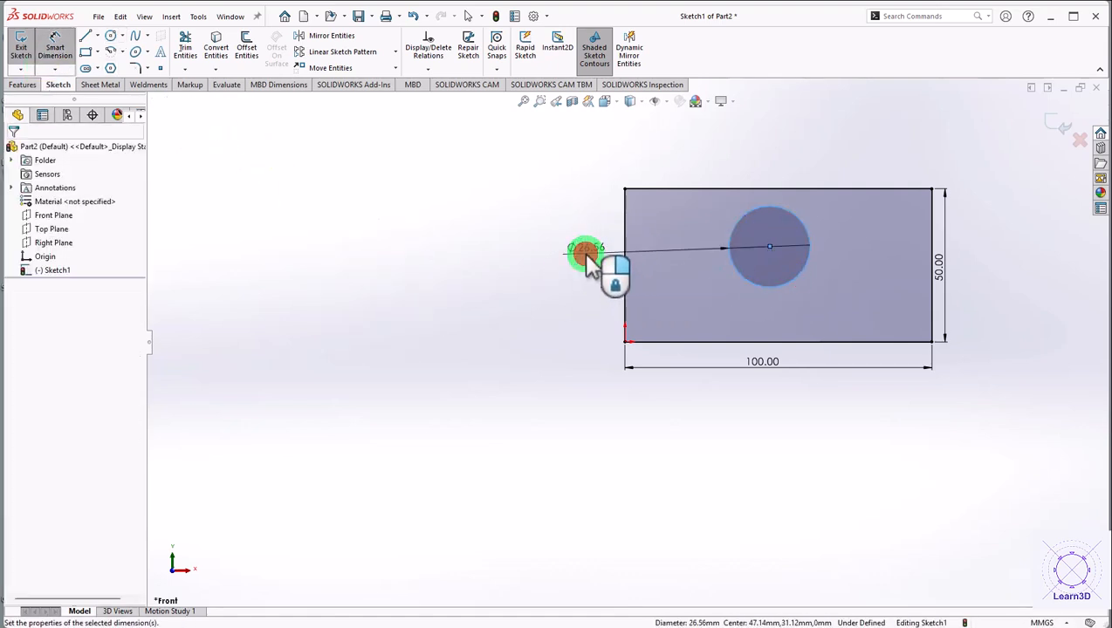
{"action": "type", "text": "20"}
{"action": "key", "text": "Return"}
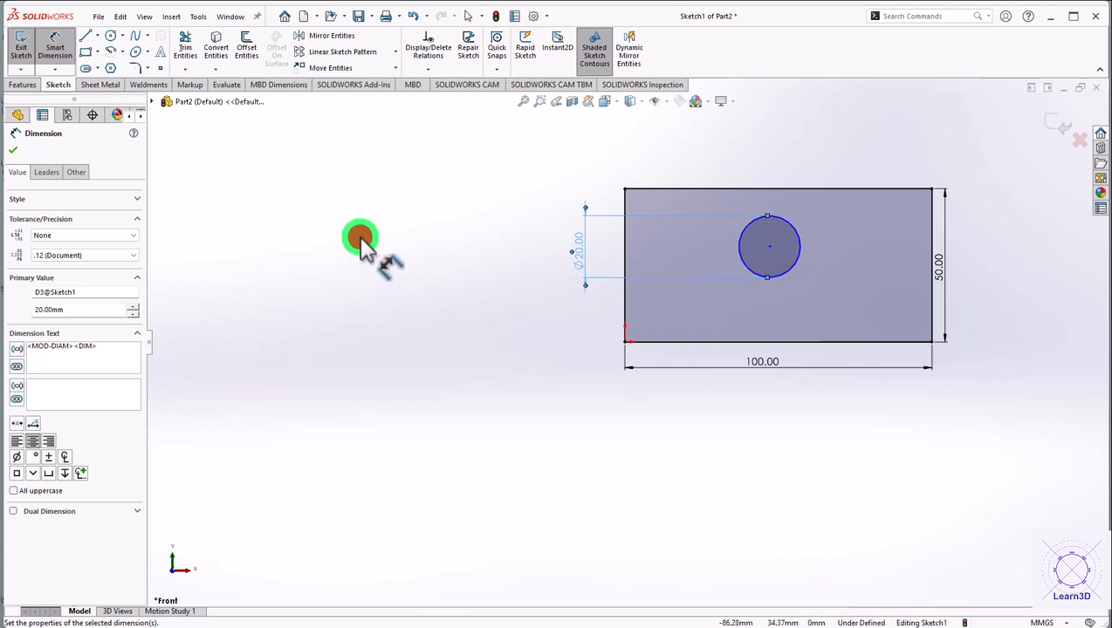
{"action": "right_click", "coordinate": [358, 237]}
{"action": "left_click", "coordinate": [390, 278]}
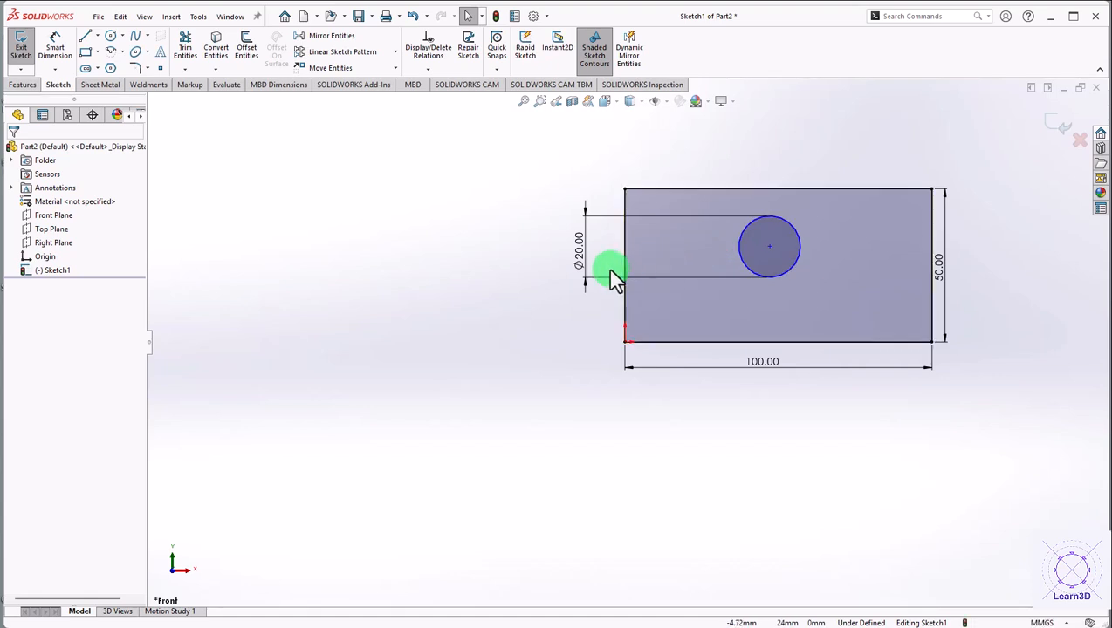
Step: Add a Horizontal relation between the circle's center and the midpoint of the rectangle's left edge
{"action": "left_click", "coordinate": [768, 246]}
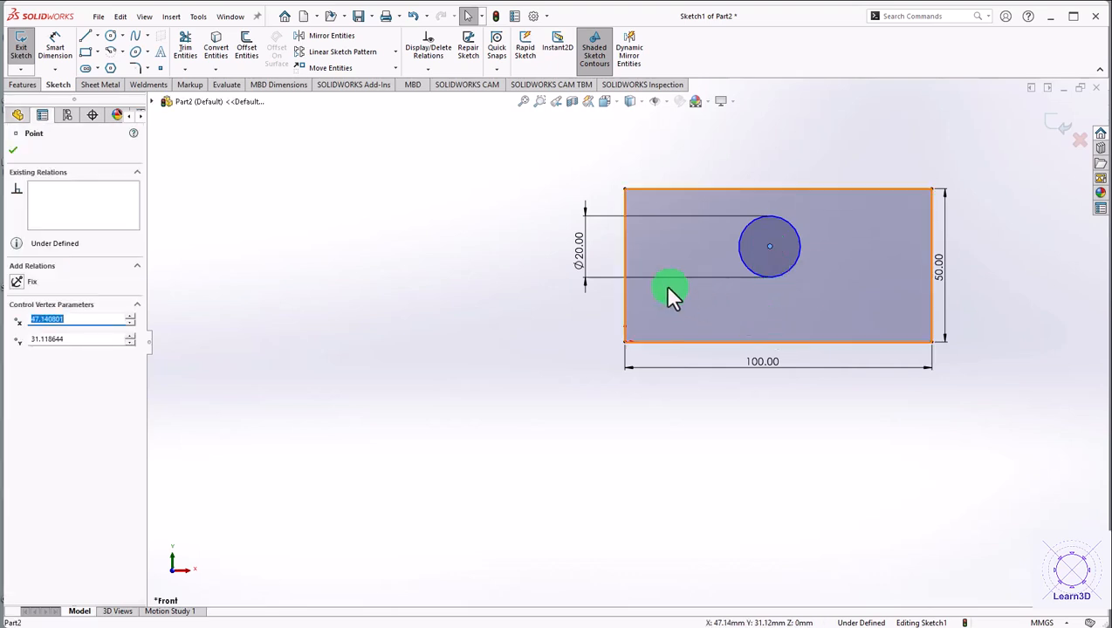
{"action": "left_click", "coordinate": [625, 265], "text": "ctrl"}
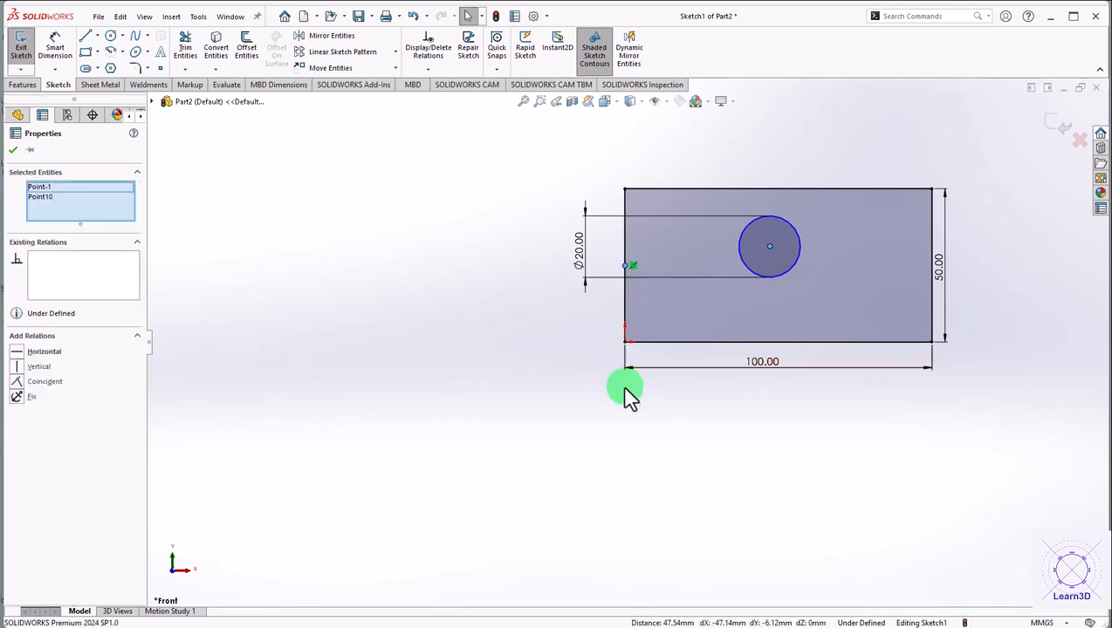
{"action": "left_click", "coordinate": [21, 352]}
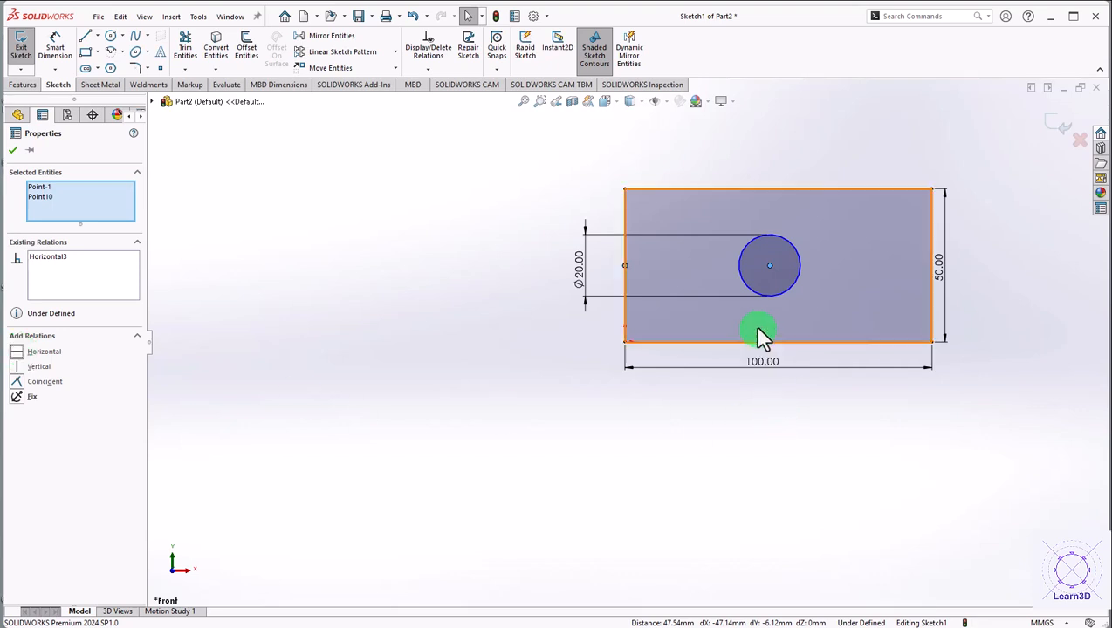
{"action": "left_click", "coordinate": [769, 266]}
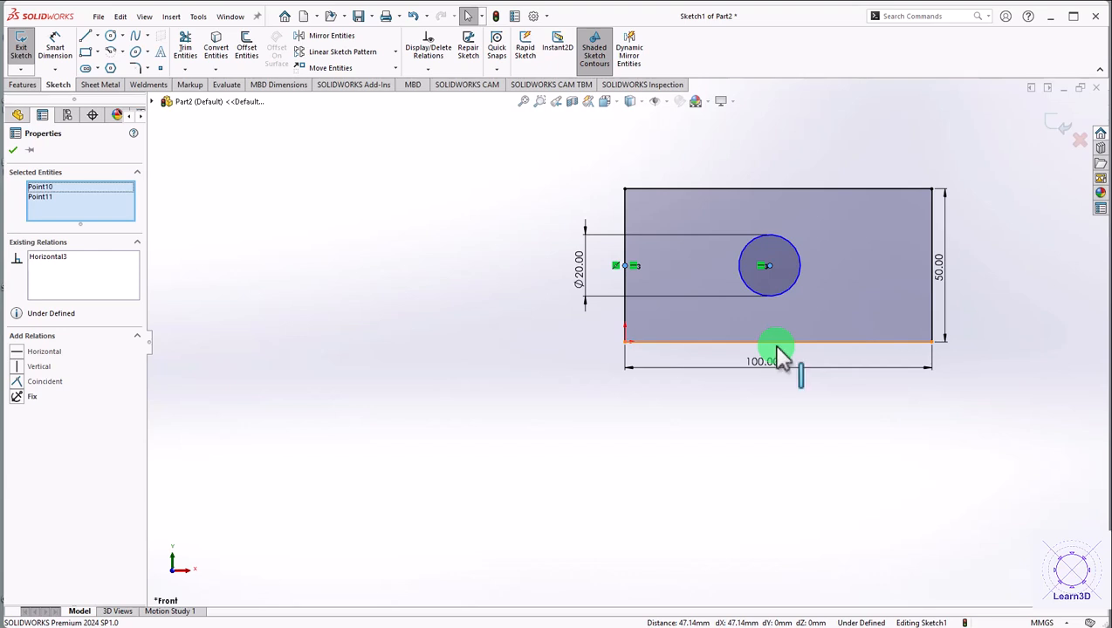
{"action": "left_click", "coordinate": [11, 151]}
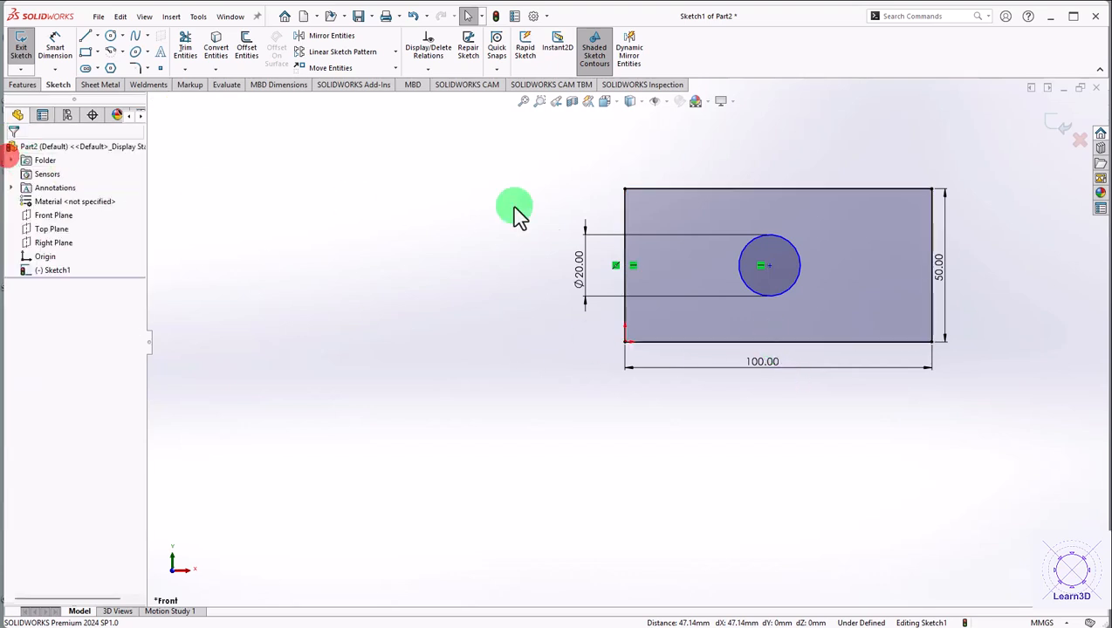
Step: Add a Vertical relation between the circle's center and the bottom edge's midpoint, and undo both the Vertical and Horizontal relations
{"action": "left_click", "coordinate": [767, 264]}
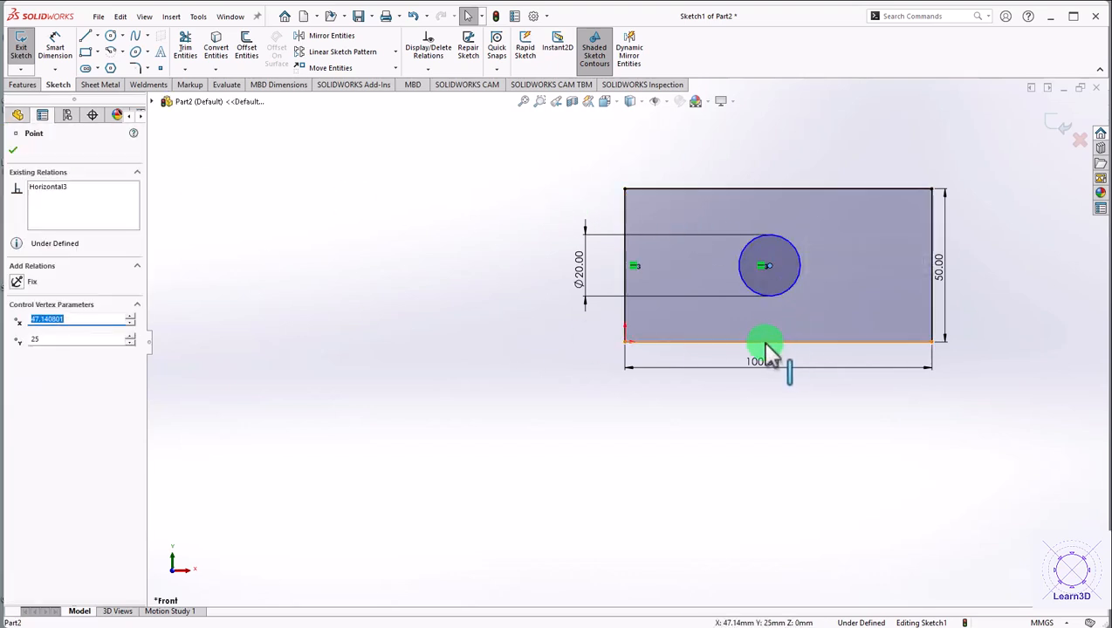
{"action": "left_click", "coordinate": [778, 341], "text": "ctrl"}
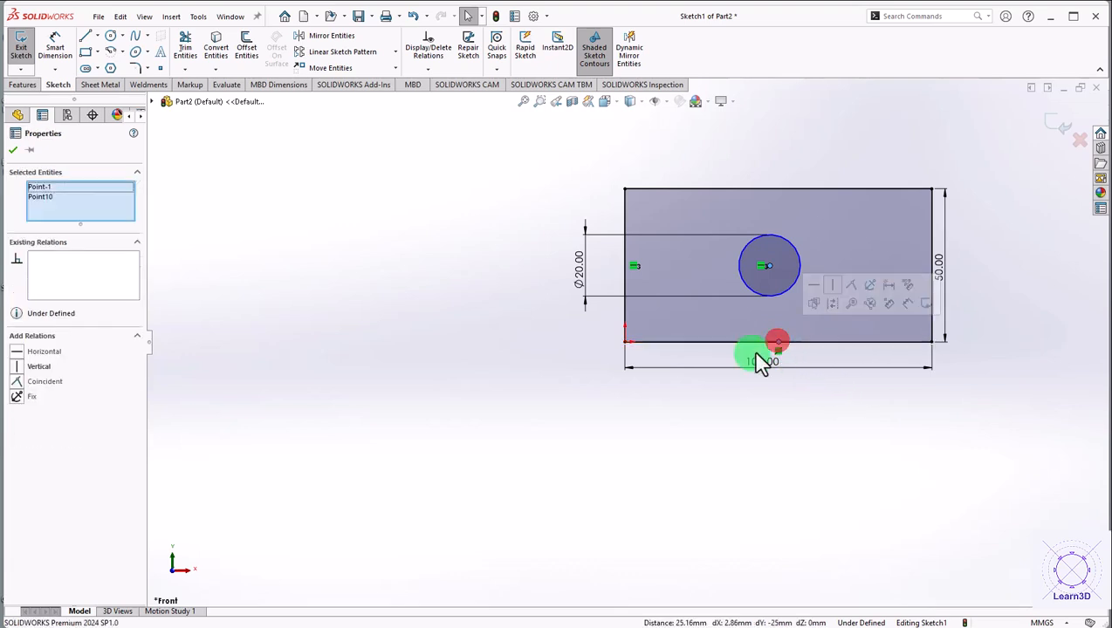
{"action": "left_click", "coordinate": [23, 367]}
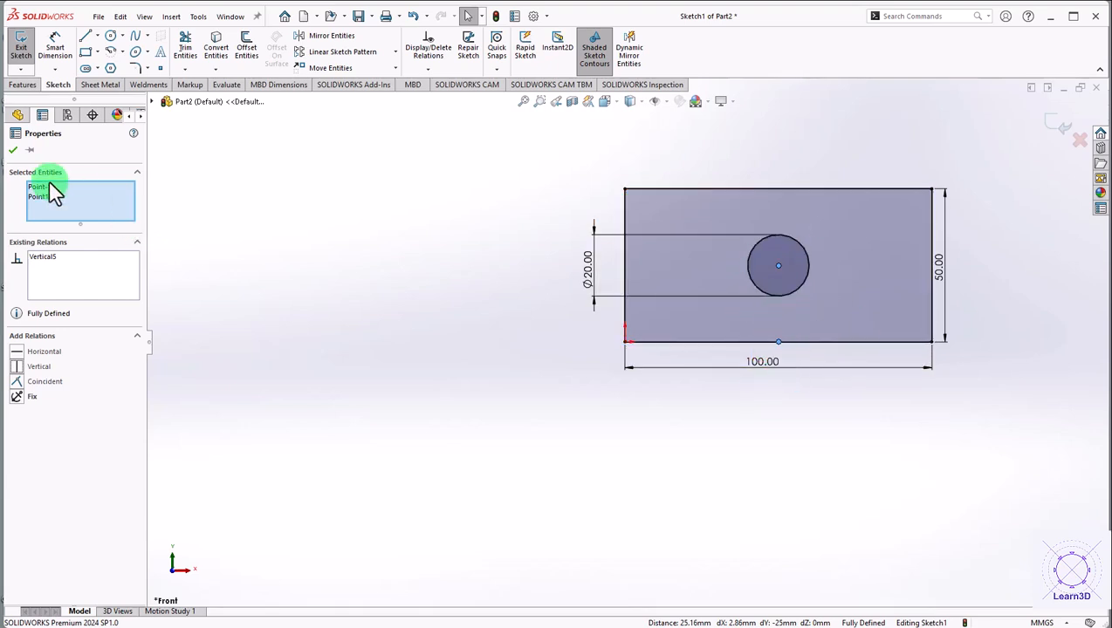
{"action": "left_click", "coordinate": [13, 151]}
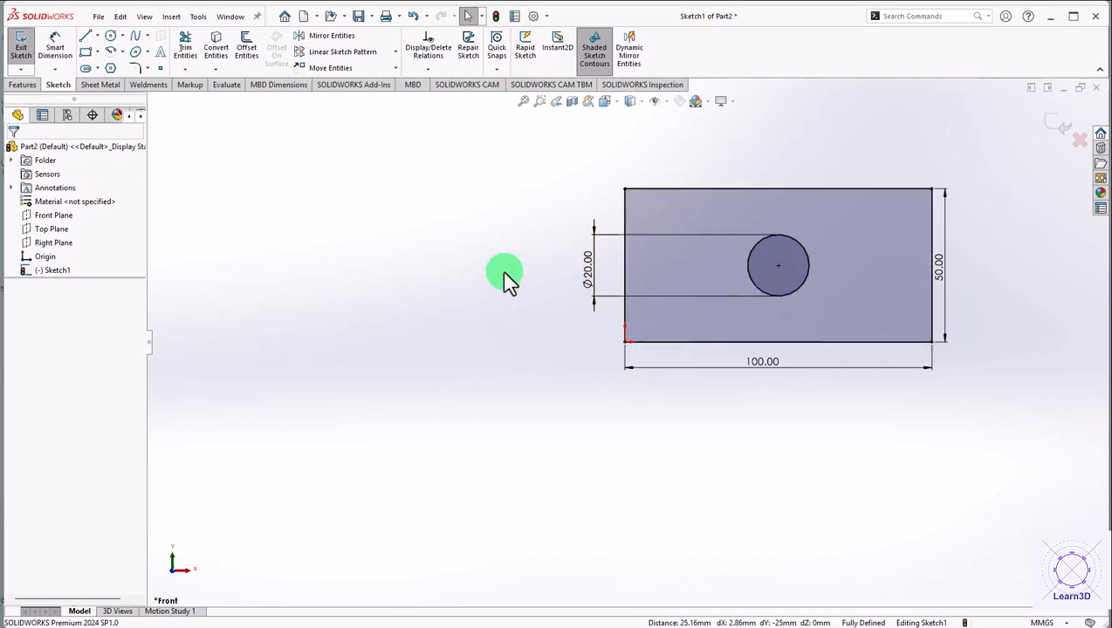
{"action": "left_click", "coordinate": [411, 16]}
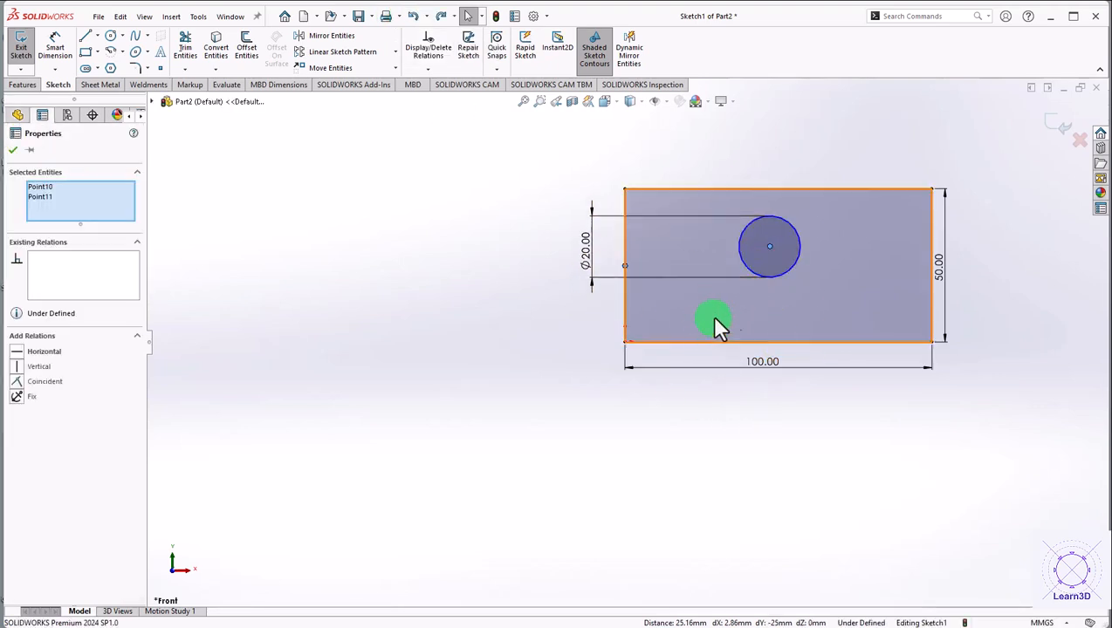
Step: Dimension the horizontal distance between the origin and the circle's center at 25 mm, below the rectangle
{"action": "left_click", "coordinate": [58, 54]}
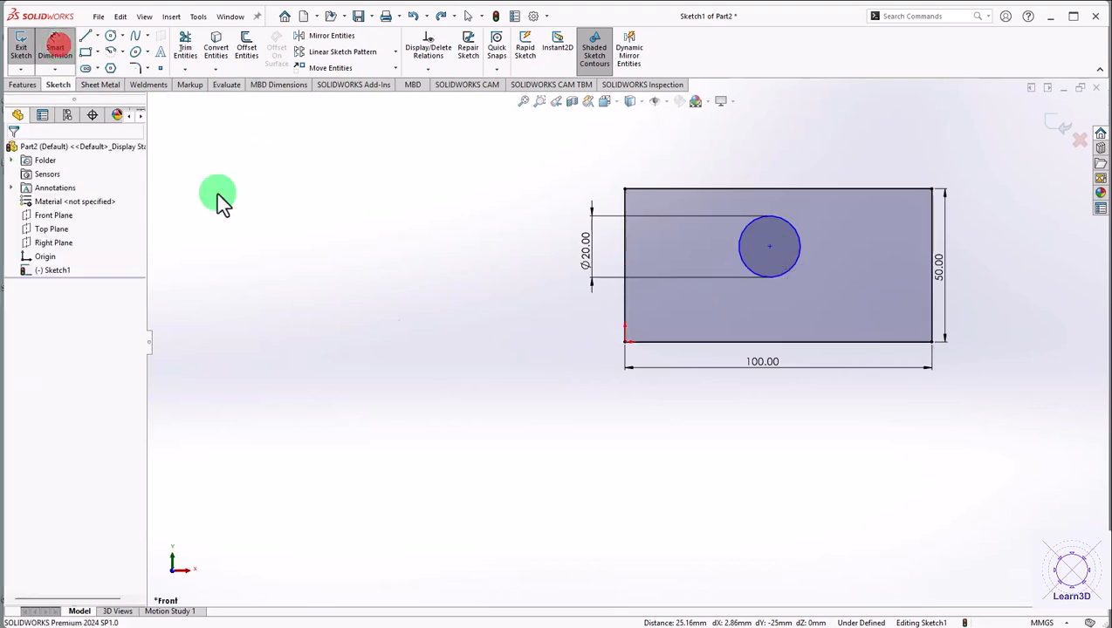
{"action": "left_click", "coordinate": [624, 344]}
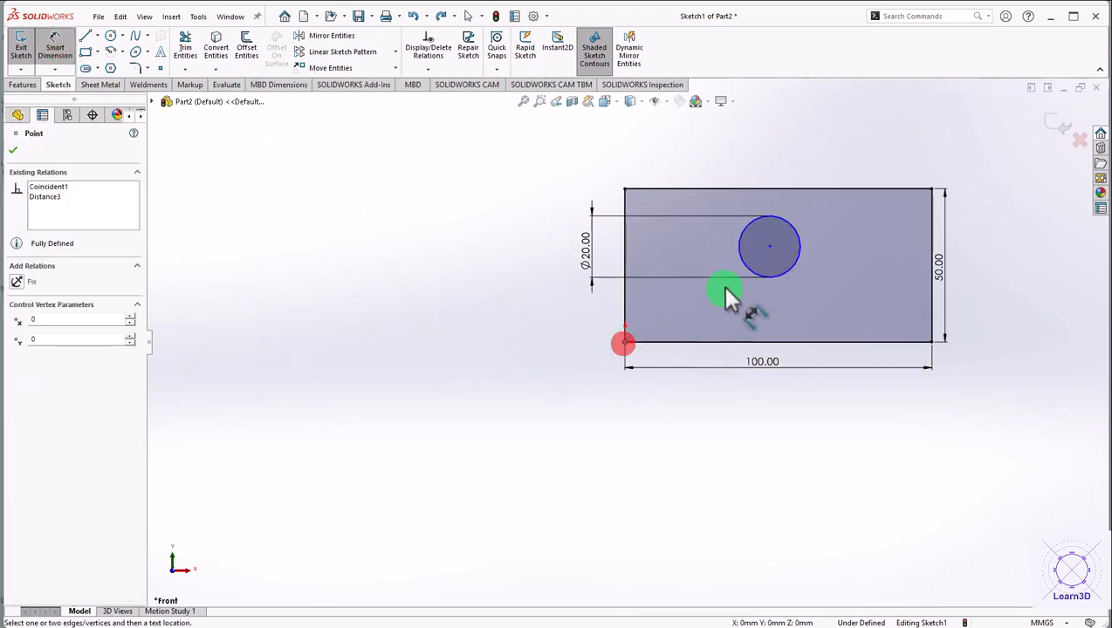
{"action": "left_click", "coordinate": [772, 251]}
{"action": "left_click", "coordinate": [698, 399]}
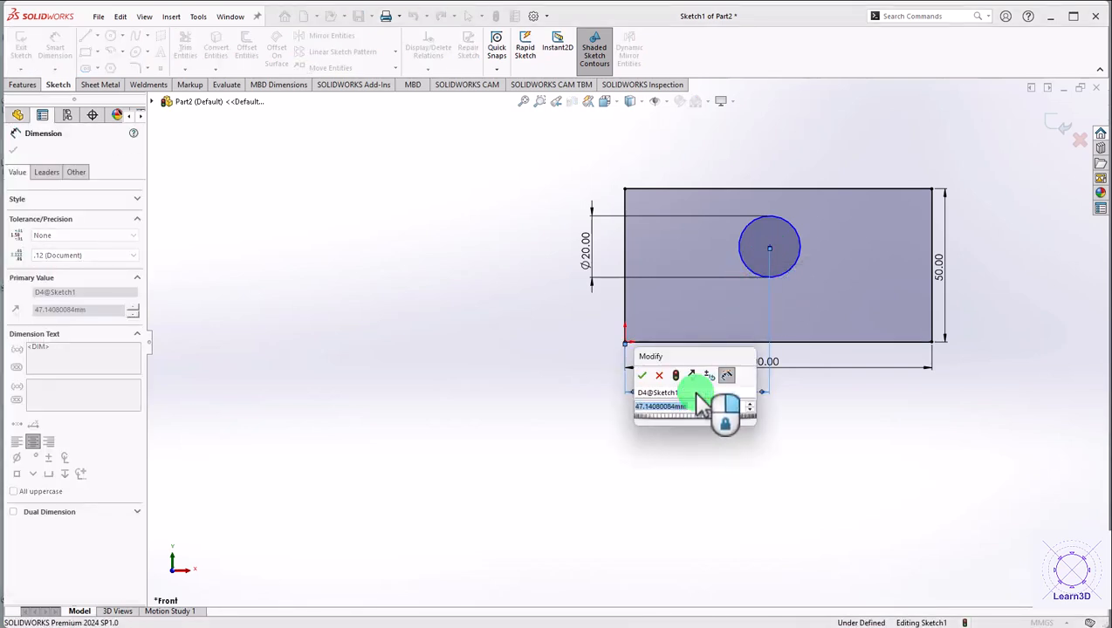
{"action": "type", "text": "25"}
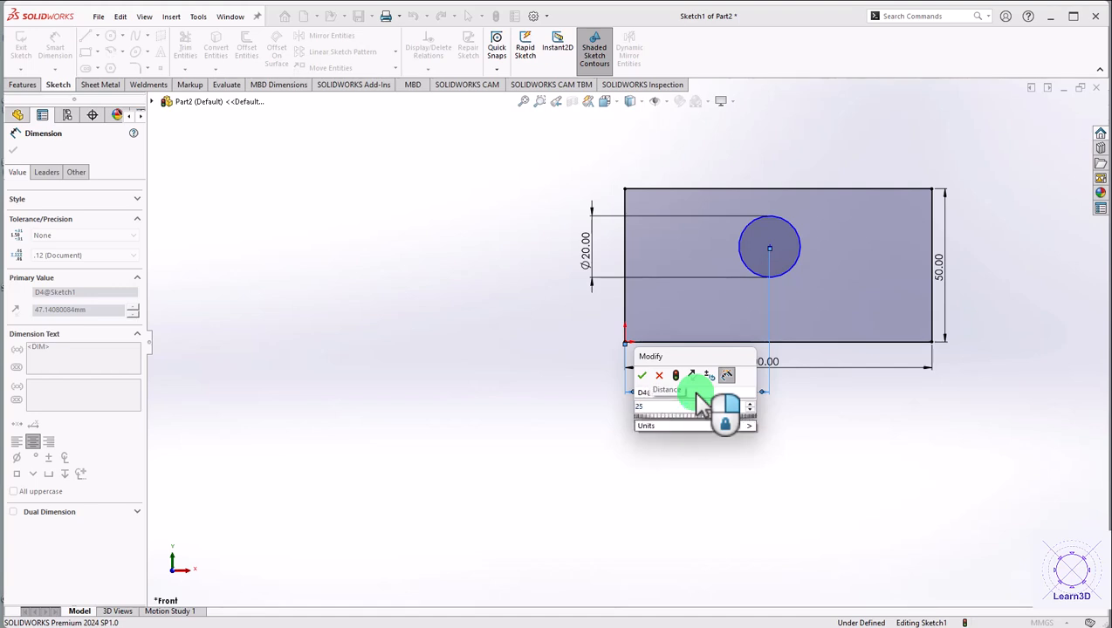
{"action": "key", "text": "Return"}
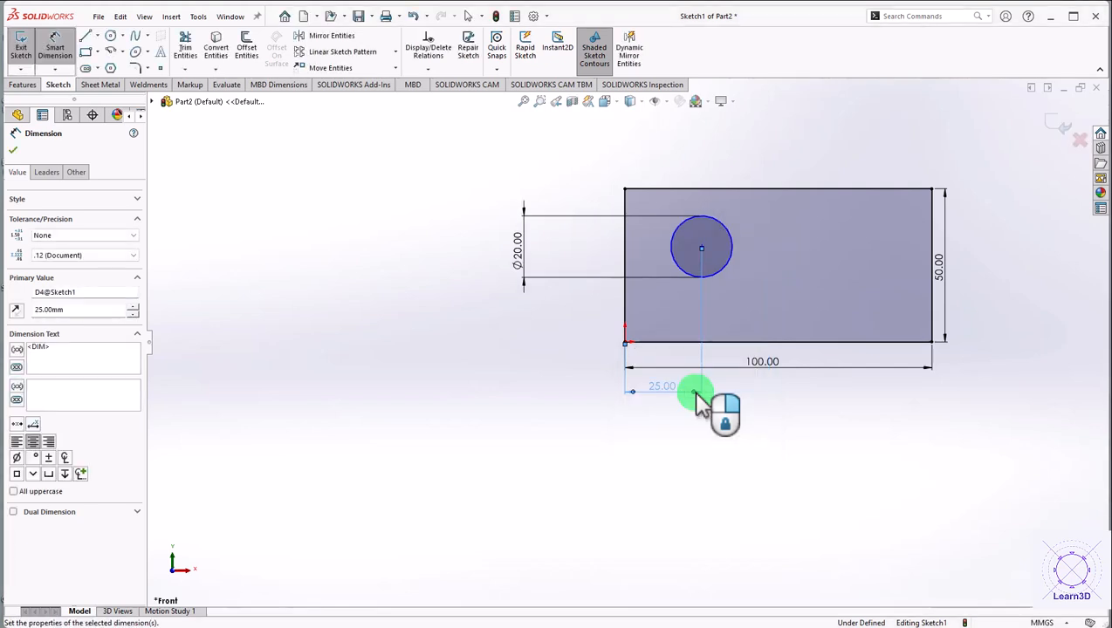
Step: Dimension the vertical distance between the rectangle's bottom edge and the circle's center at 25 mm, placing it beyond the rectangle's left edge
{"action": "left_click", "coordinate": [655, 341]}
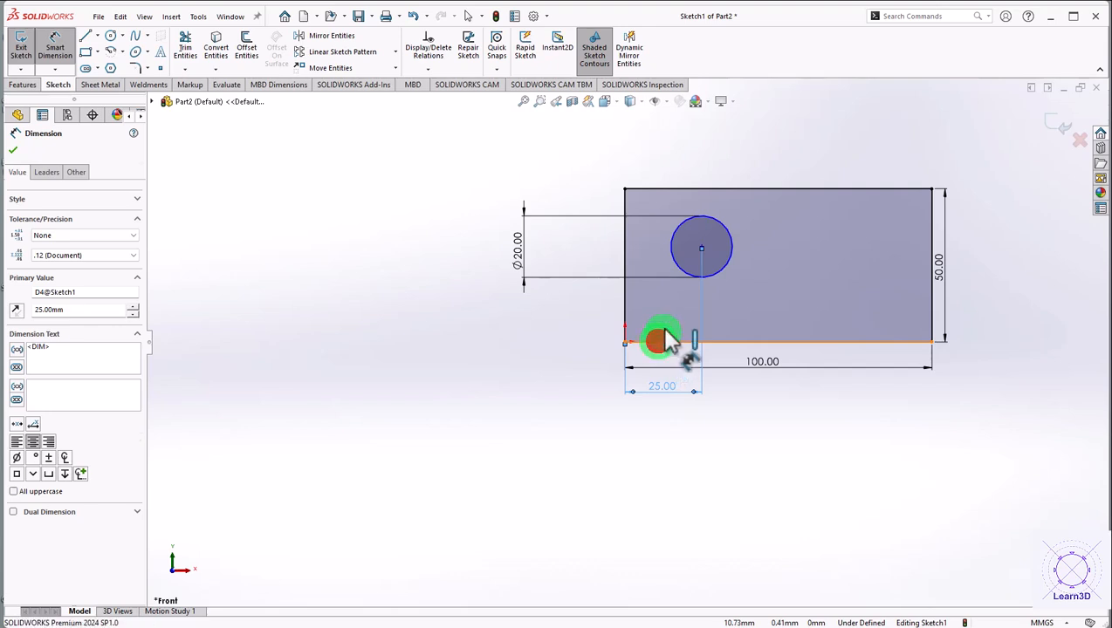
{"action": "left_click", "coordinate": [702, 247]}
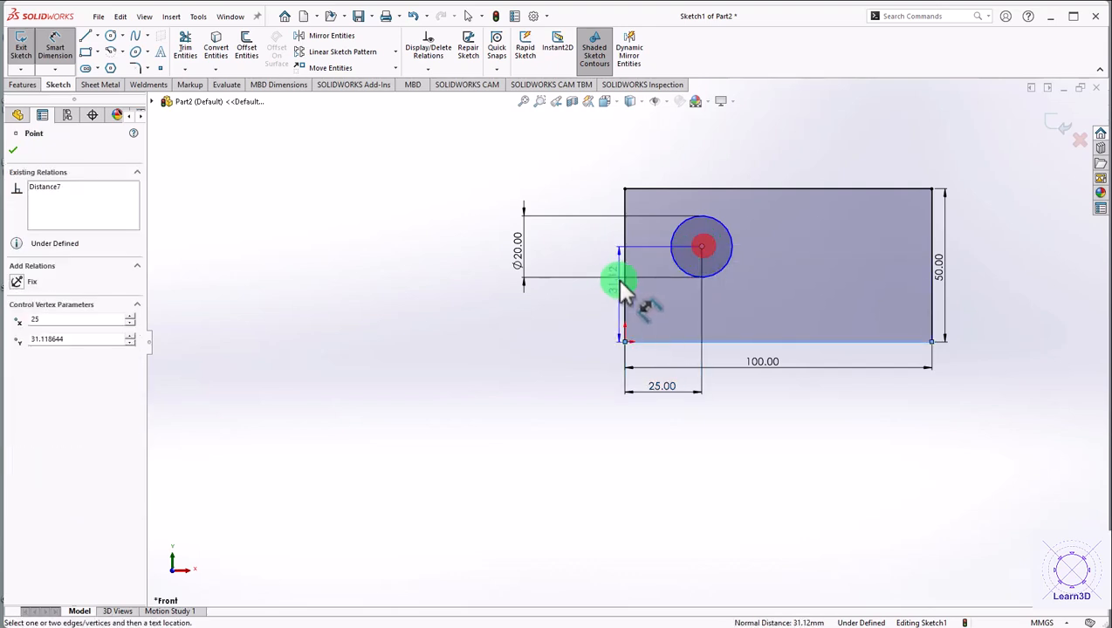
{"action": "left_click", "coordinate": [602, 293]}
{"action": "type", "text": "25"}
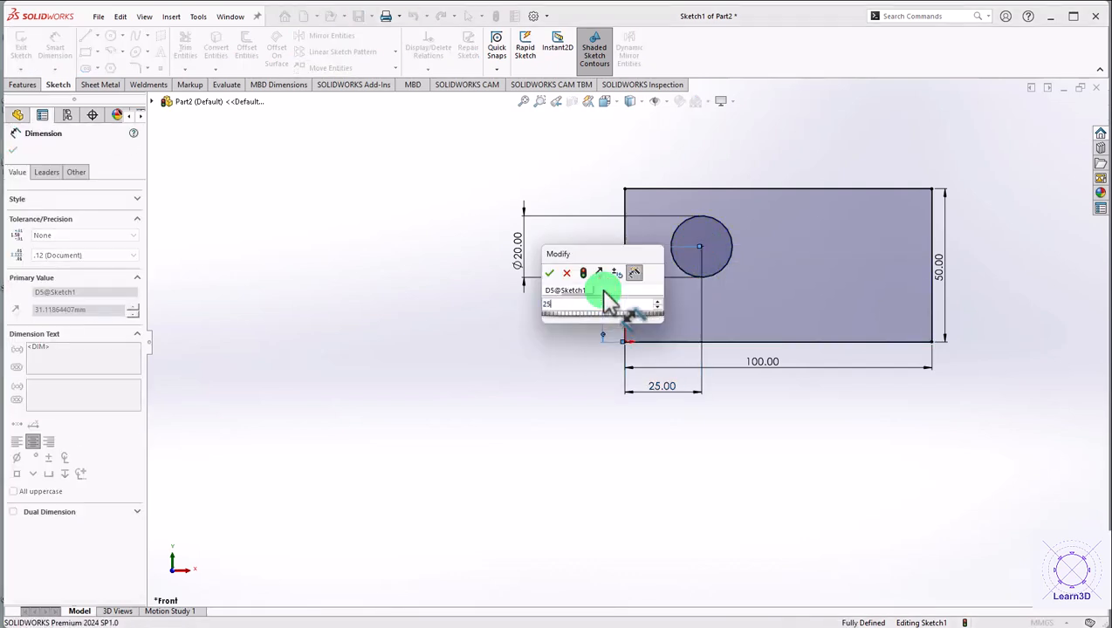
{"action": "key", "text": "Return"}
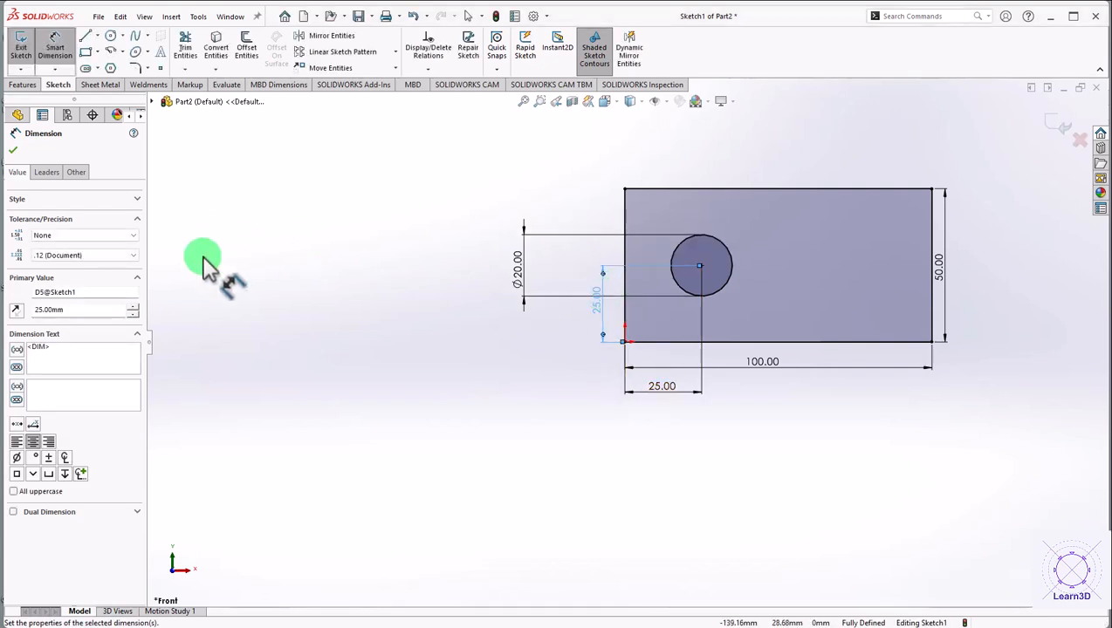
{"action": "left_click", "coordinate": [14, 151]}
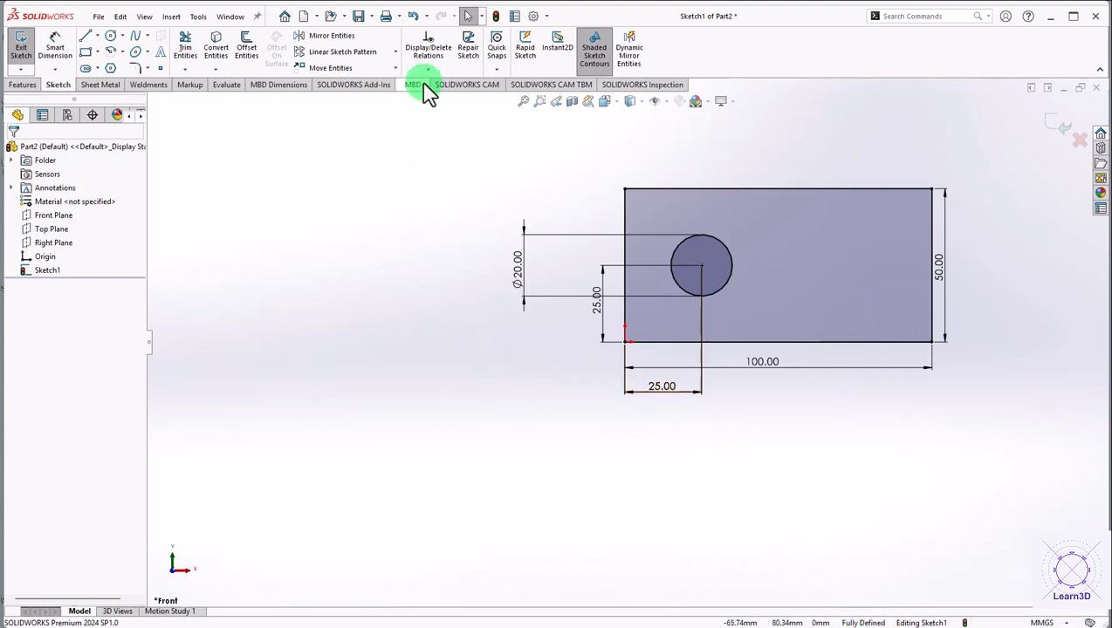
Step: Undo the vertical and horizontal dimensions that position the circle's center, keeping its diameter dimension
{"action": "left_click", "coordinate": [417, 17]}
{"action": "left_click", "coordinate": [418, 17]}
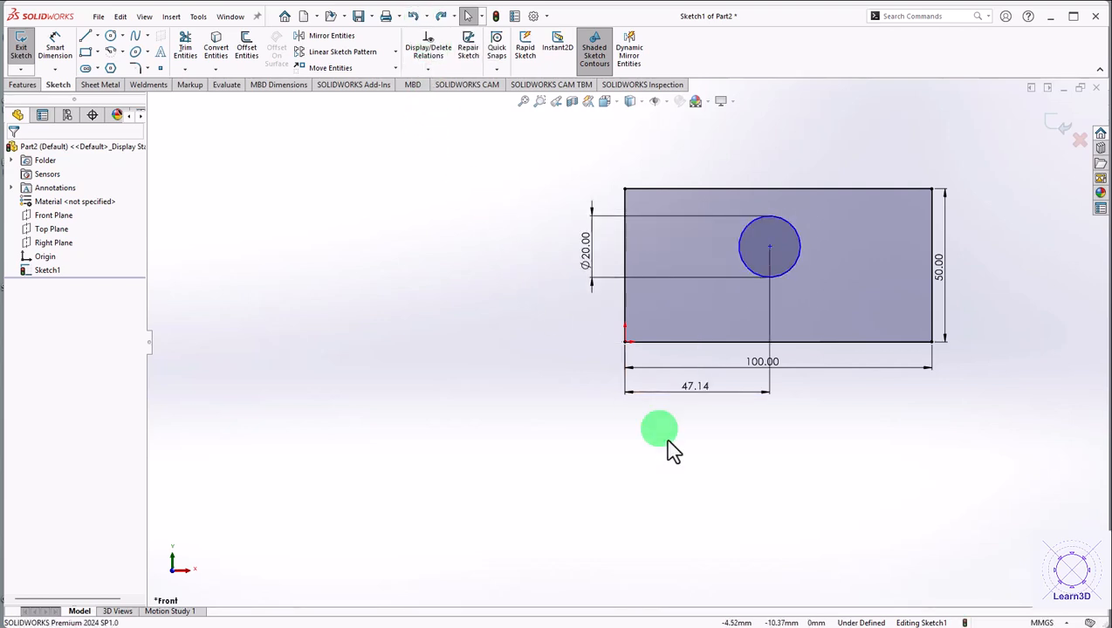
{"action": "left_click", "coordinate": [412, 19]}
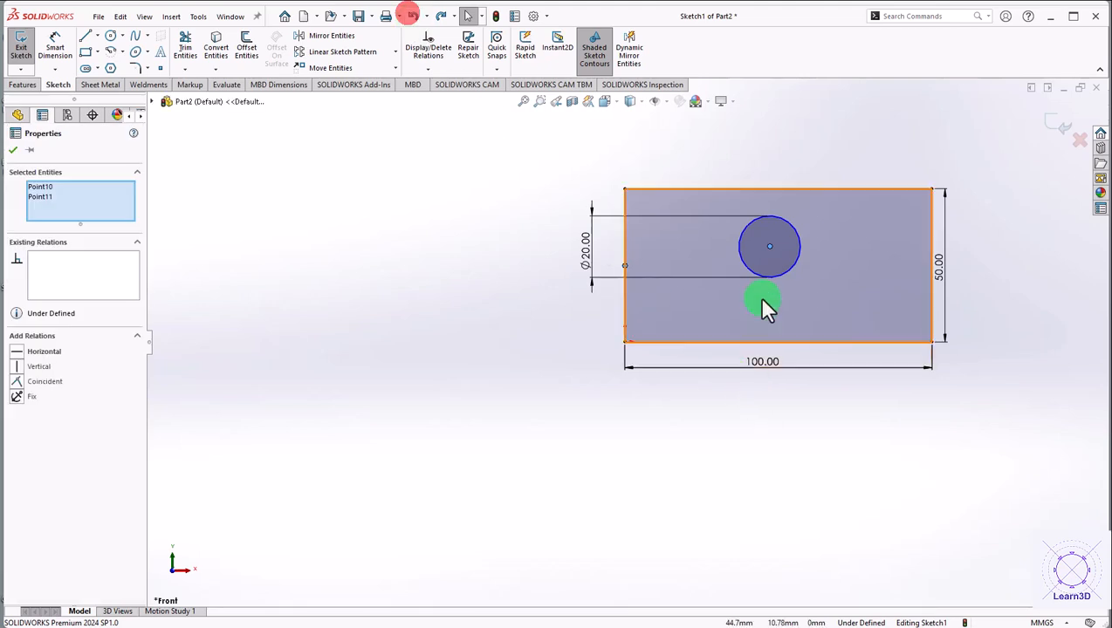
{"action": "left_click", "coordinate": [19, 157]}
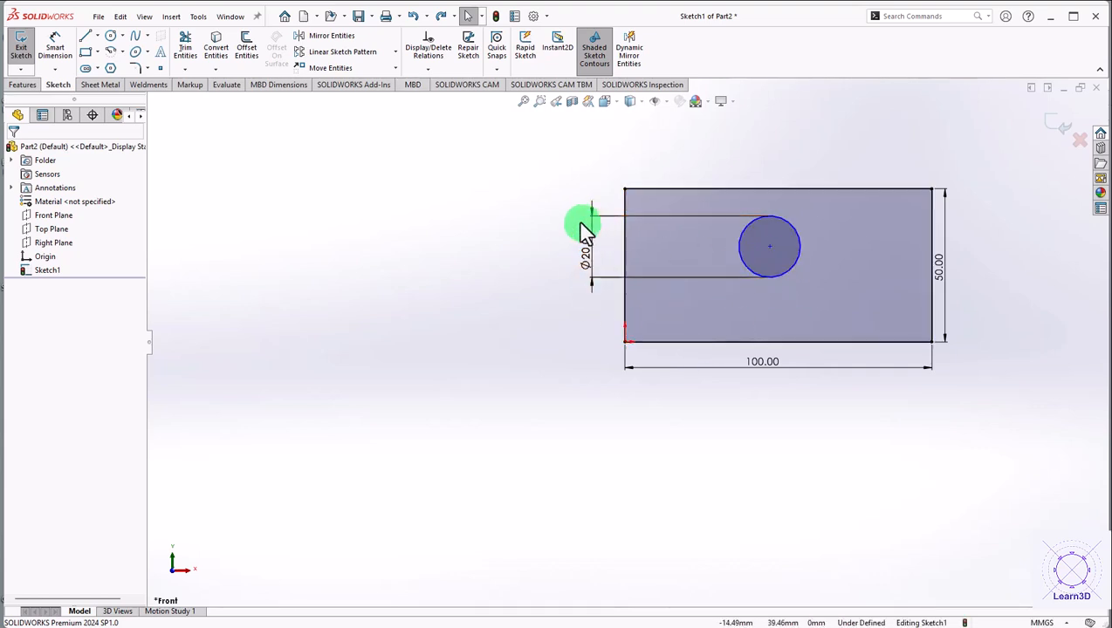
Step: Start Fully Define Sketch for selected entities only and choose the circle as the entity to define
{"action": "left_click", "coordinate": [435, 70]}
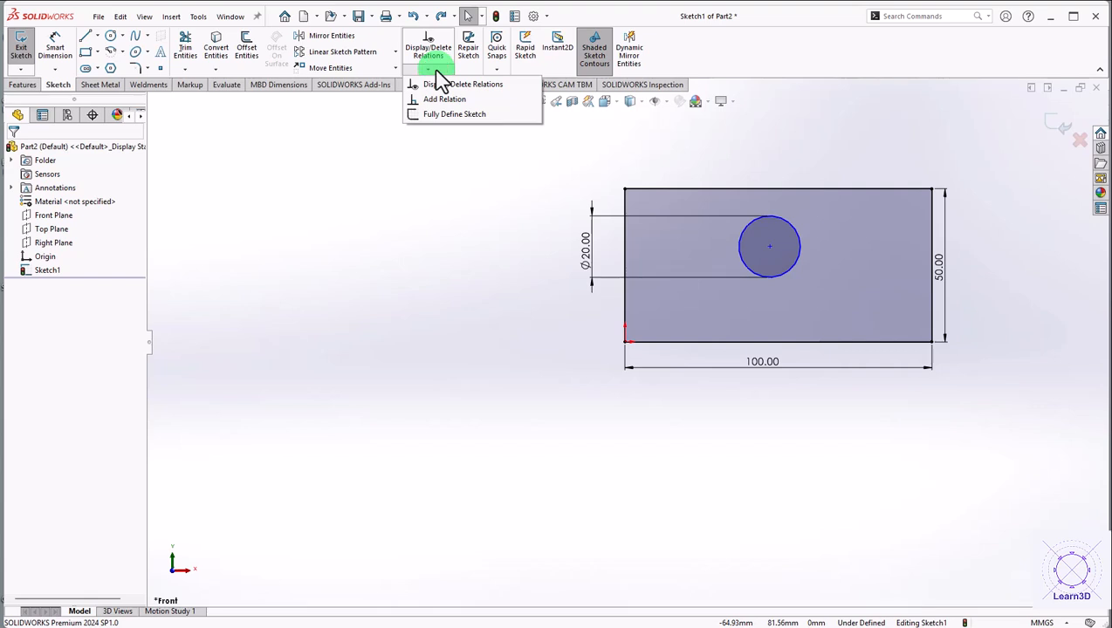
{"action": "left_click", "coordinate": [440, 122]}
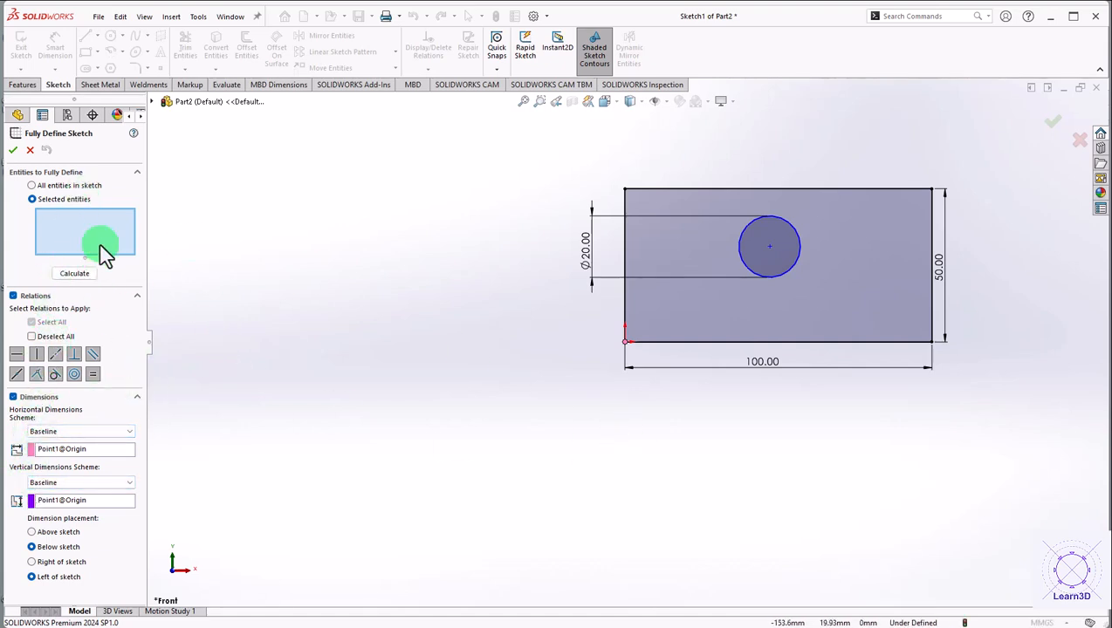
{"action": "left_click", "coordinate": [83, 186]}
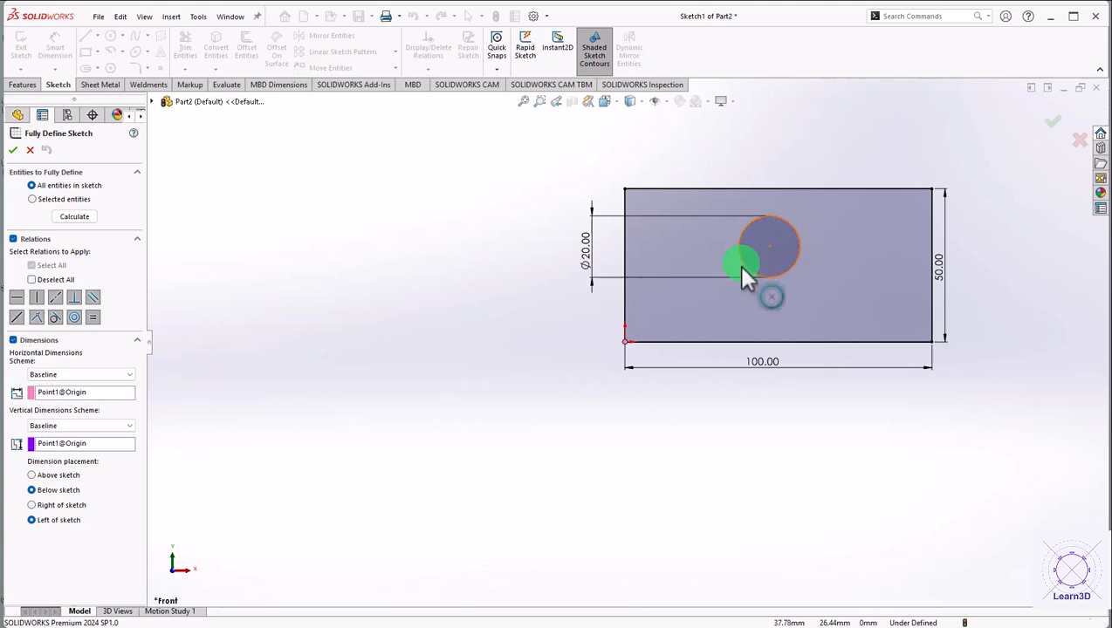
{"action": "left_click", "coordinate": [789, 249]}
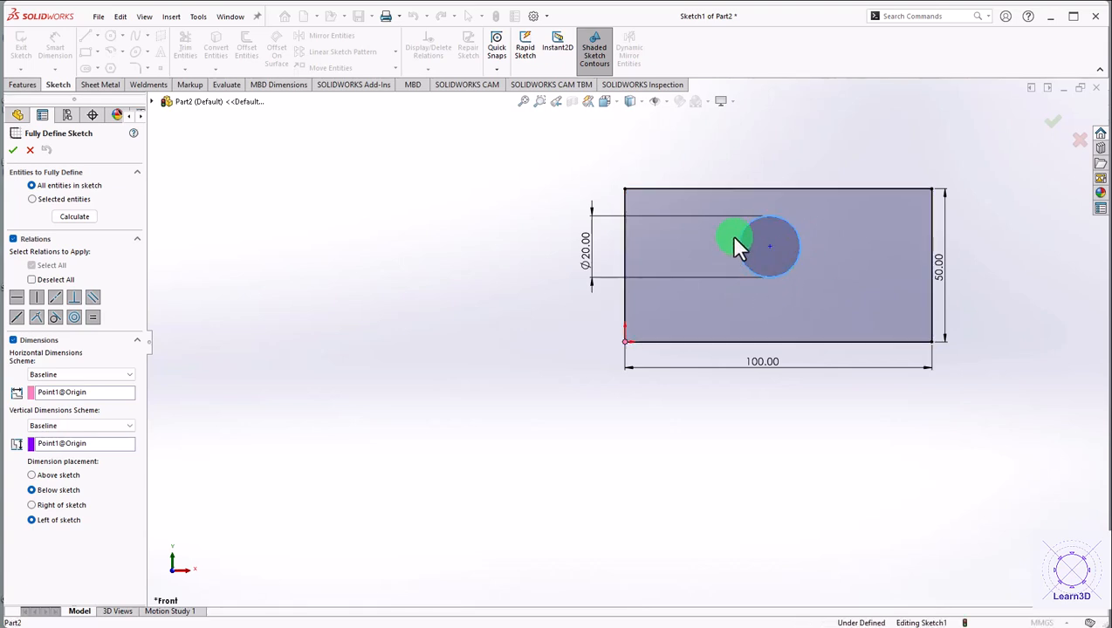
{"action": "left_click", "coordinate": [760, 248]}
{"action": "left_click", "coordinate": [756, 268]}
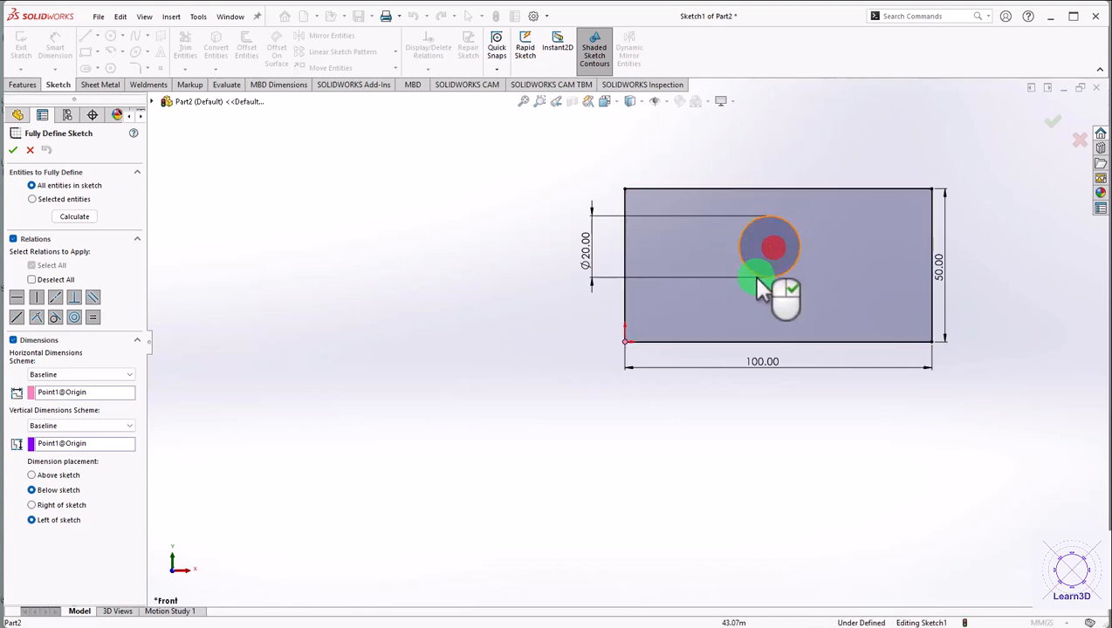
{"action": "left_click", "coordinate": [51, 201]}
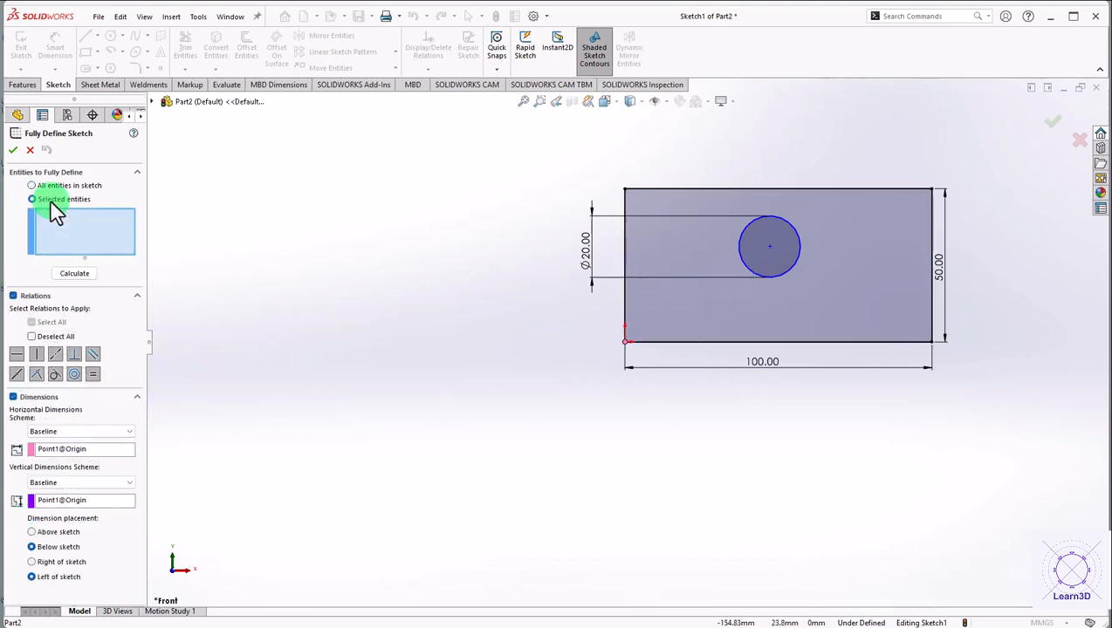
{"action": "left_click", "coordinate": [788, 269]}
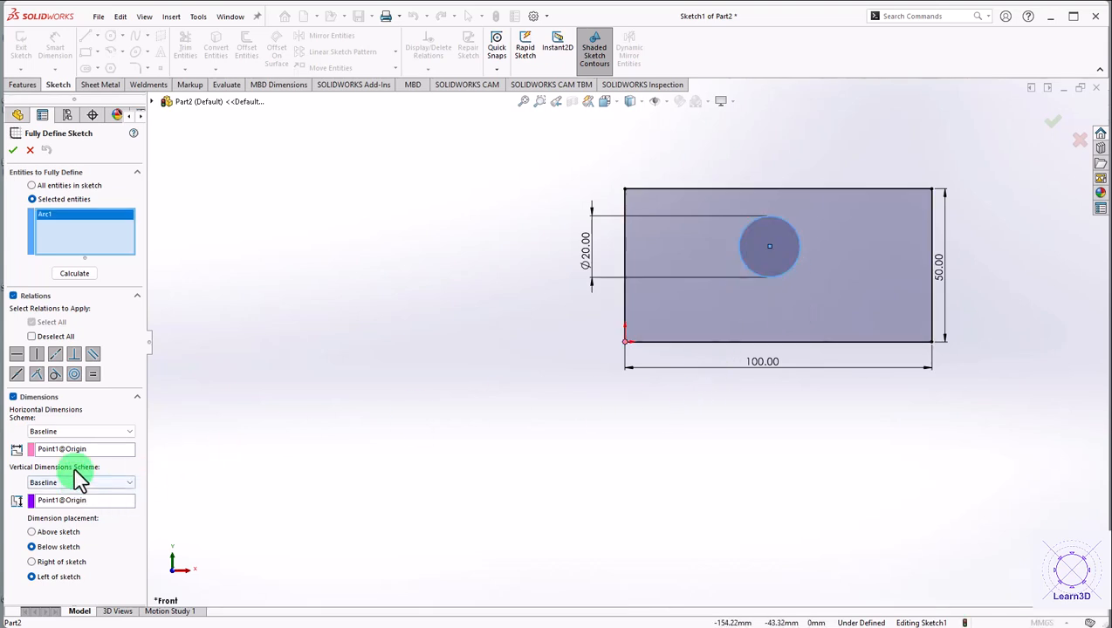
Step: Calculate and accept the circle's baseline dimensions, using the origin as the horizontal and vertical reference
{"action": "left_click", "coordinate": [62, 450]}
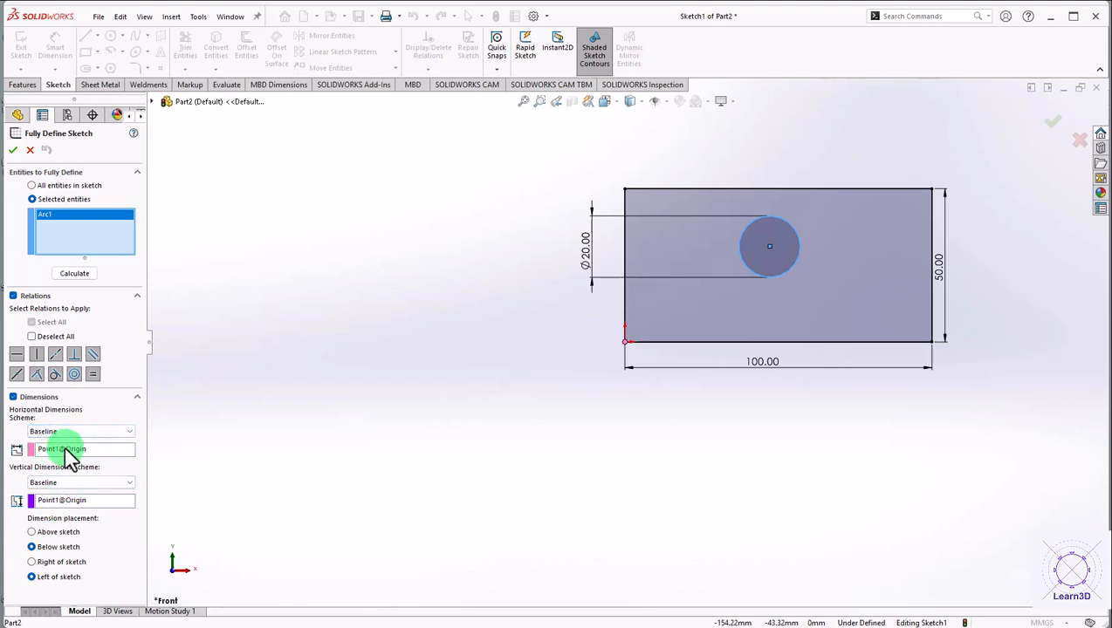
{"action": "left_click", "coordinate": [32, 451]}
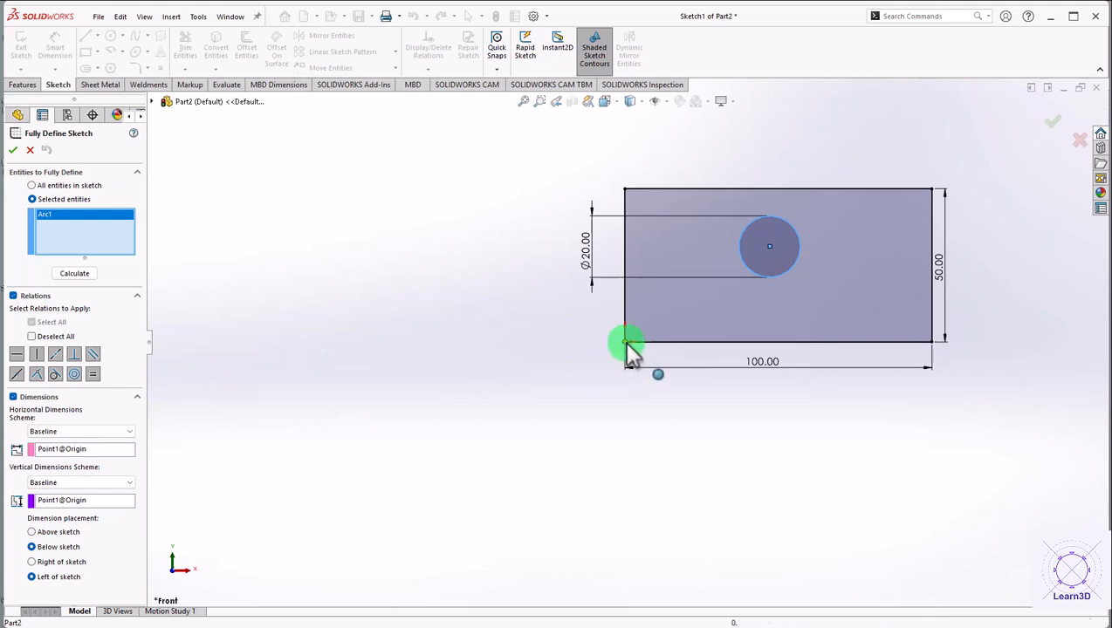
{"action": "left_click", "coordinate": [76, 275]}
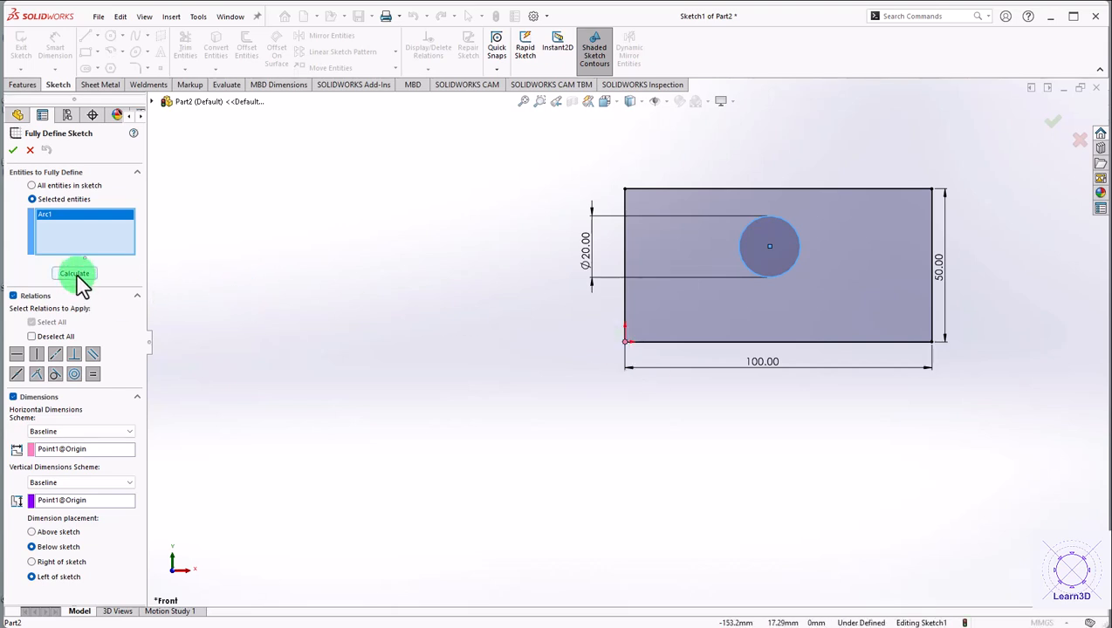
{"action": "left_click", "coordinate": [76, 275]}
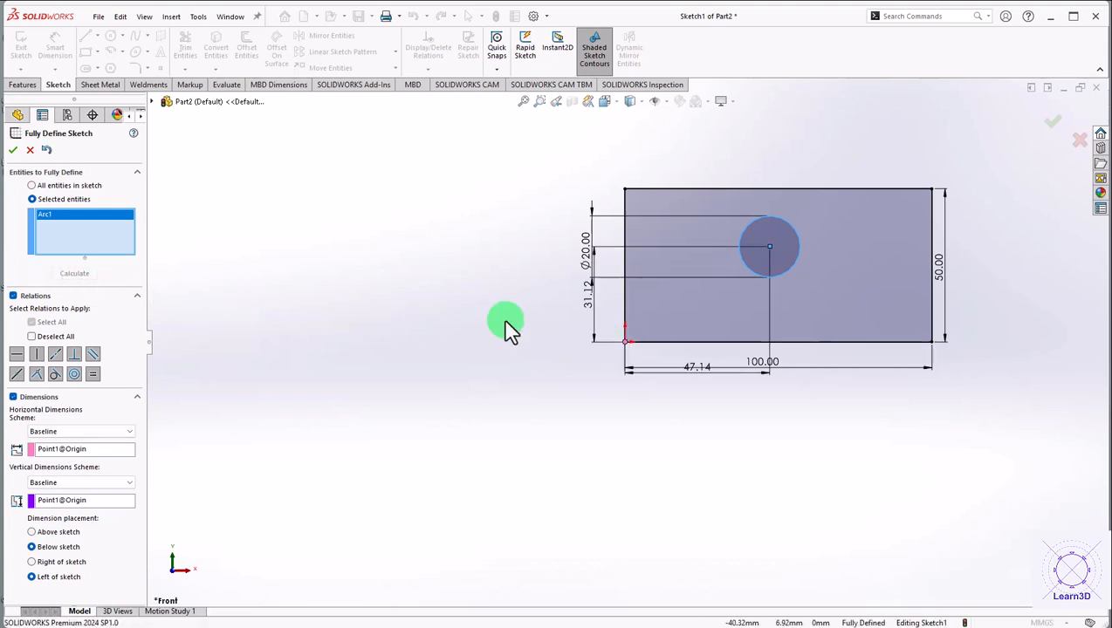
{"action": "left_click", "coordinate": [13, 150]}
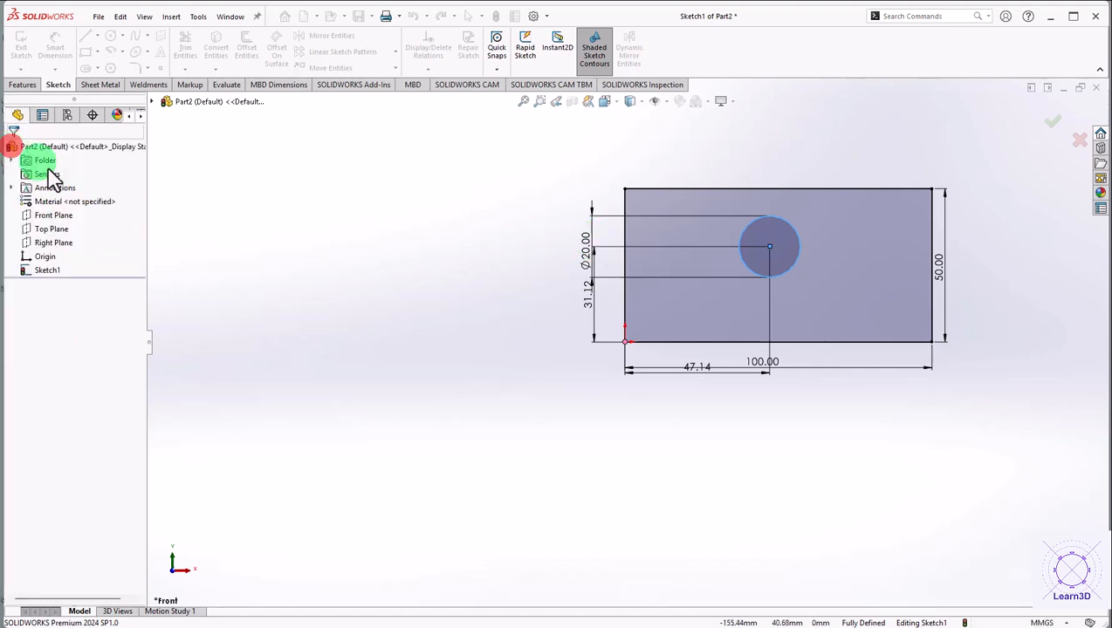
Step: Move the diameter dimension farther from the rectangle's left edge and the circle's horizontal dimension between the bottom edge and the 100 mm dimension
{"action": "left_click_drag", "start_coordinate": [590, 247], "coordinate": [528, 248]}
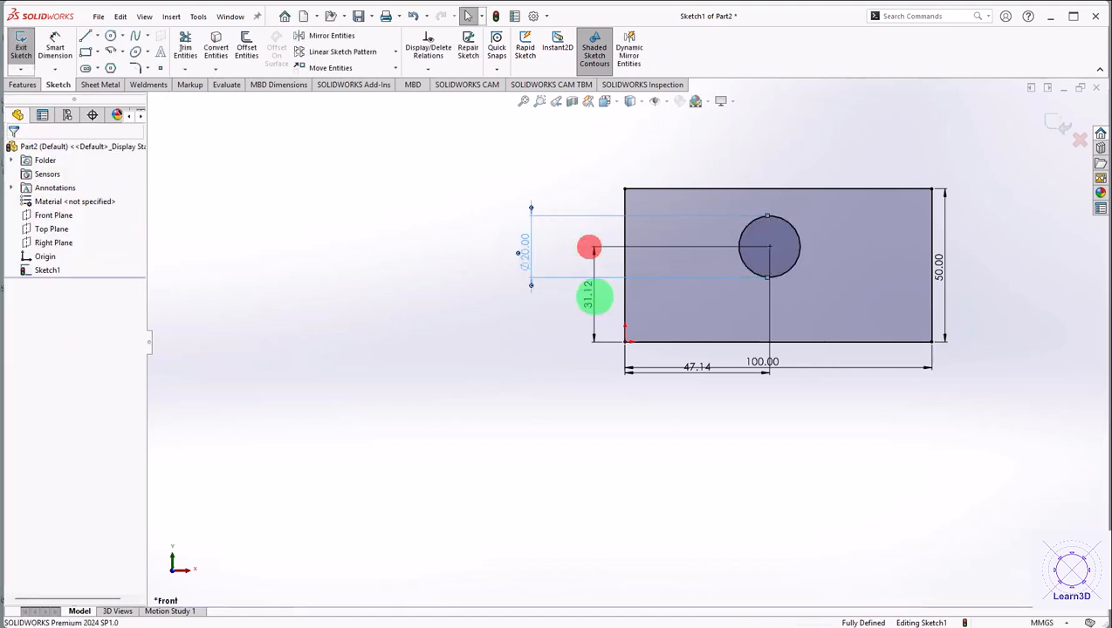
{"action": "left_click_drag", "start_coordinate": [699, 372], "coordinate": [698, 357]}
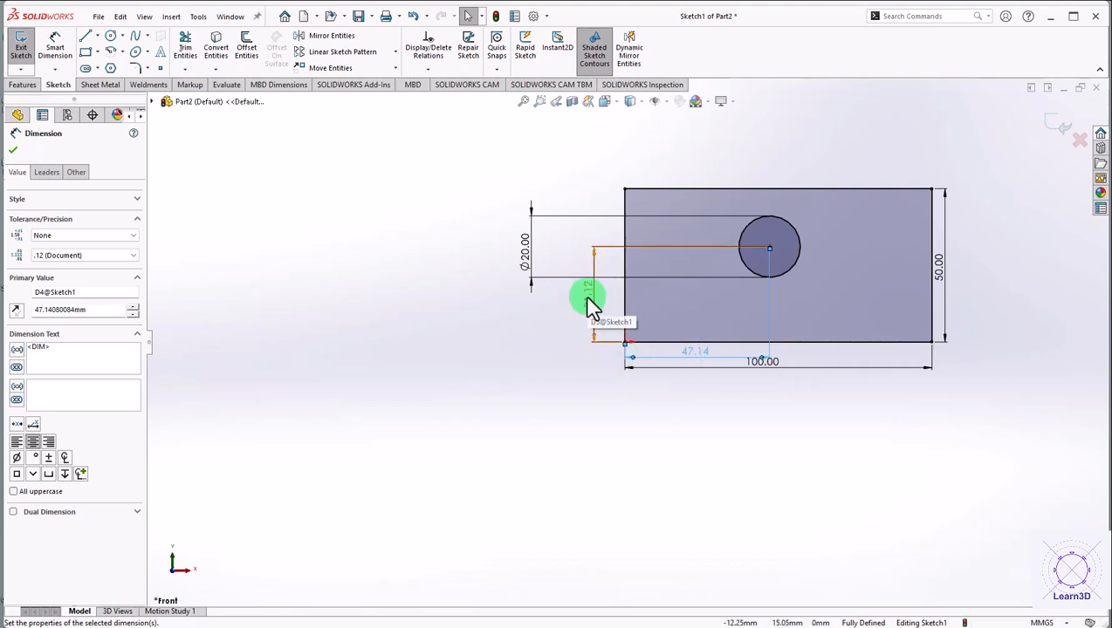
{"action": "left_click", "coordinate": [13, 152]}
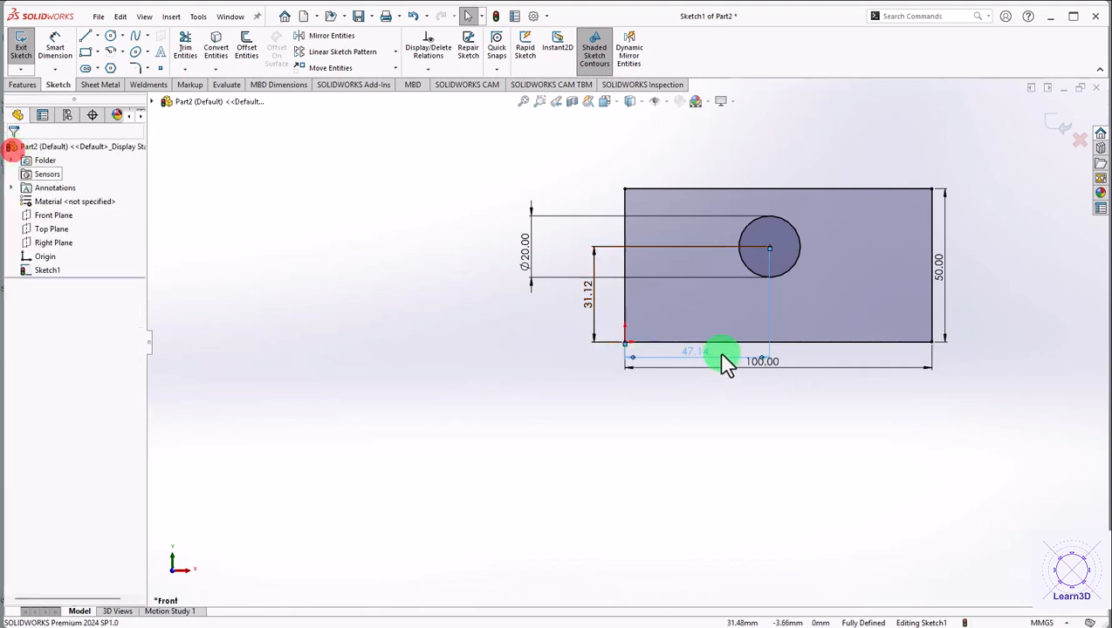
Step: Set both the horizontal and vertical distances from the origin to the circle's center to 25 mm
{"action": "double_click", "coordinate": [688, 355]}
{"action": "type", "text": "25"}
{"action": "key", "text": "Return"}
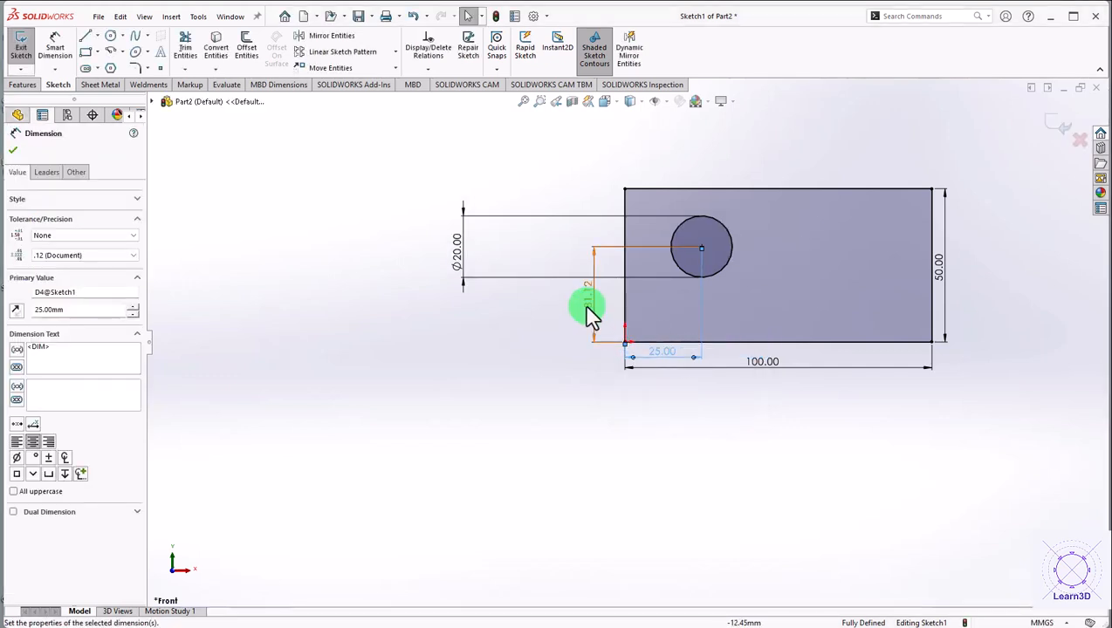
{"action": "left_click", "coordinate": [590, 310]}
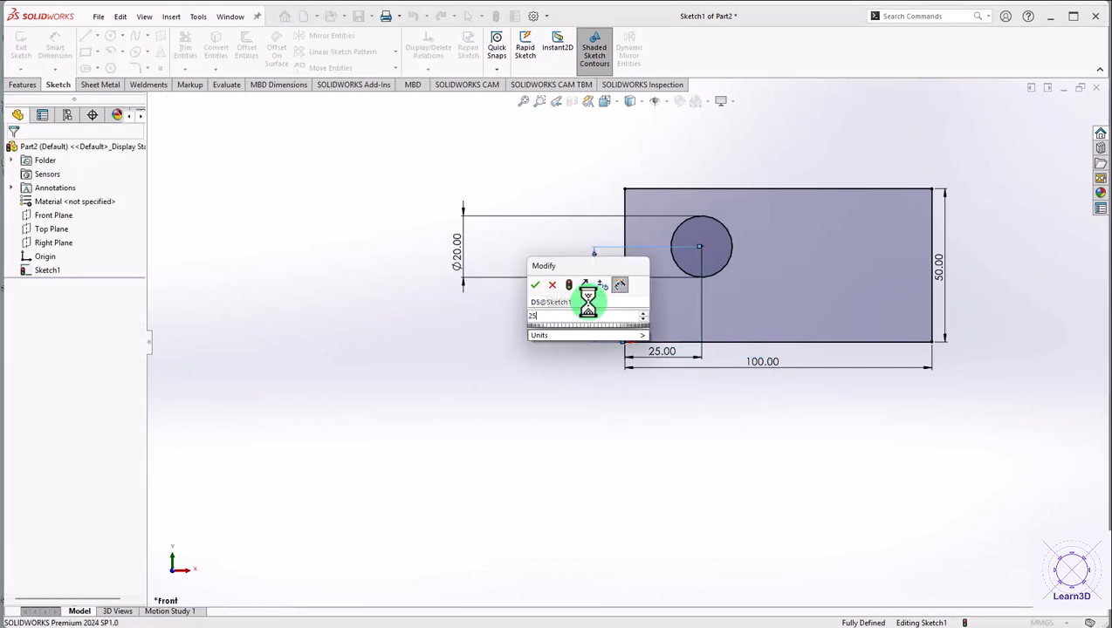
{"action": "key", "text": "Return"}
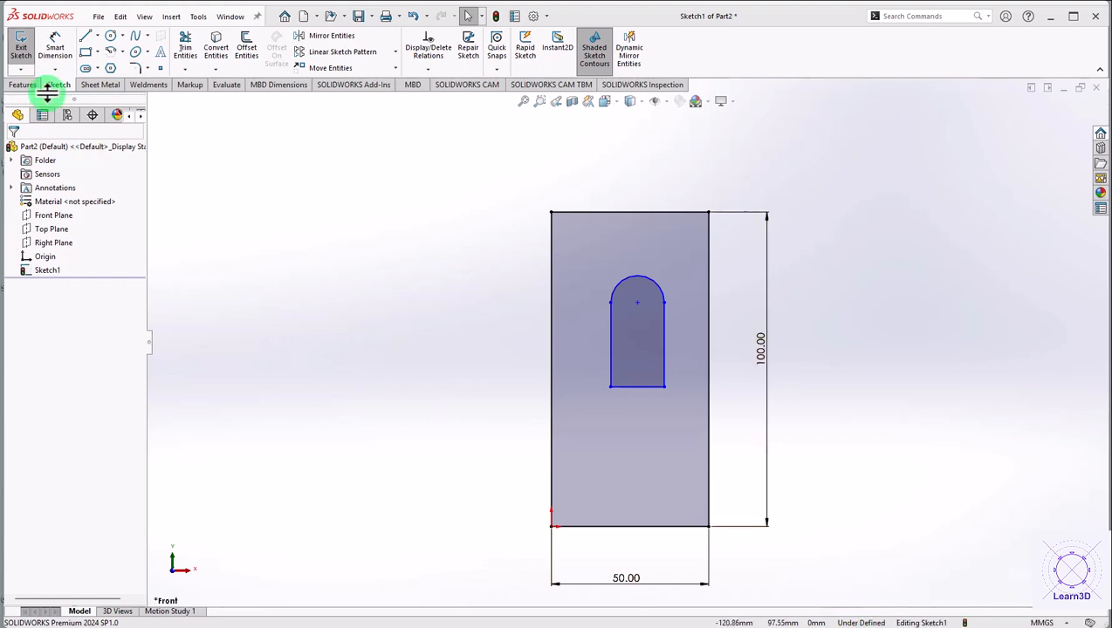
Step: Exit the sketch with the arched profile inside the rectangle, and reopen Sketch1 for editing
{"action": "left_click", "coordinate": [21, 48]}
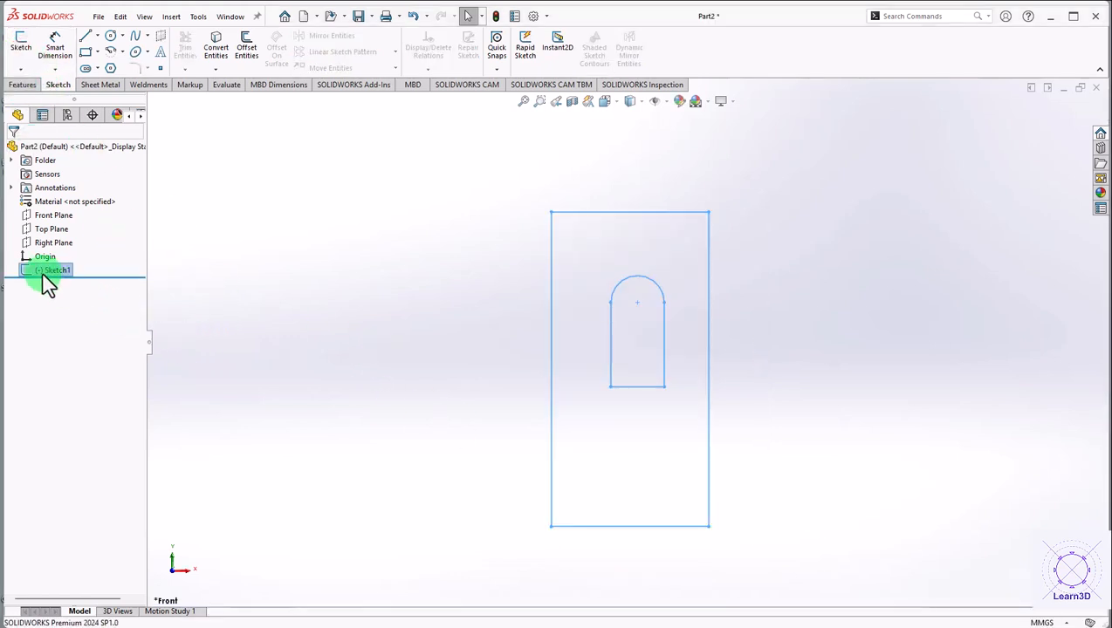
{"action": "mouse_move", "coordinate": [65, 284]}
{"action": "left_mouse_down"}
{"action": "mouse_move", "coordinate": [54, 273]}
{"action": "mouse_move", "coordinate": [40, 281]}
{"action": "mouse_move", "coordinate": [52, 285]}
{"action": "left_mouse_up"}
{"action": "right_click", "coordinate": [61, 269]}
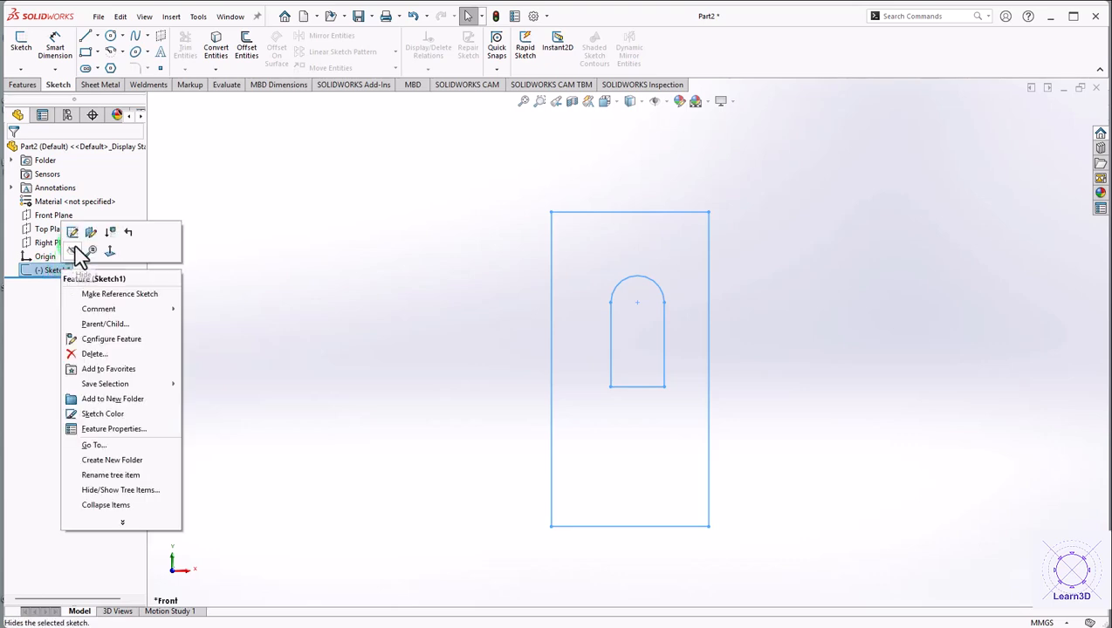
{"action": "left_click", "coordinate": [73, 233]}
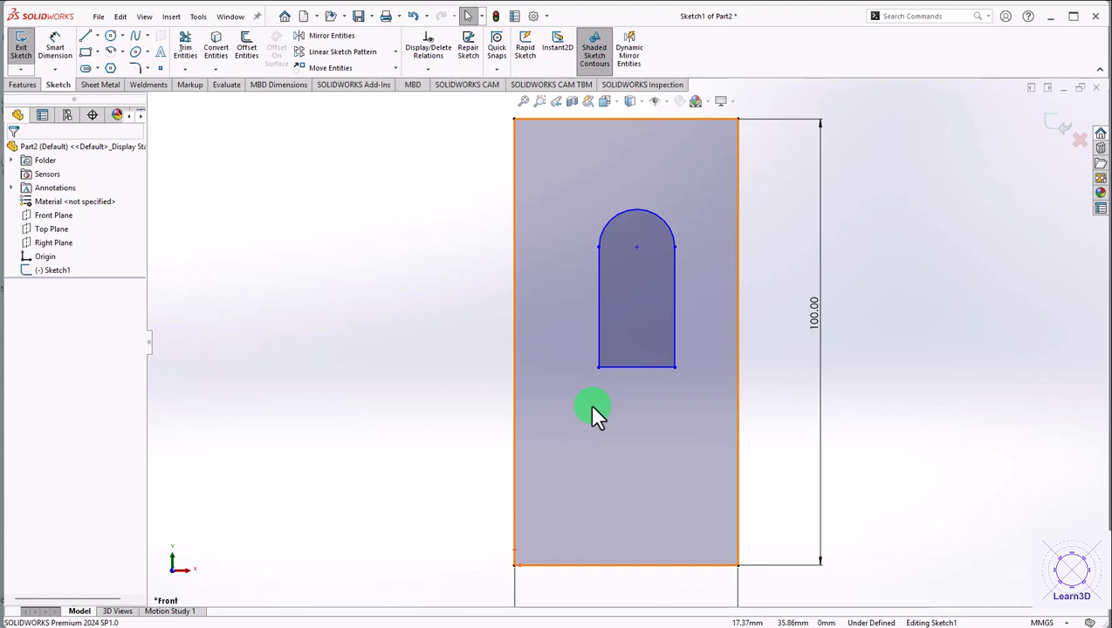
Step: Dimension the bottom edge of the inner arched profile at 20 mm, placing the dimension below it
{"action": "left_click", "coordinate": [429, 70]}
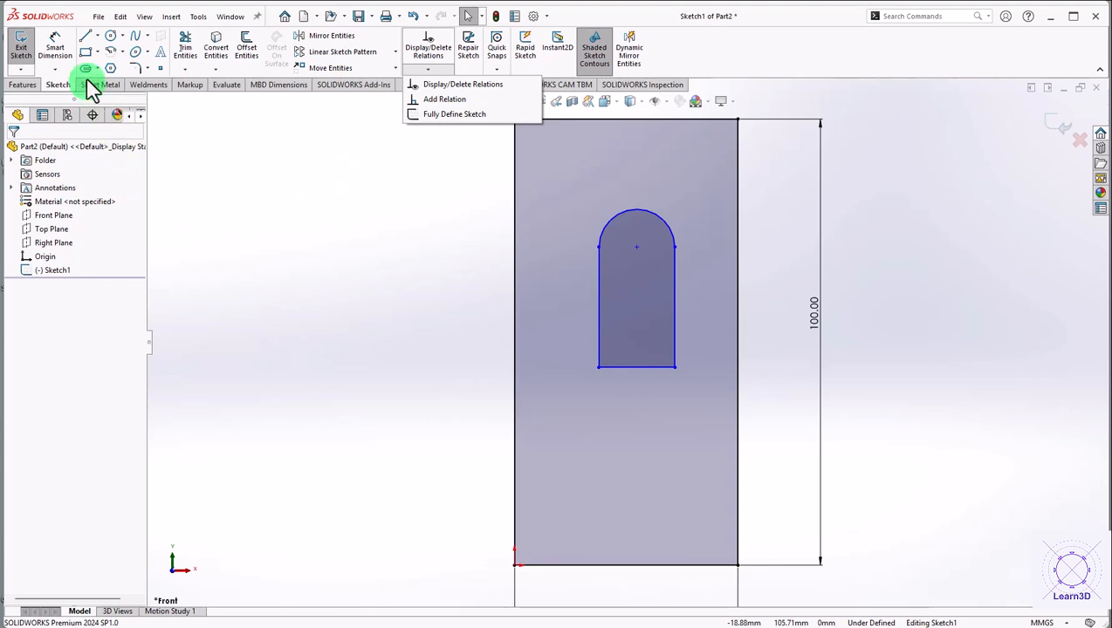
{"action": "left_click", "coordinate": [61, 49]}
{"action": "left_click", "coordinate": [63, 50]}
{"action": "left_click", "coordinate": [643, 371]}
{"action": "left_click", "coordinate": [641, 394]}
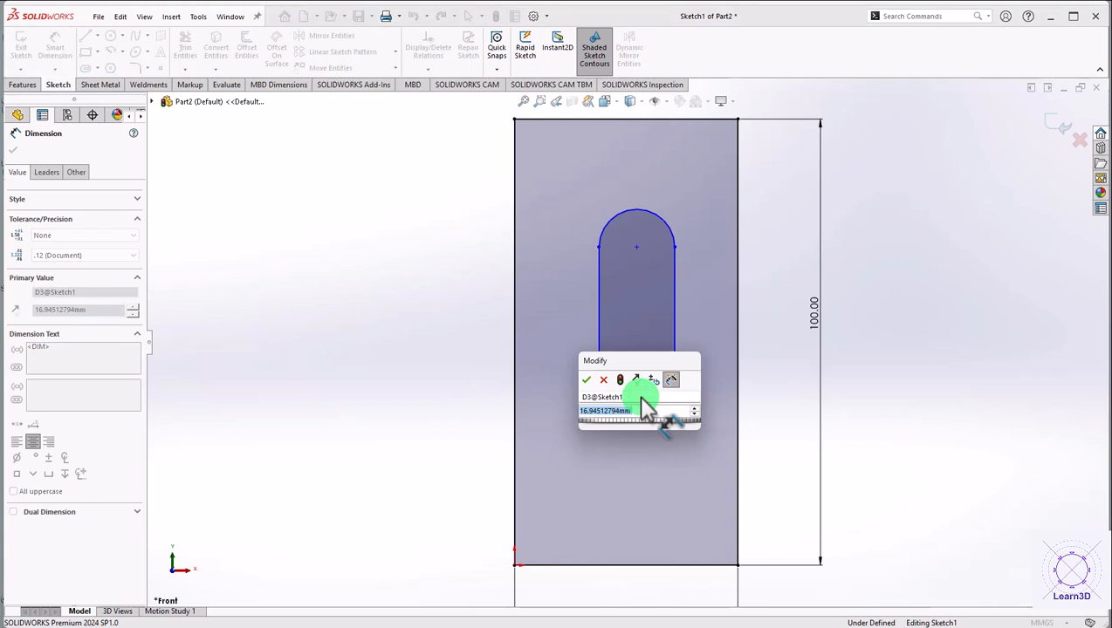
{"action": "type", "text": "20"}
{"action": "key", "text": "Return"}
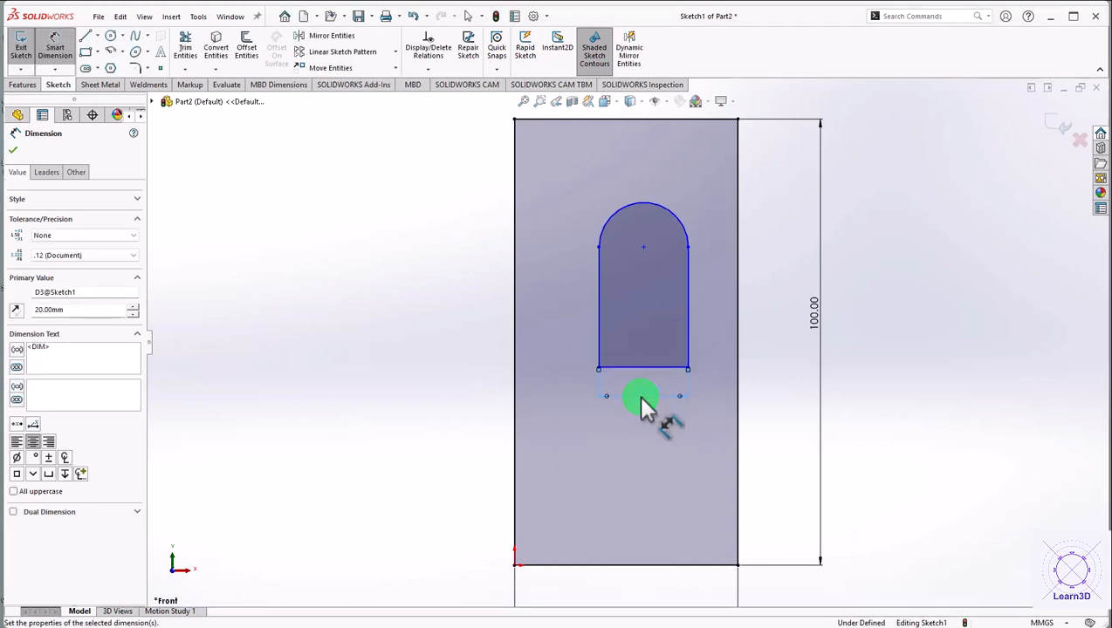
Step: Dimension the left vertical side of the inner arched profile at 30 mm, placing the dimension outside the profile
{"action": "left_click", "coordinate": [594, 313]}
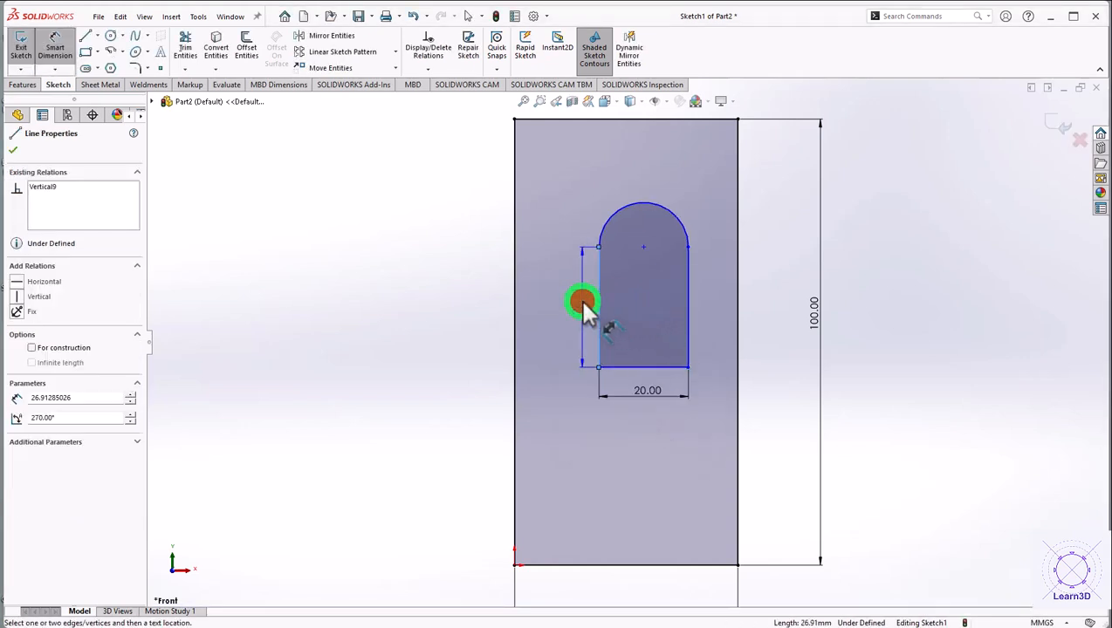
{"action": "left_click", "coordinate": [585, 310]}
{"action": "type", "text": "30"}
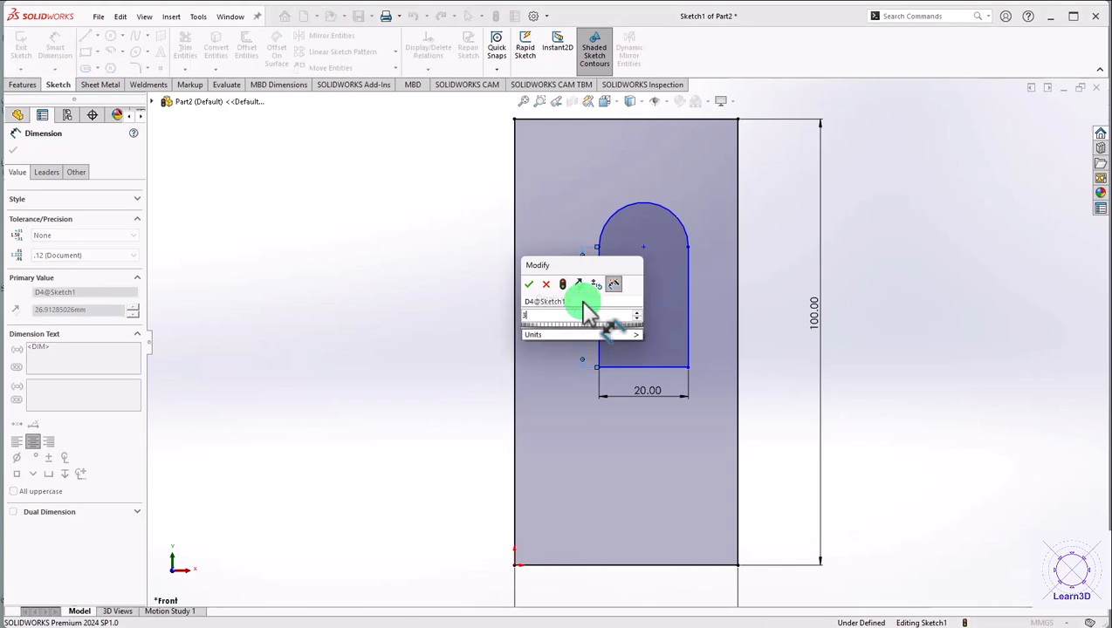
{"action": "key", "text": "Return"}
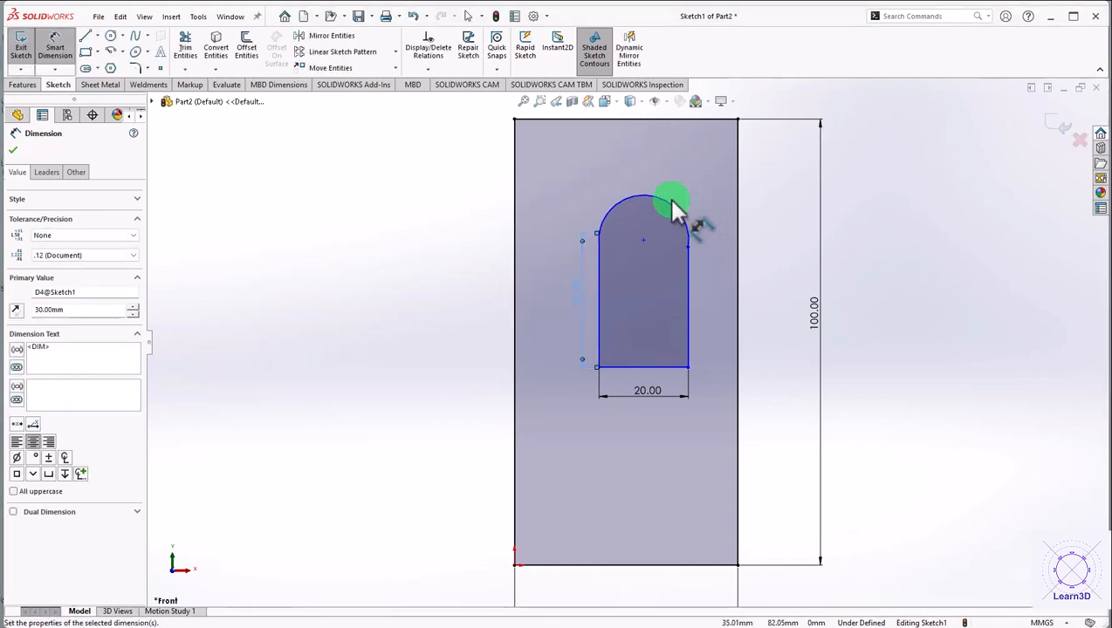
Step: Dimension the radius of the arc on top of the inner profile at 15 mm, placing the dimension above the arc
{"action": "left_click", "coordinate": [664, 199]}
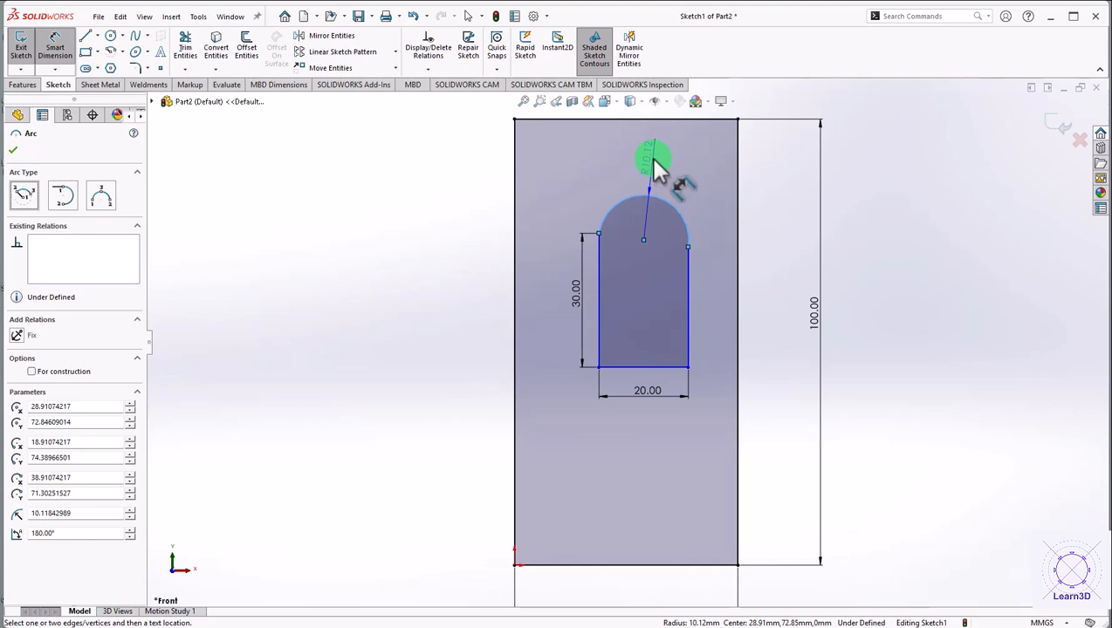
{"action": "left_click", "coordinate": [654, 162]}
{"action": "type", "text": "15"}
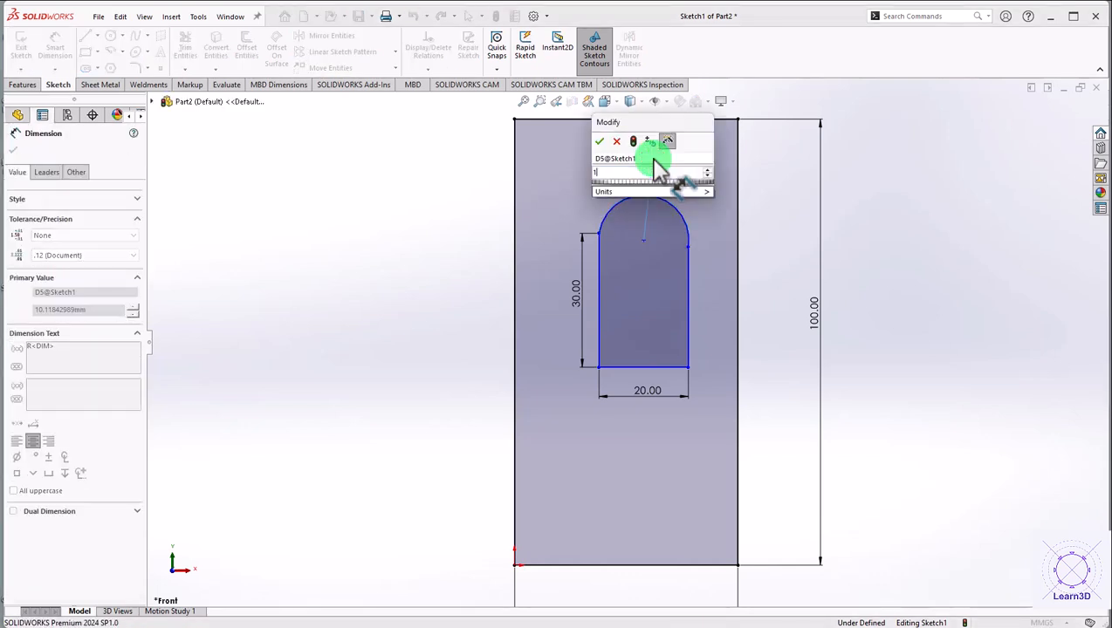
{"action": "key", "text": "Return"}
Step: Set the radius of the inner profile's arc to 10 mm and end the dimensioning command
{"action": "double_click", "coordinate": [671, 140]}
{"action": "type", "text": "10"}
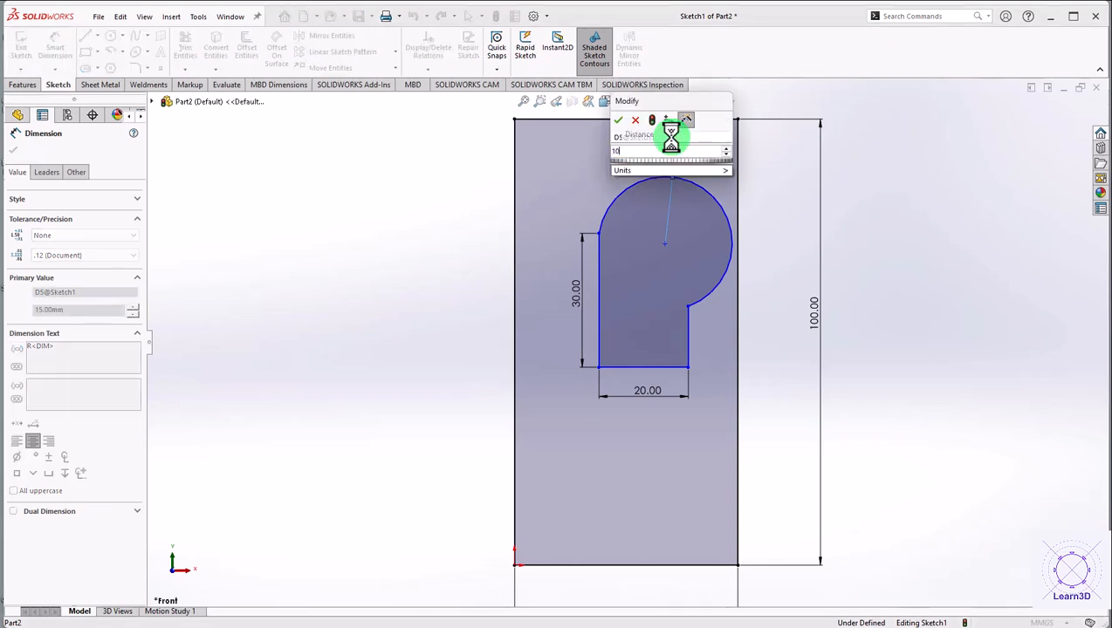
{"action": "key", "text": "Return"}
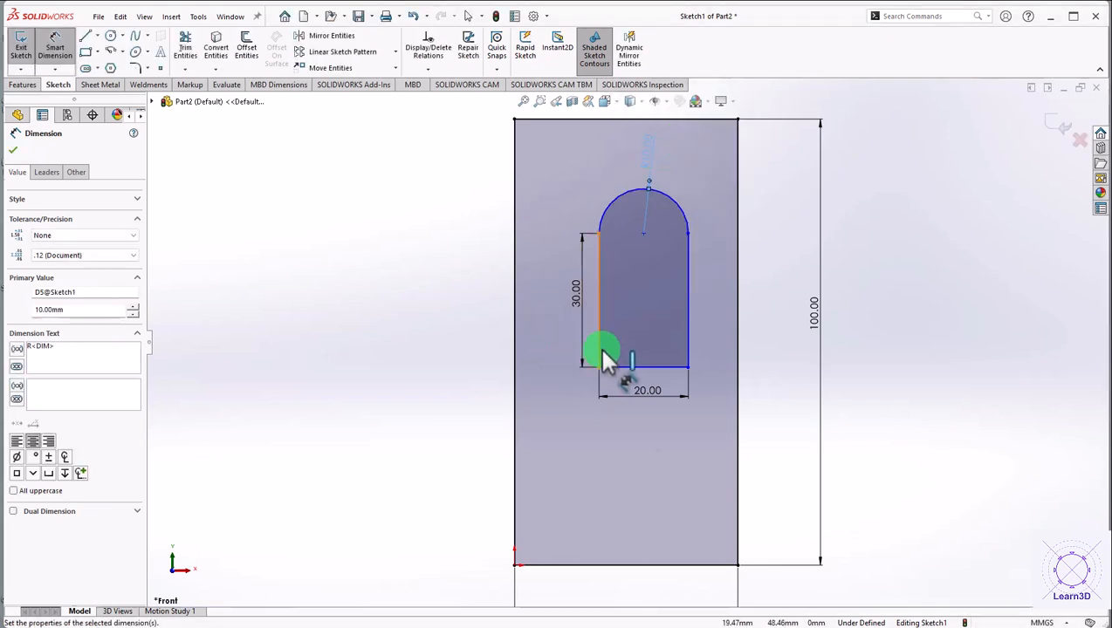
{"action": "right_click", "coordinate": [284, 197]}
{"action": "left_click", "coordinate": [316, 235]}
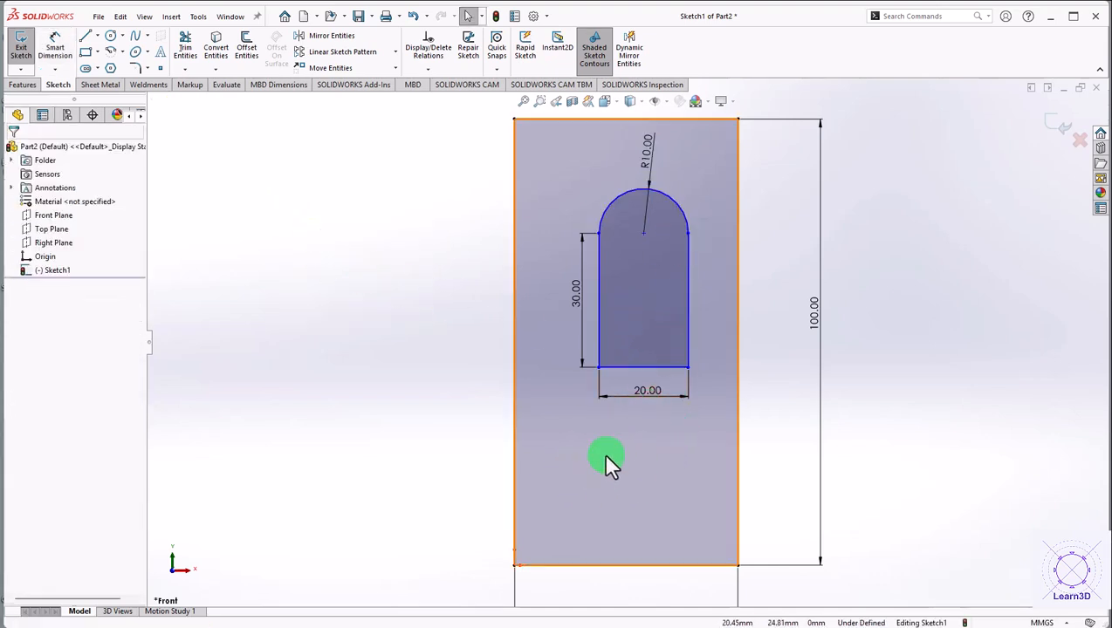
Step: Dimension the vertical distance between the inner profile's bottom edge and the outer rectangle's bottom edge at 30 mm
{"action": "left_click", "coordinate": [55, 50]}
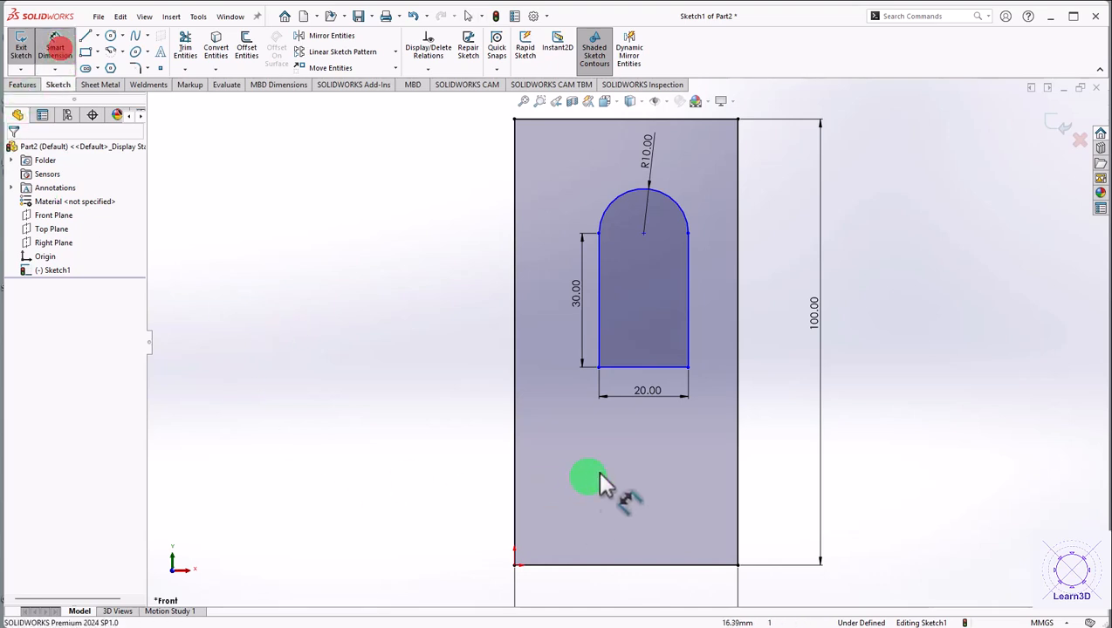
{"action": "left_click", "coordinate": [640, 366]}
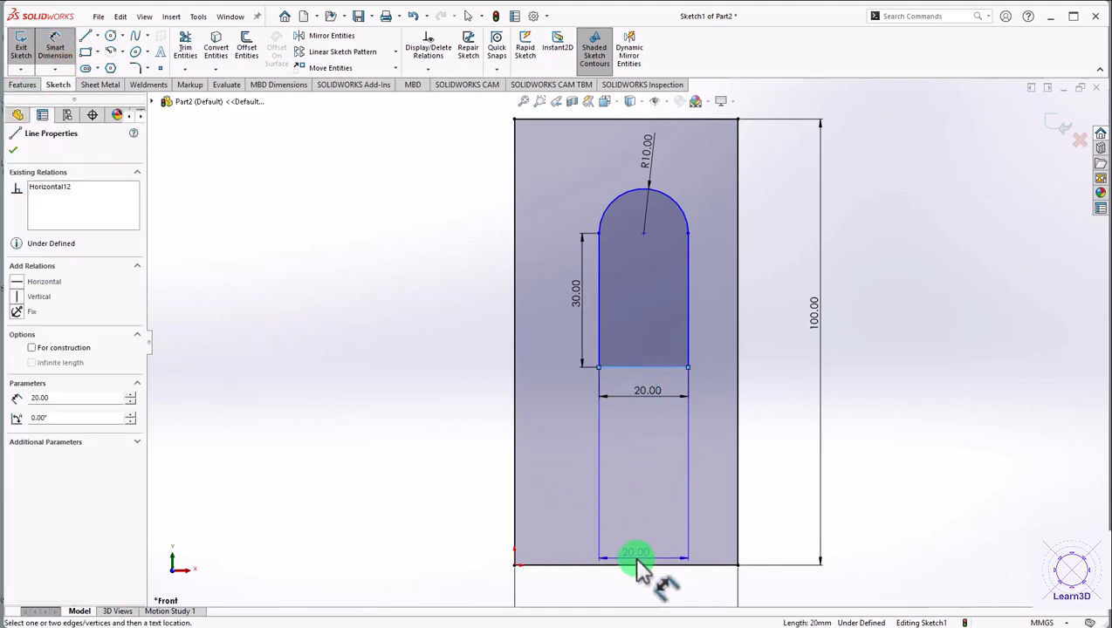
{"action": "left_click", "coordinate": [636, 564]}
{"action": "left_click", "coordinate": [483, 478]}
{"action": "type", "text": "30"}
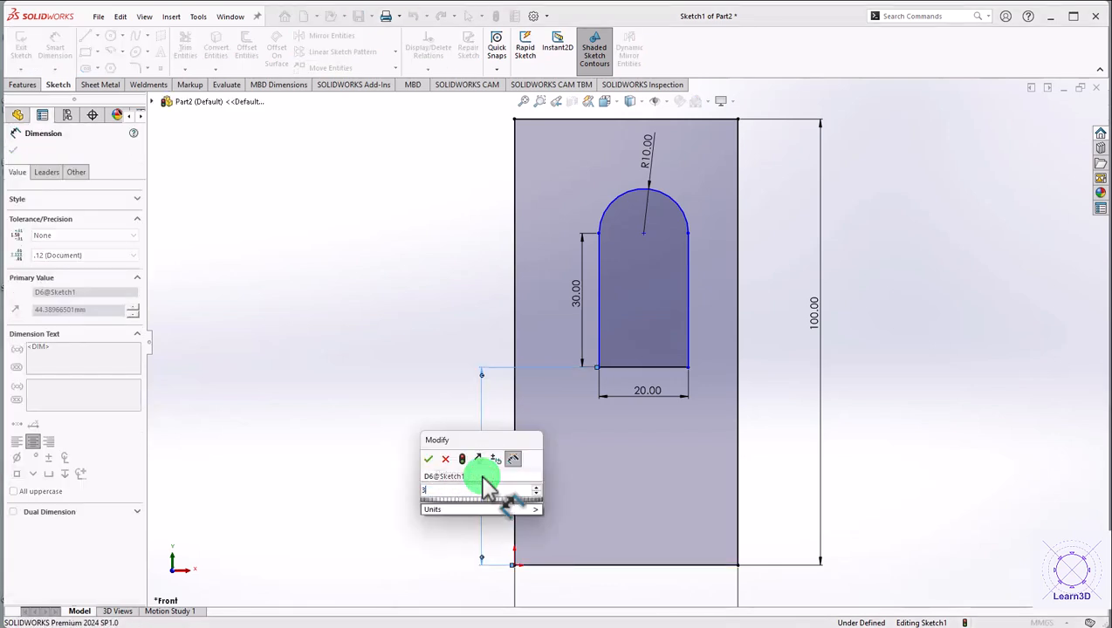
{"action": "key", "text": "Return"}
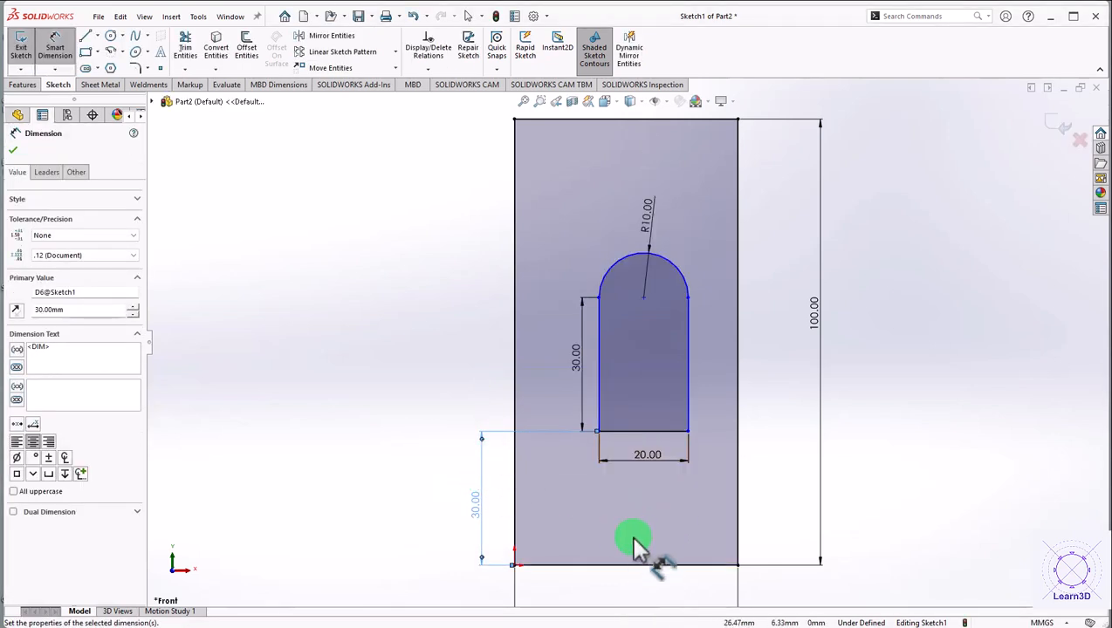
Step: Dimension the horizontal distance between the left sides of the inner profile and the outer rectangle at 15 mm, and end dimensioning
{"action": "left_click_drag", "start_coordinate": [602, 425], "coordinate": [515, 536]}
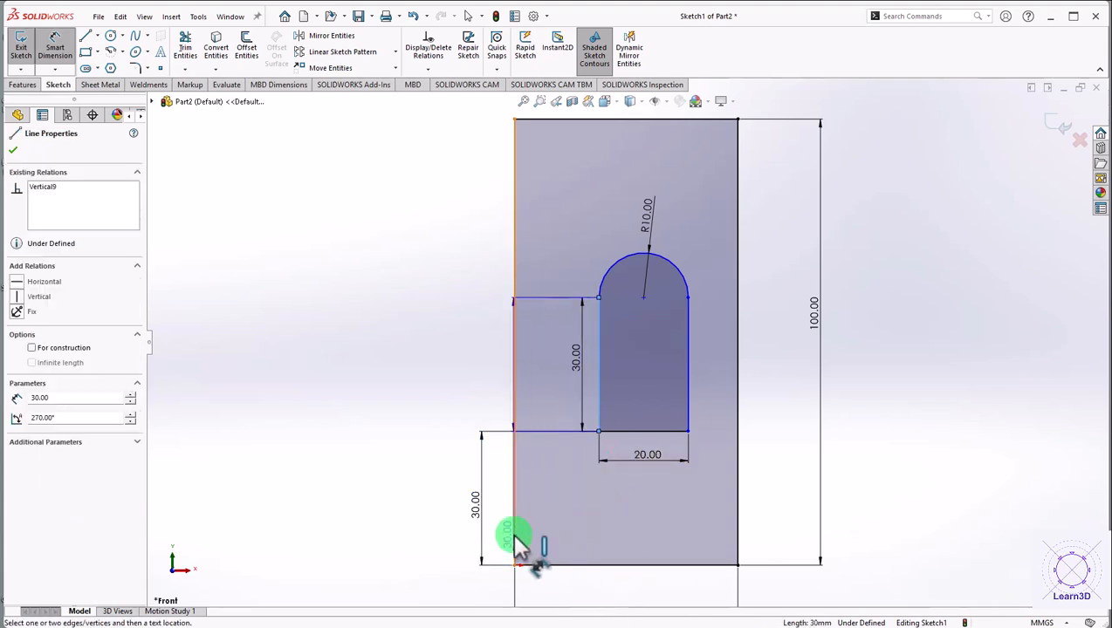
{"action": "left_click", "coordinate": [514, 534]}
{"action": "left_click", "coordinate": [566, 586]}
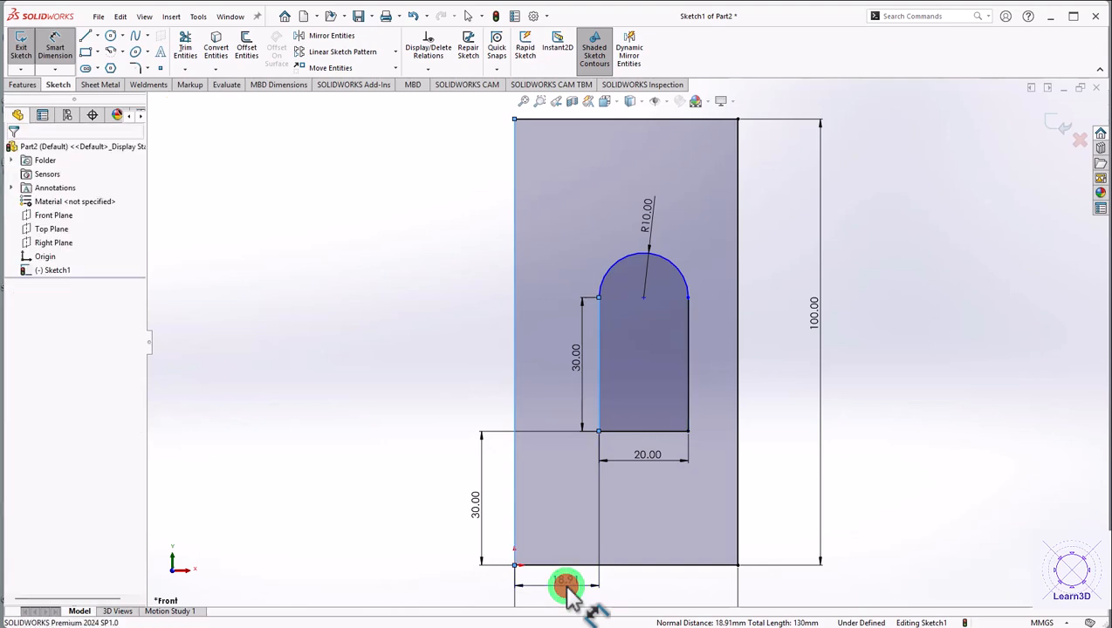
{"action": "type", "text": "15"}
{"action": "key", "text": "Return"}
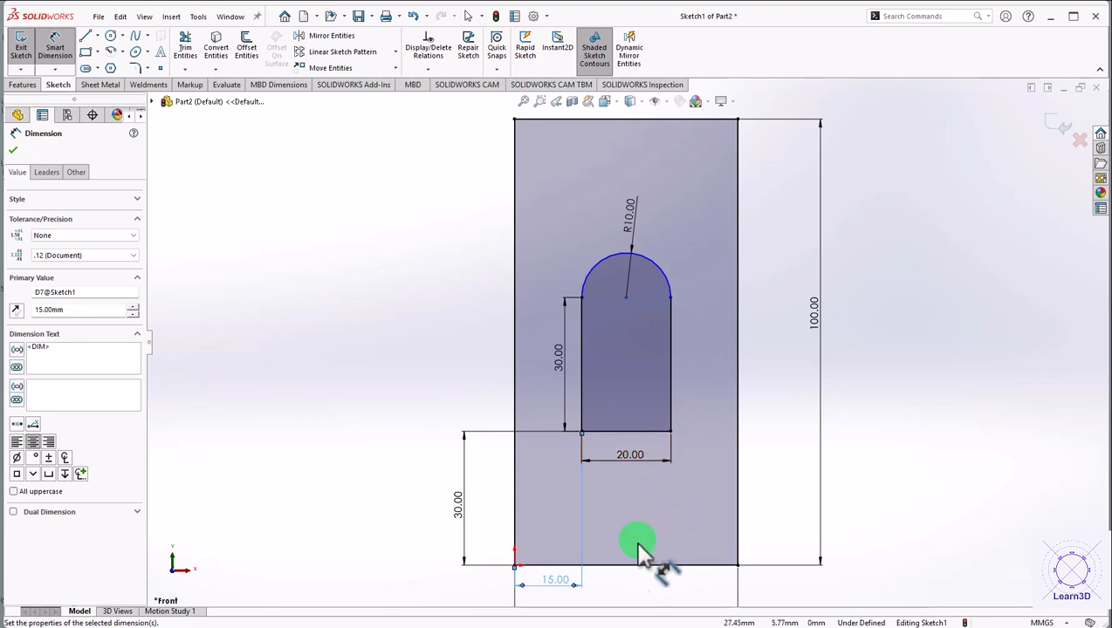
{"action": "right_click", "coordinate": [362, 282]}
{"action": "left_click", "coordinate": [381, 312]}
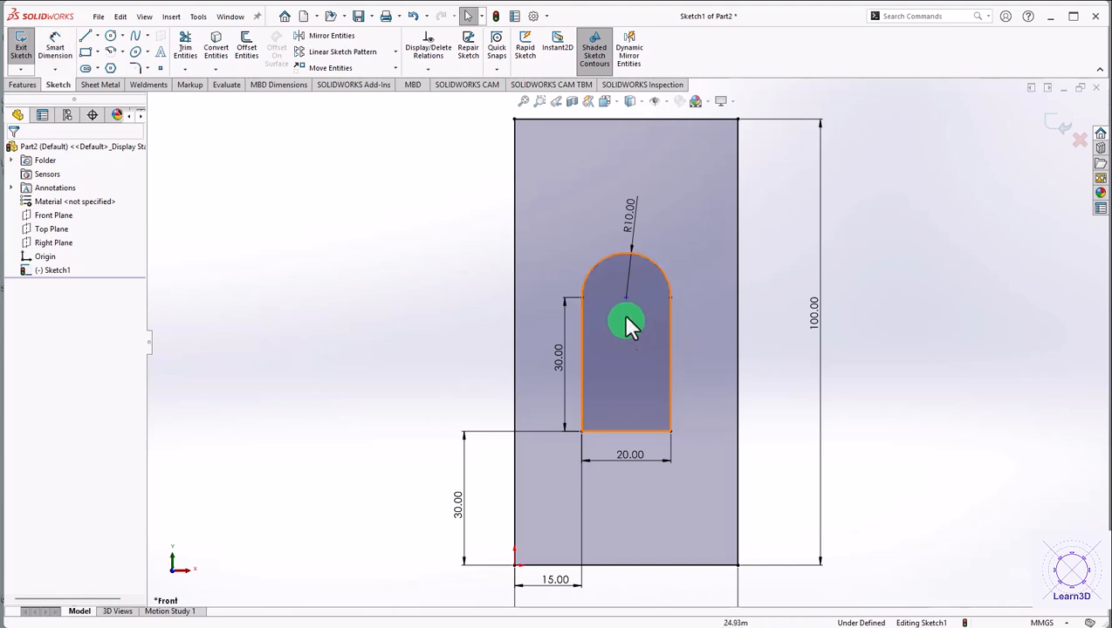
{"action": "left_click", "coordinate": [658, 268]}
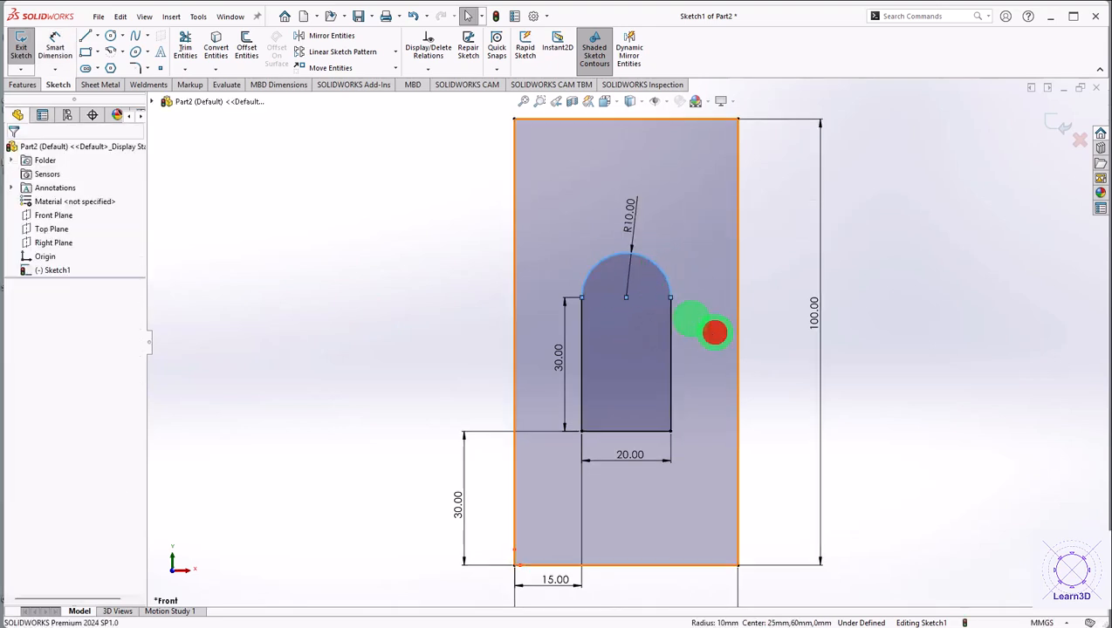
{"action": "left_click", "coordinate": [714, 332]}
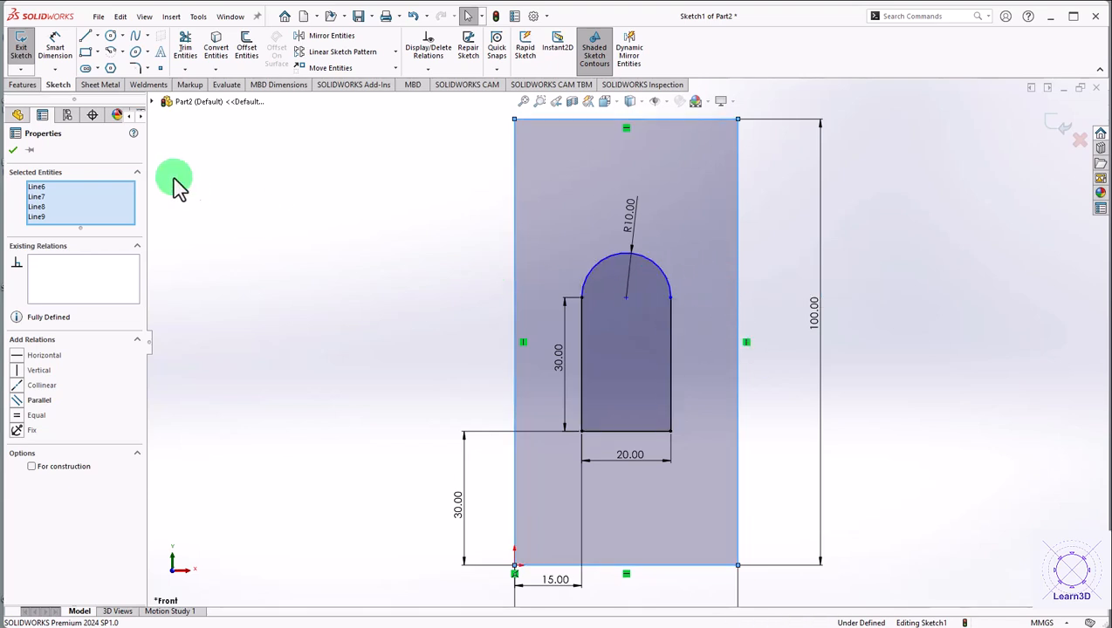
{"action": "left_click", "coordinate": [13, 150]}
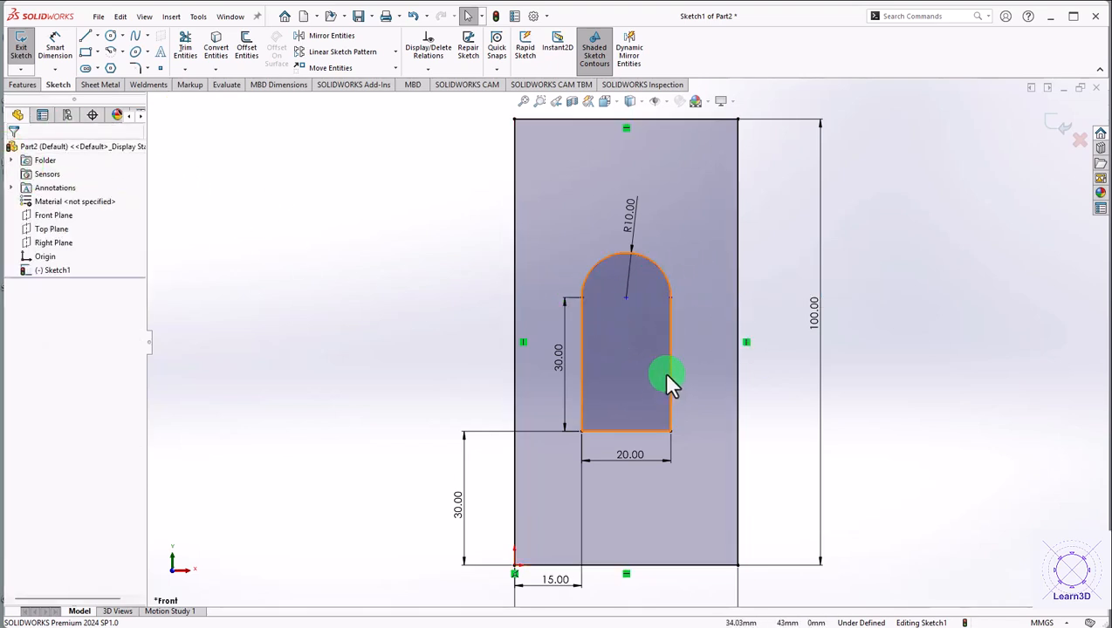
{"action": "left_click", "coordinate": [61, 50]}
{"action": "left_click", "coordinate": [48, 53]}
Step: Add a Tangent relation between the arc and the right vertical side of the inner profile
{"action": "left_click", "coordinate": [665, 279]}
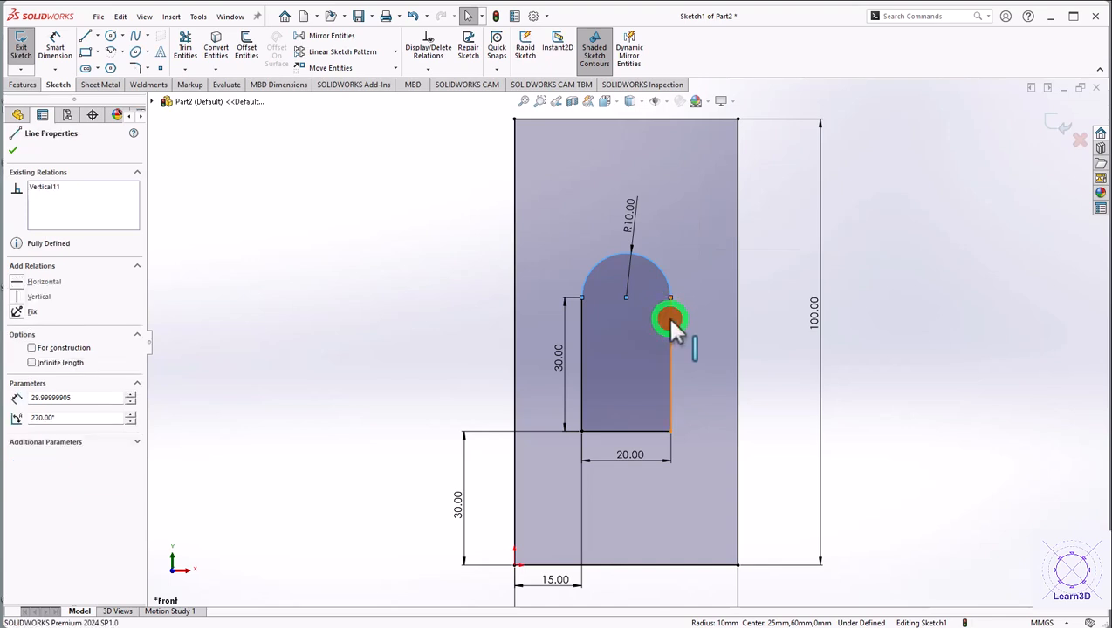
{"action": "left_click", "coordinate": [670, 321], "text": "ctrl"}
{"action": "left_click", "coordinate": [19, 353]}
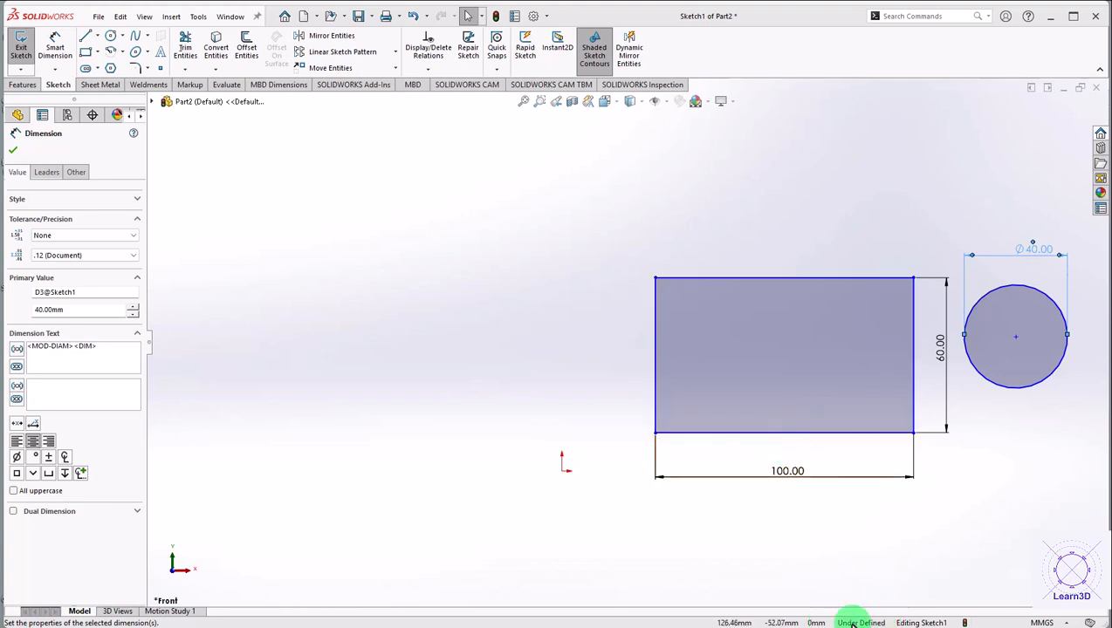
Step: Try a Coincident relation between the 100 x 60 mm rectangle's bottom edge and the origin, and undo it
{"action": "left_click", "coordinate": [18, 369]}
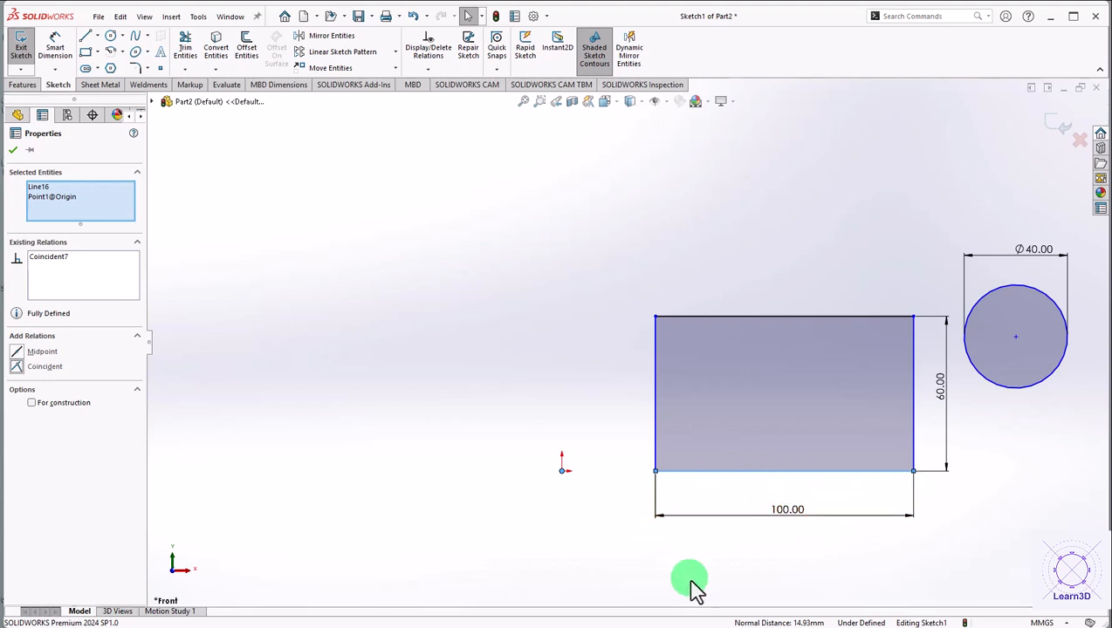
{"action": "mouse_move", "coordinate": [763, 627]}
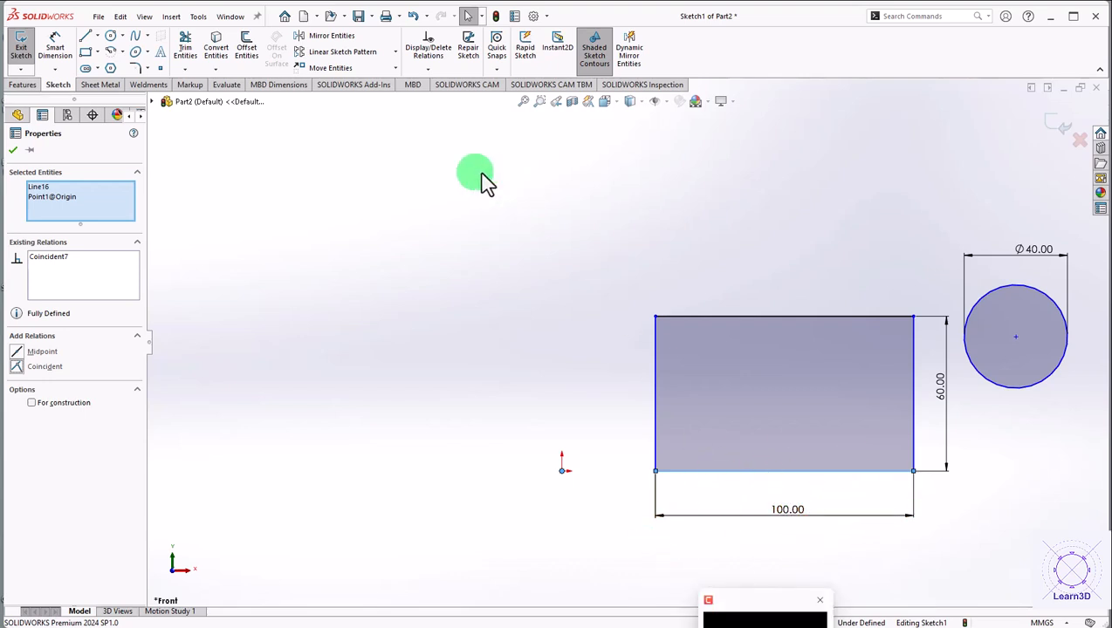
{"action": "left_click", "coordinate": [415, 17]}
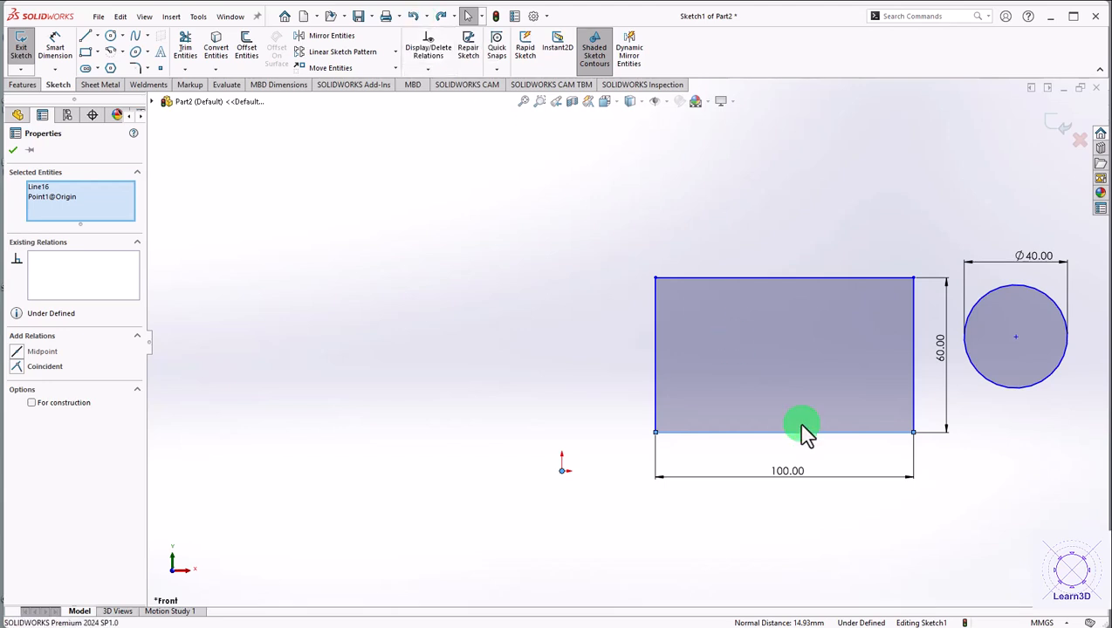
{"action": "left_click", "coordinate": [774, 527]}
Step: Make the rectangle's lower-left corner coincident with the origin
{"action": "left_click", "coordinate": [655, 432]}
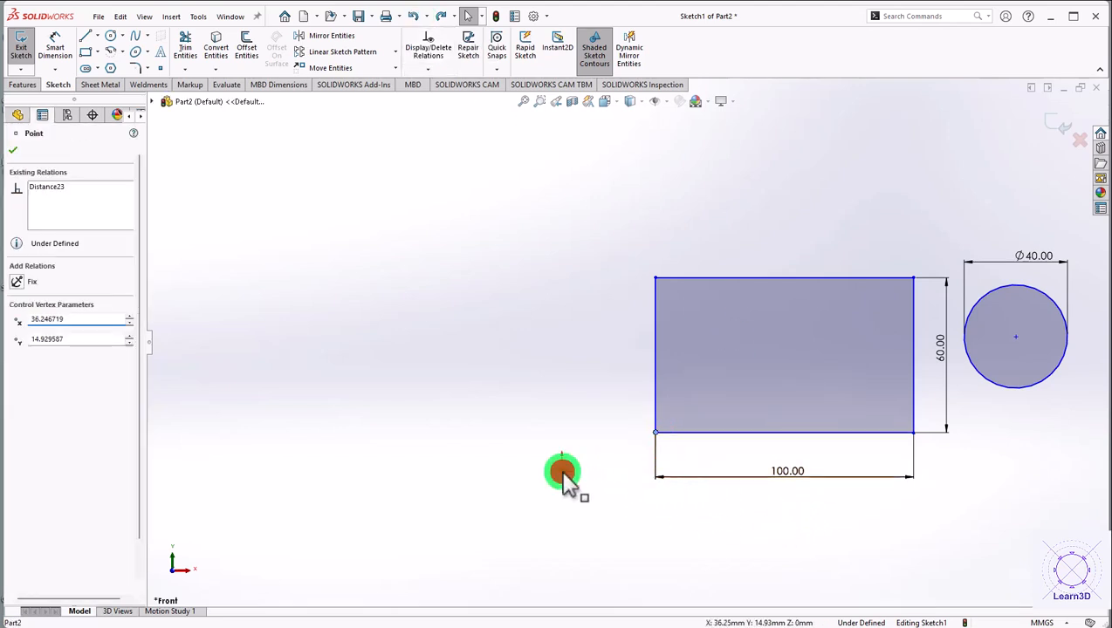
{"action": "left_click", "coordinate": [565, 470], "text": "ctrl"}
{"action": "left_click", "coordinate": [643, 419]}
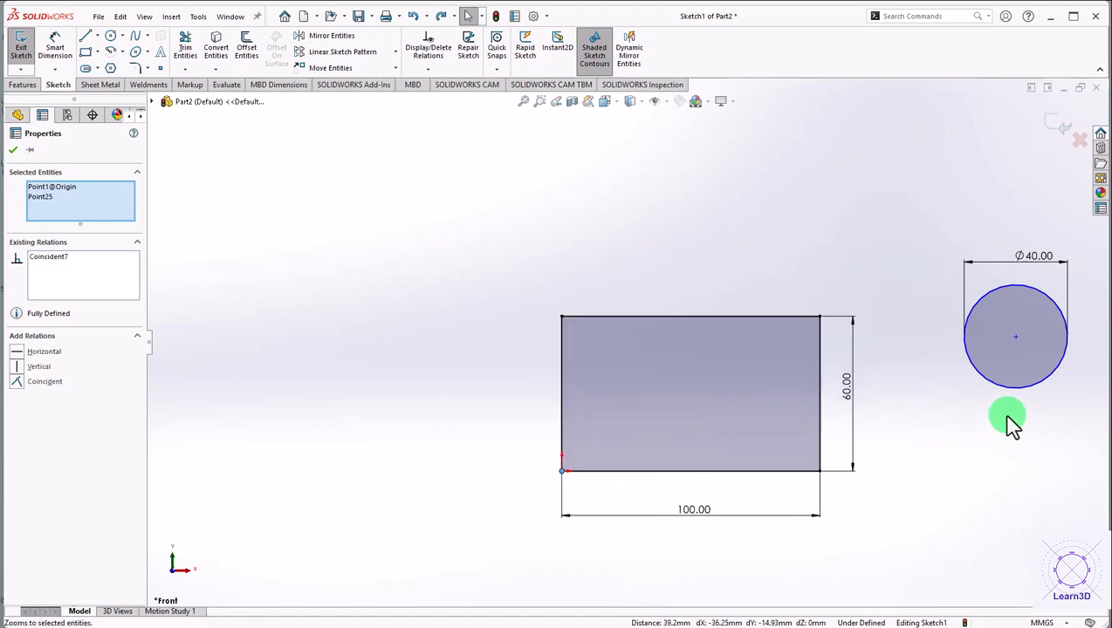
{"action": "left_click", "coordinate": [14, 150]}
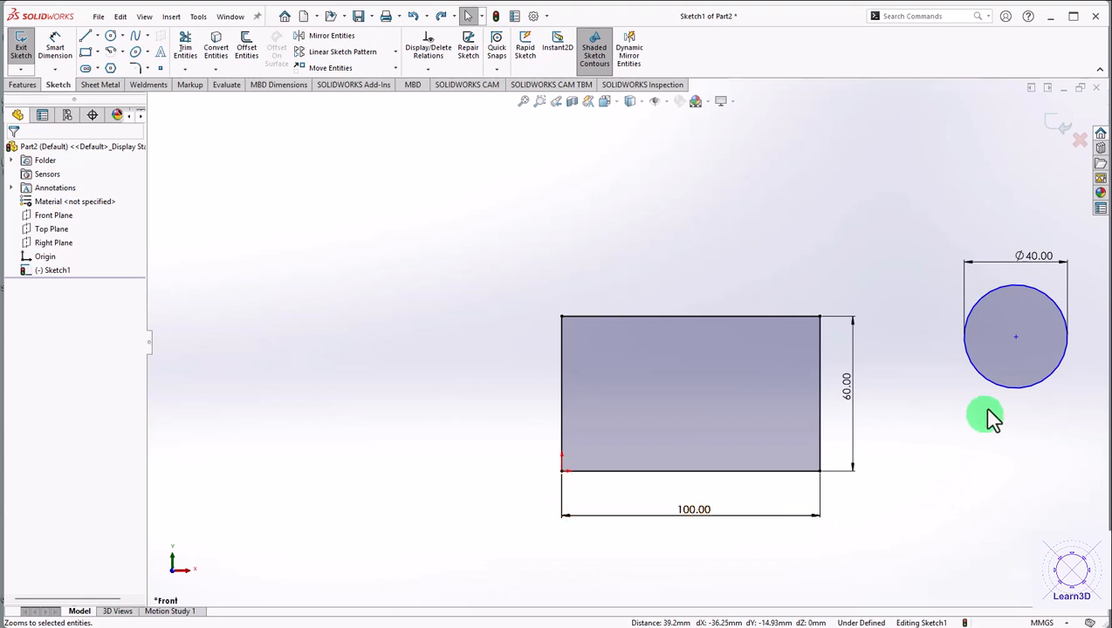
Step: Make the 40 mm circle tangent to the rectangle's right side and move the circle down along that side
{"action": "left_click", "coordinate": [996, 387]}
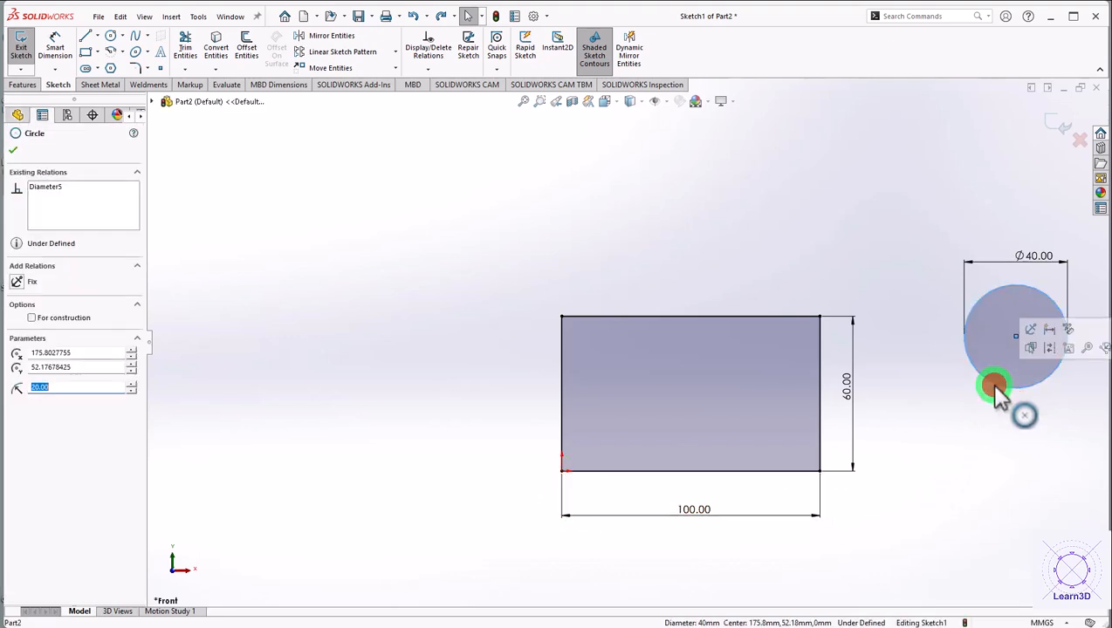
{"action": "left_click", "coordinate": [821, 428], "text": "ctrl"}
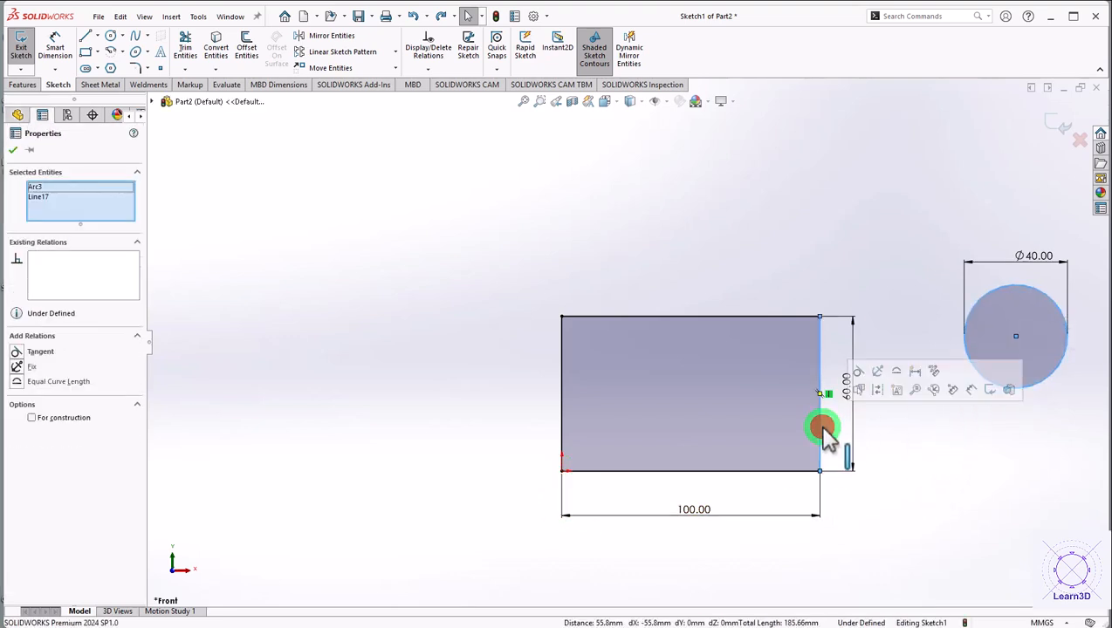
{"action": "left_click", "coordinate": [19, 354]}
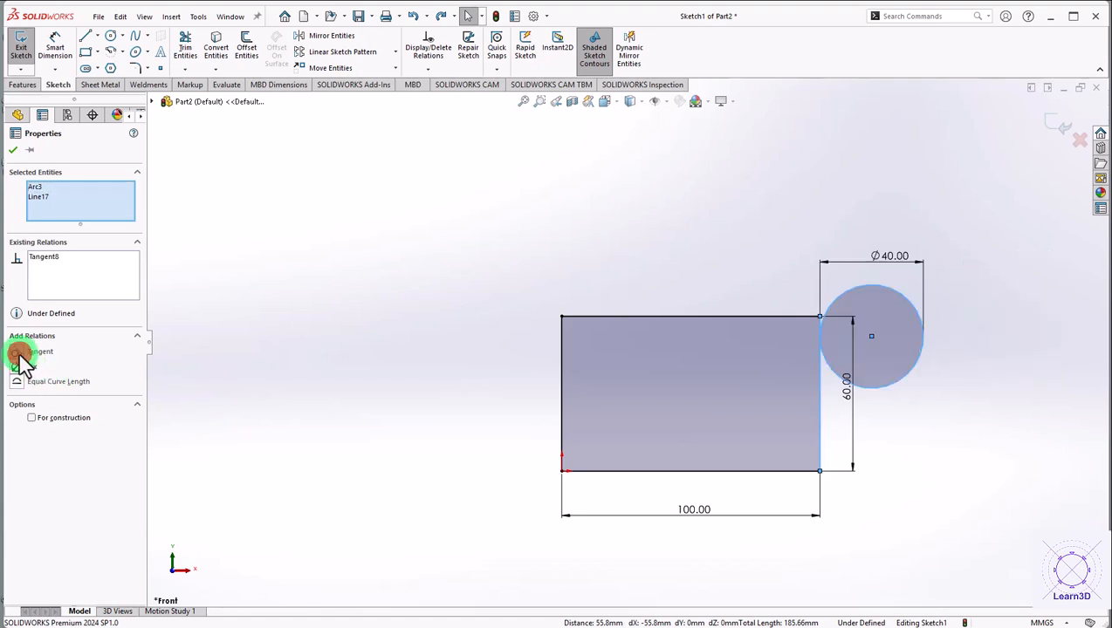
{"action": "left_click", "coordinate": [14, 154]}
{"action": "left_click_drag", "start_coordinate": [883, 329], "coordinate": [868, 365]}
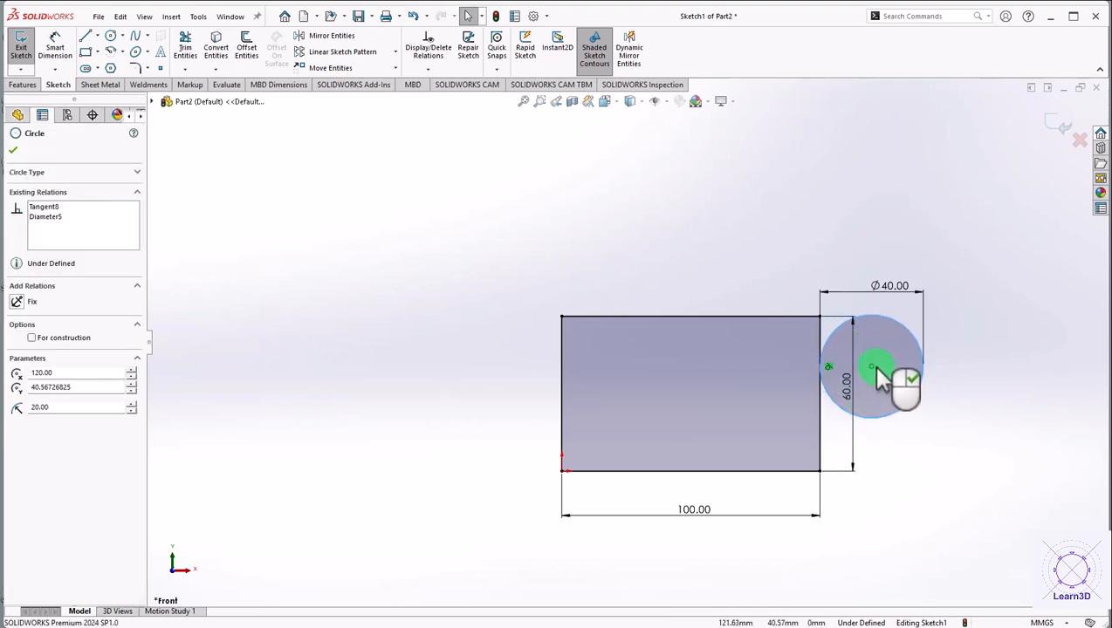
Step: Add a Horizontal relation between the circle's center and the midpoint of the rectangle's right side
{"action": "left_click", "coordinate": [873, 368]}
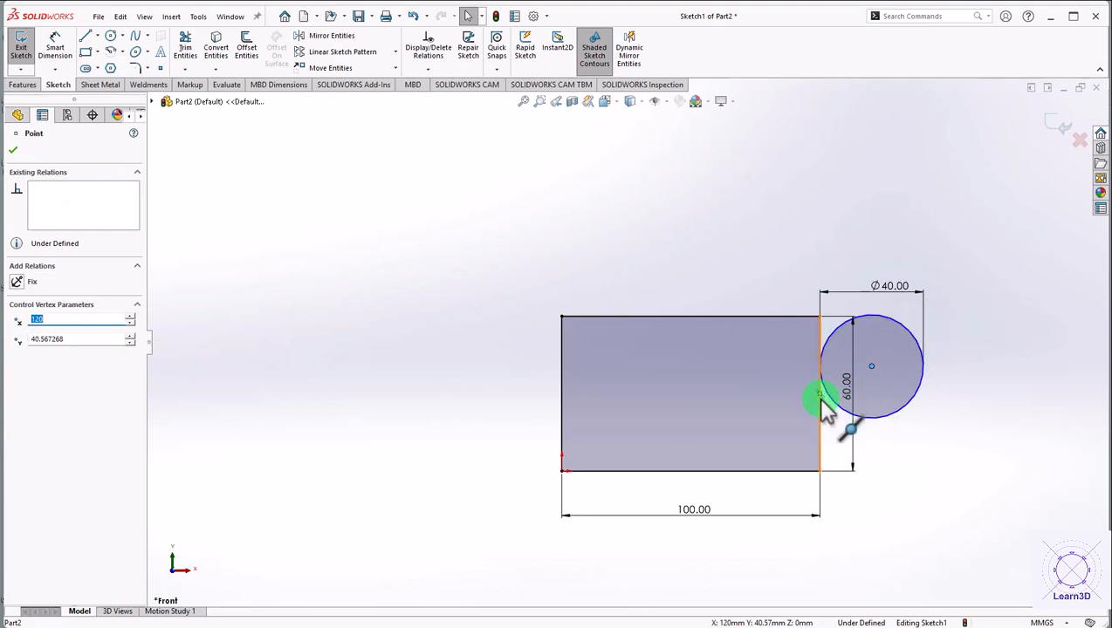
{"action": "left_click", "coordinate": [820, 394], "text": "ctrl"}
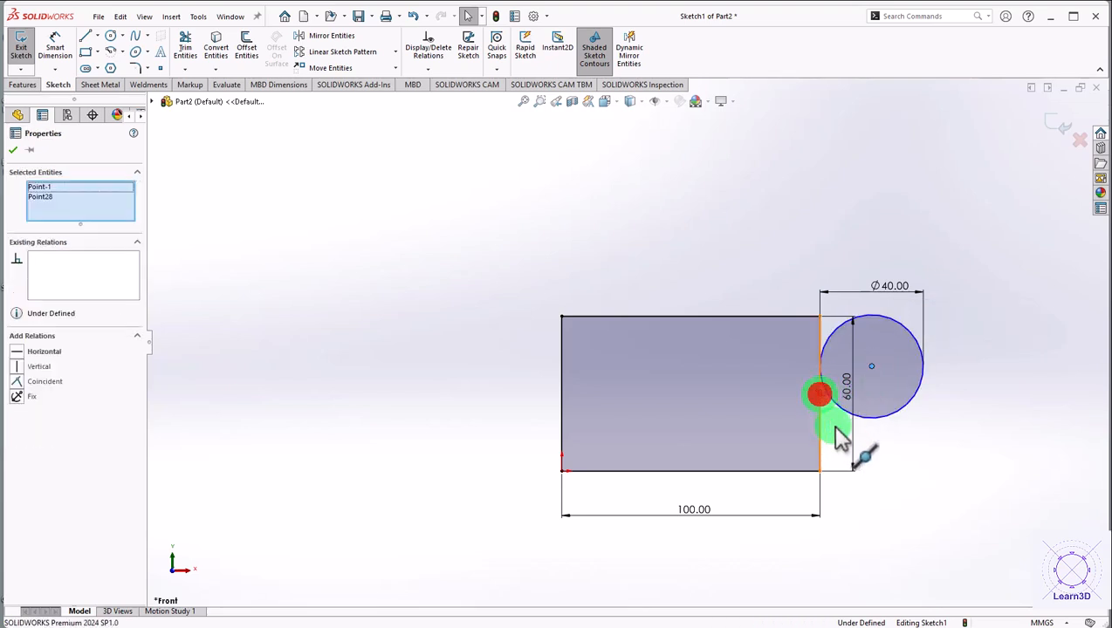
{"action": "left_click", "coordinate": [18, 353]}
{"action": "left_click", "coordinate": [13, 151]}
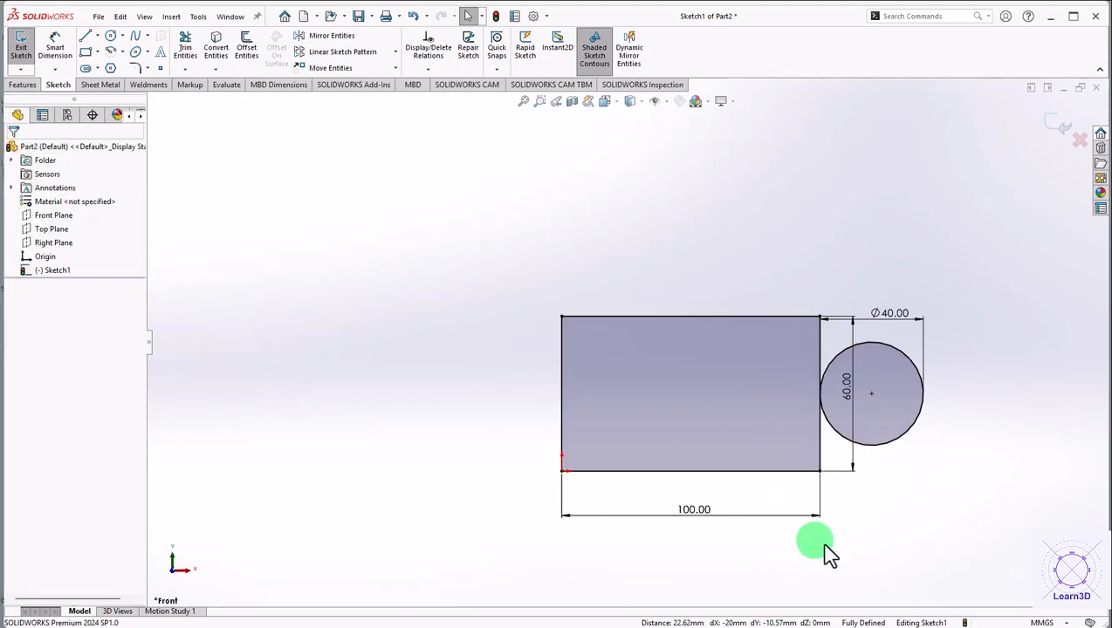